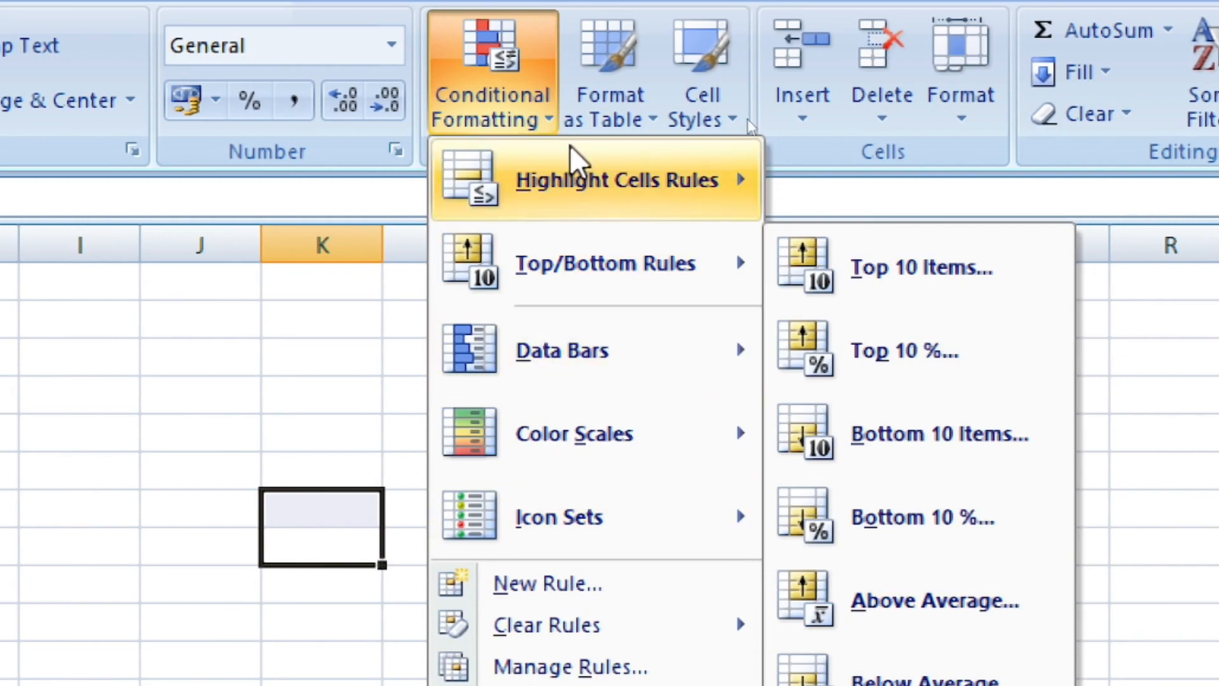
mouse_move(524, 261)
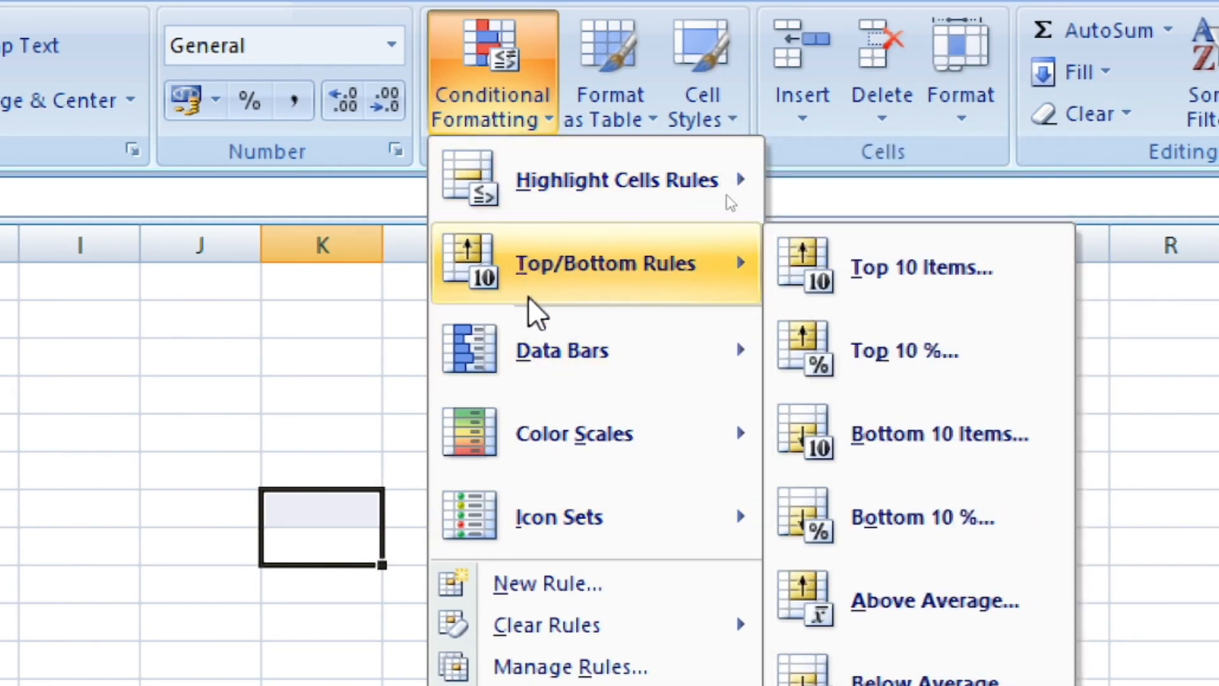
mouse_move(562, 362)
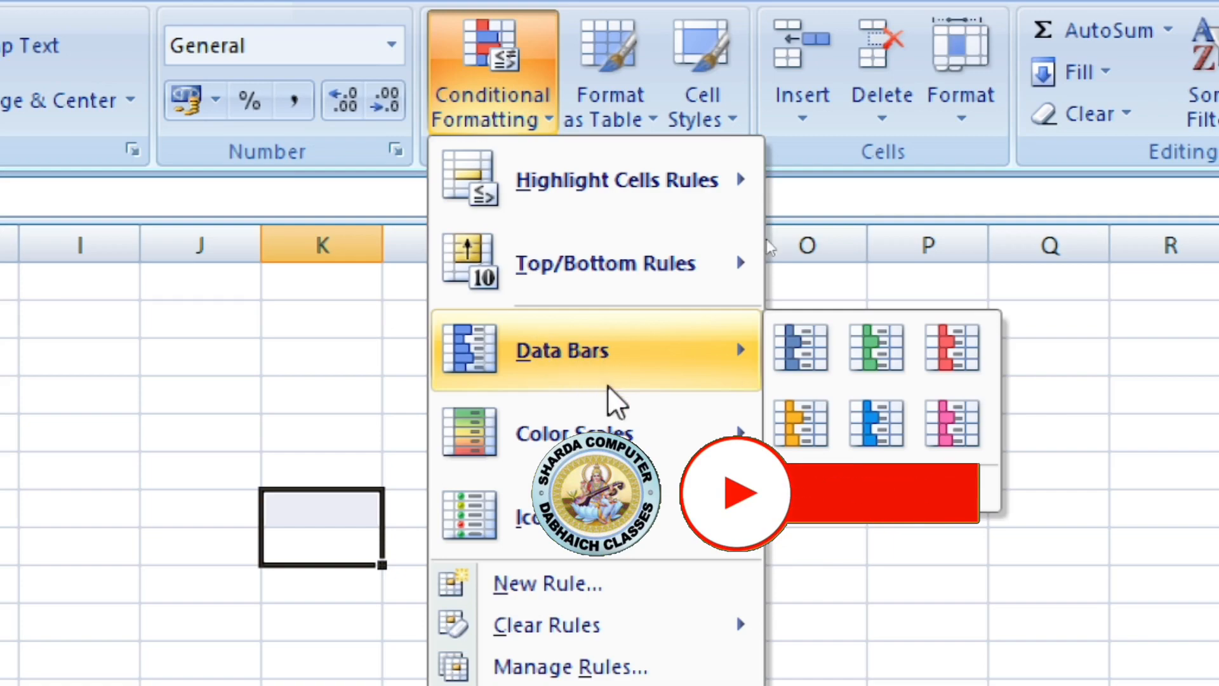
mouse_move(571, 187)
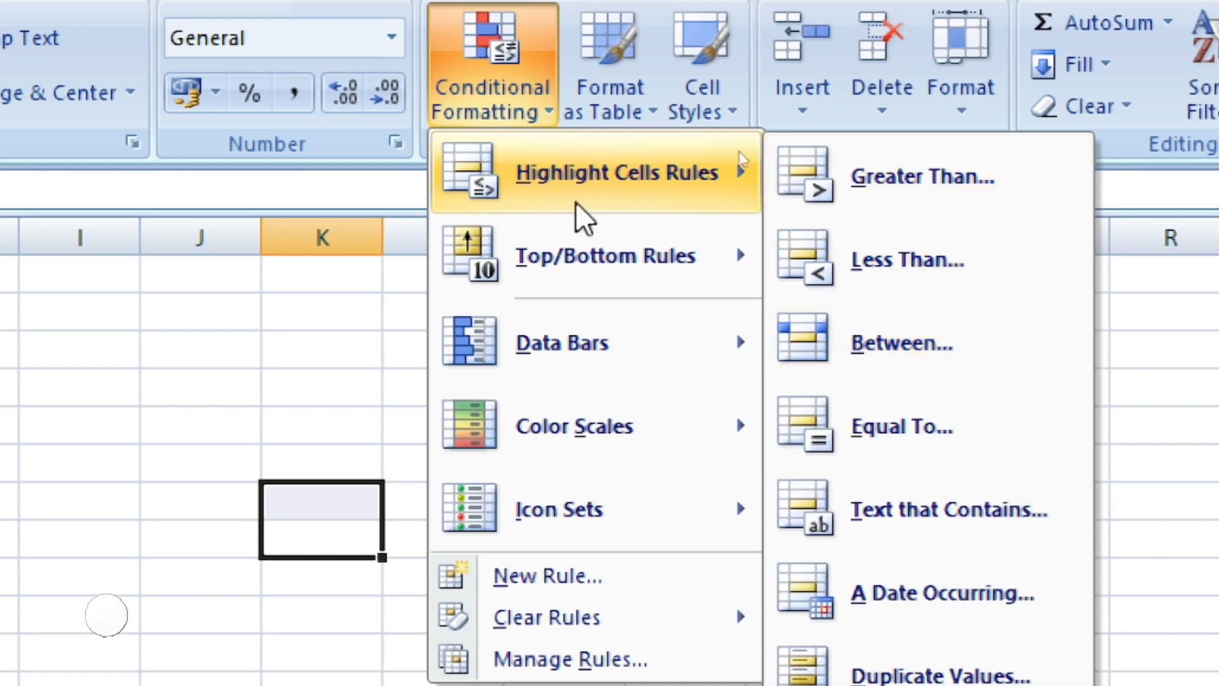
click(346, 409)
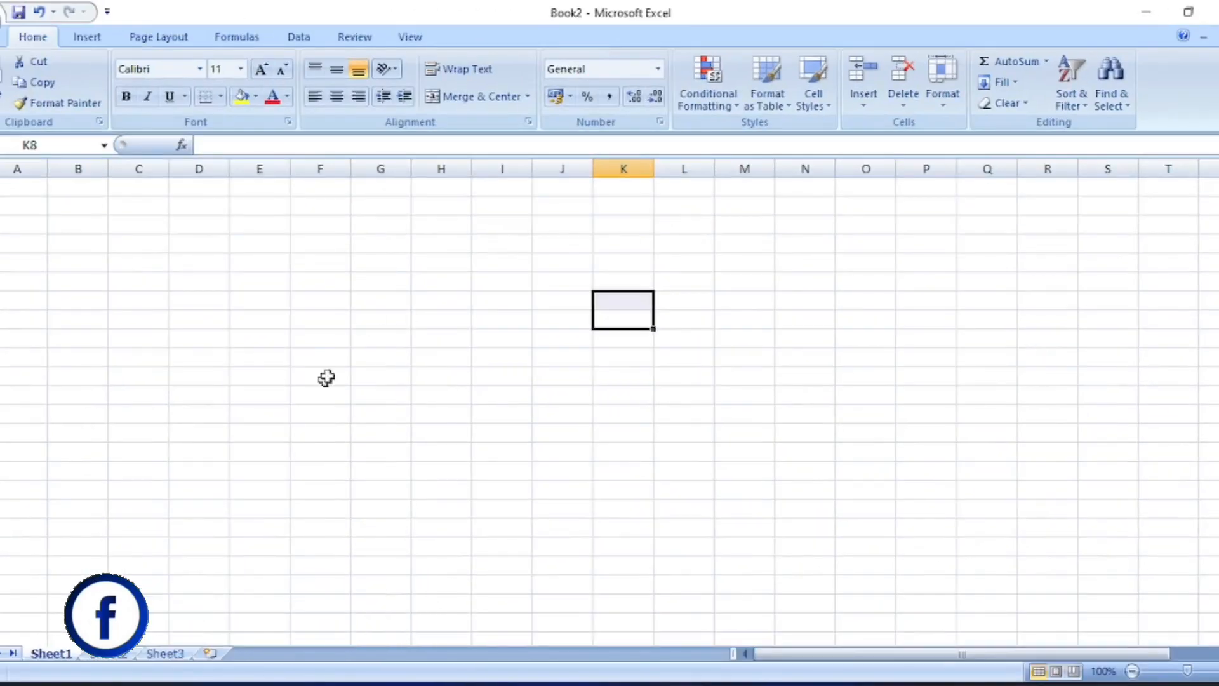
Add a Greater Than 10 conditional formatting rule with Light Red Fill with Dark Red Text to cells H3:H16
click(429, 265)
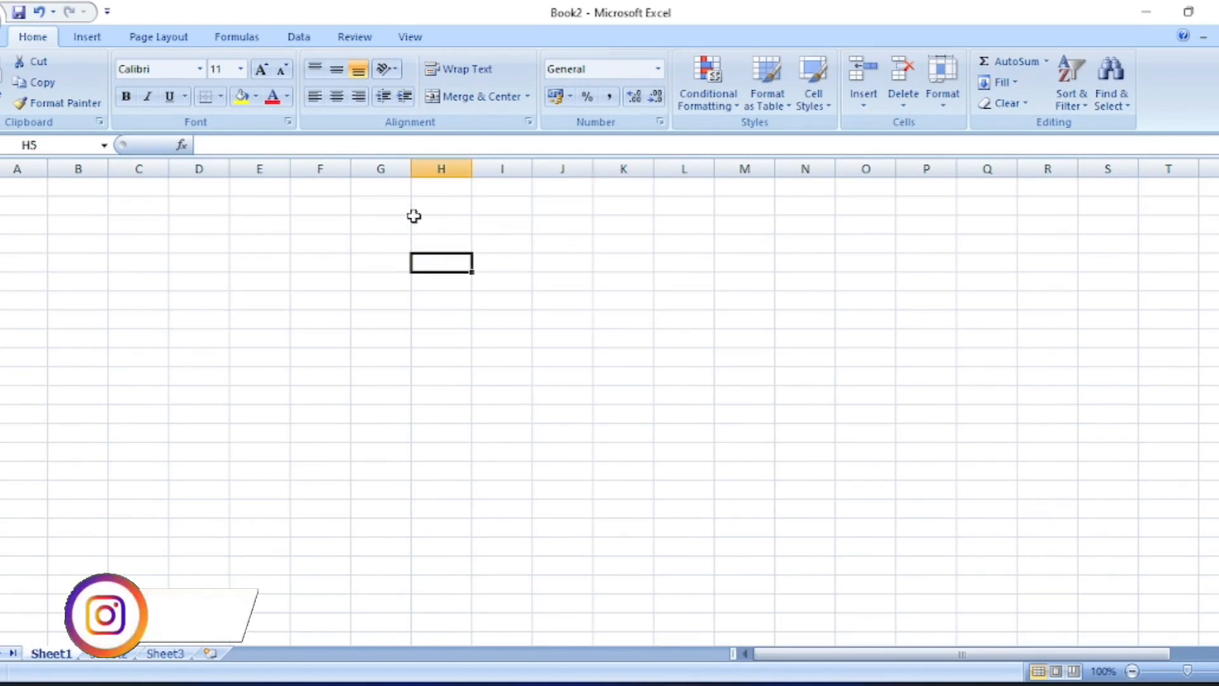
drag(413, 216, 451, 466)
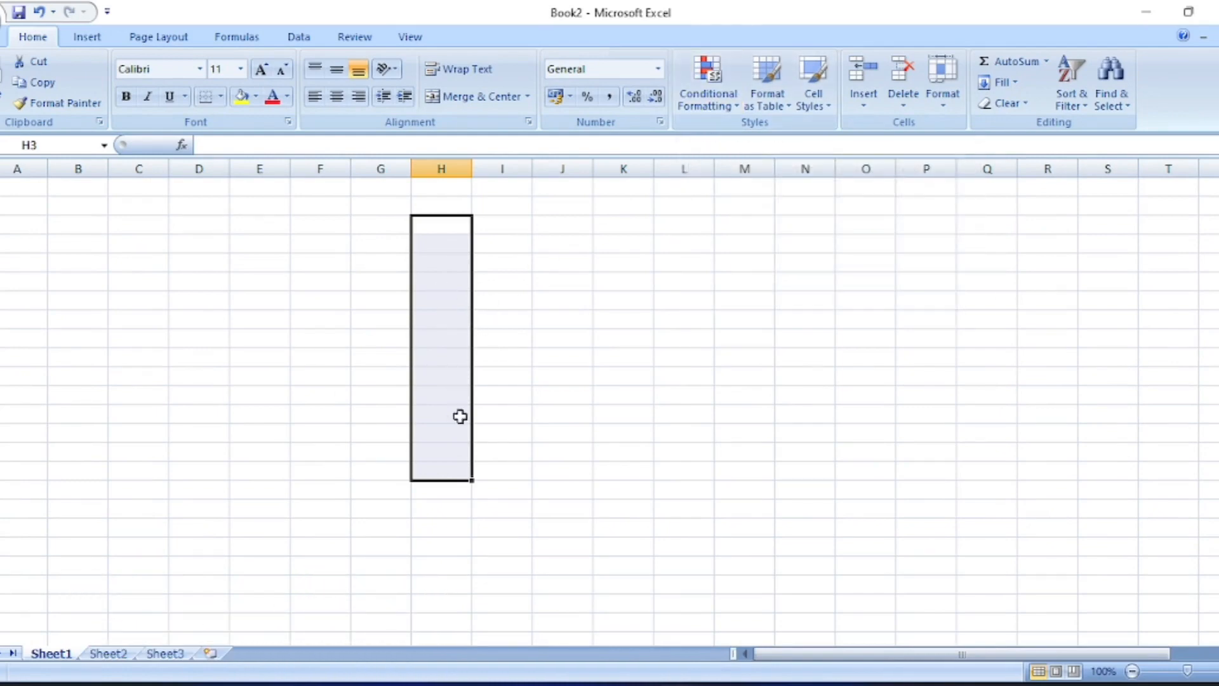
click(718, 103)
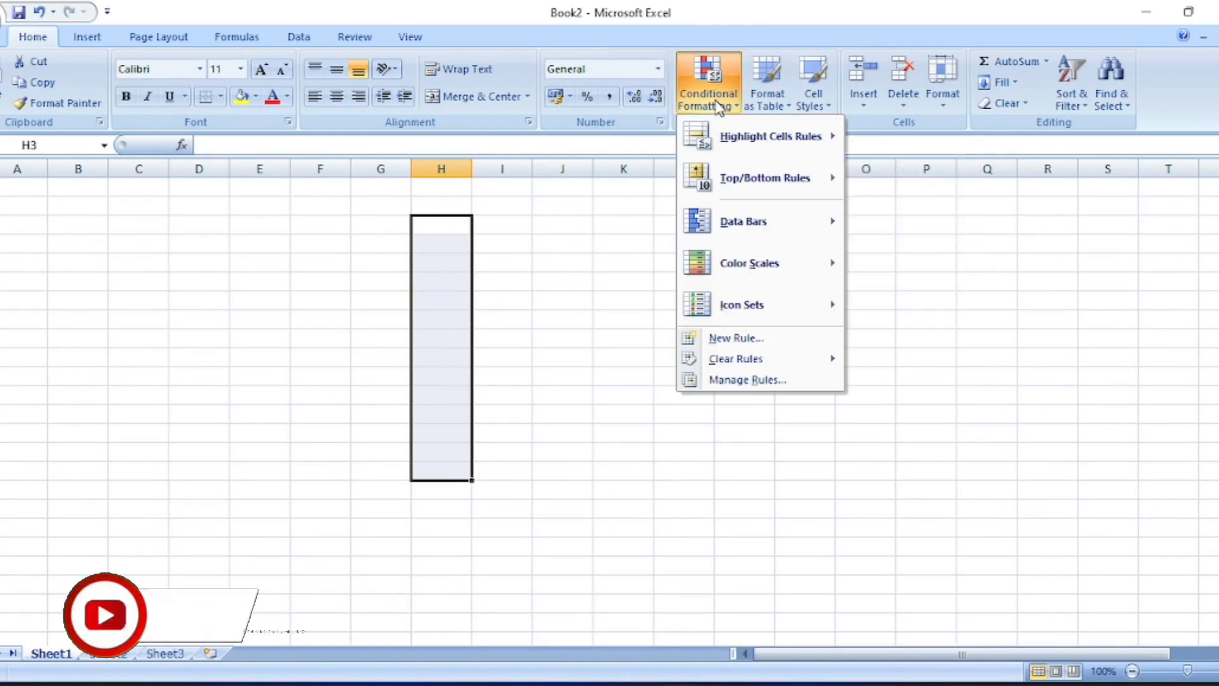
mouse_move(734, 131)
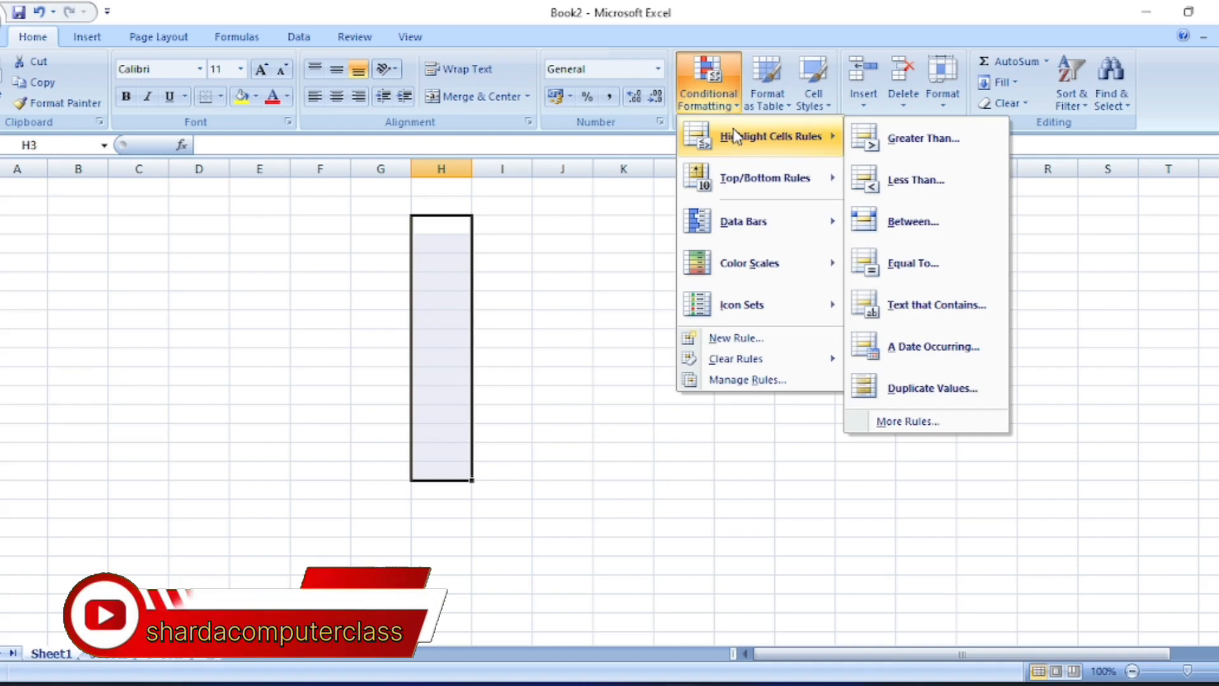
click(895, 139)
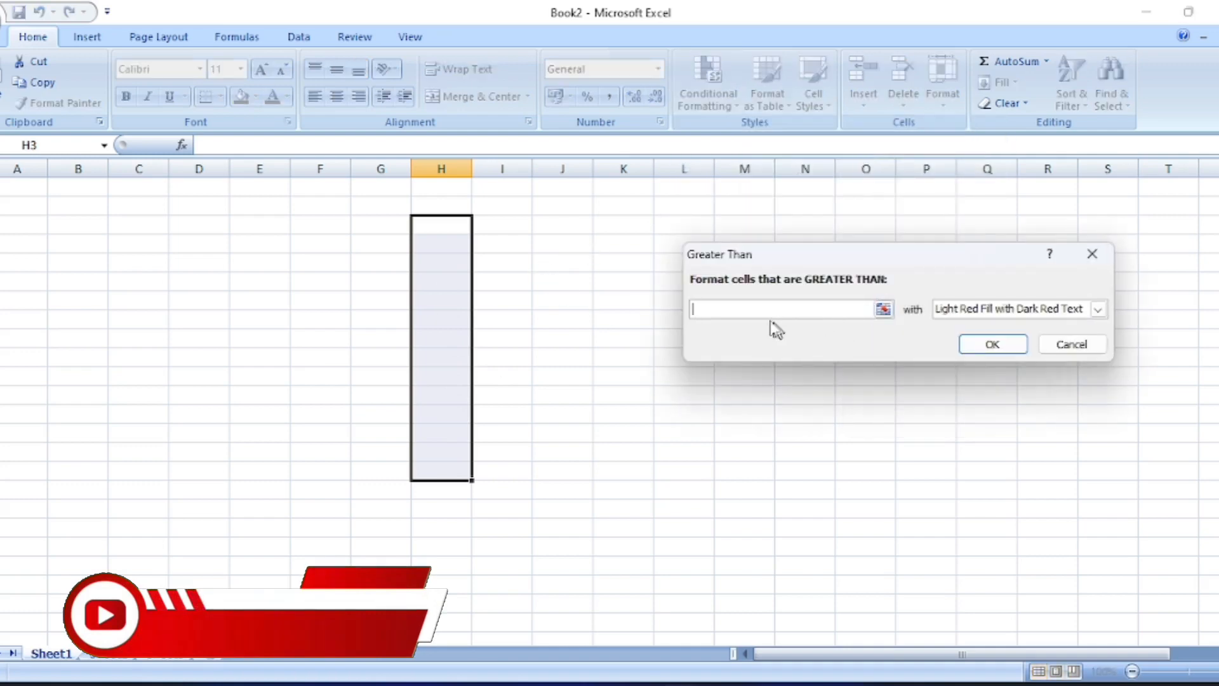
drag(876, 257, 727, 264)
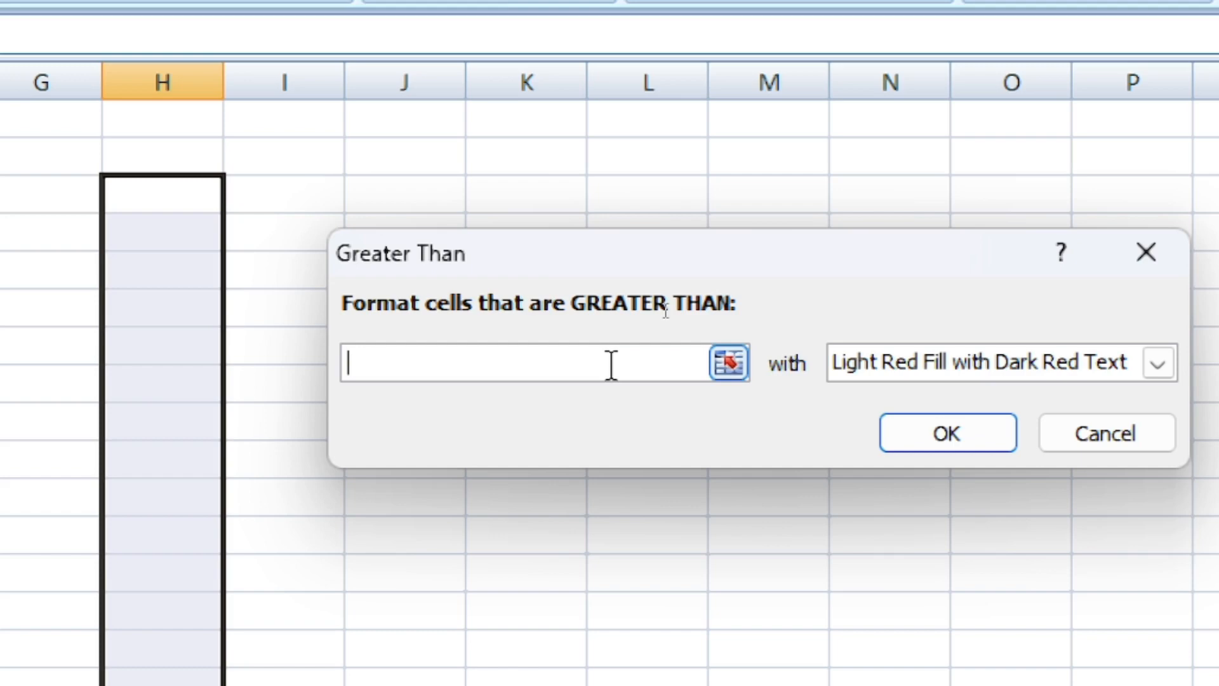
text(10)
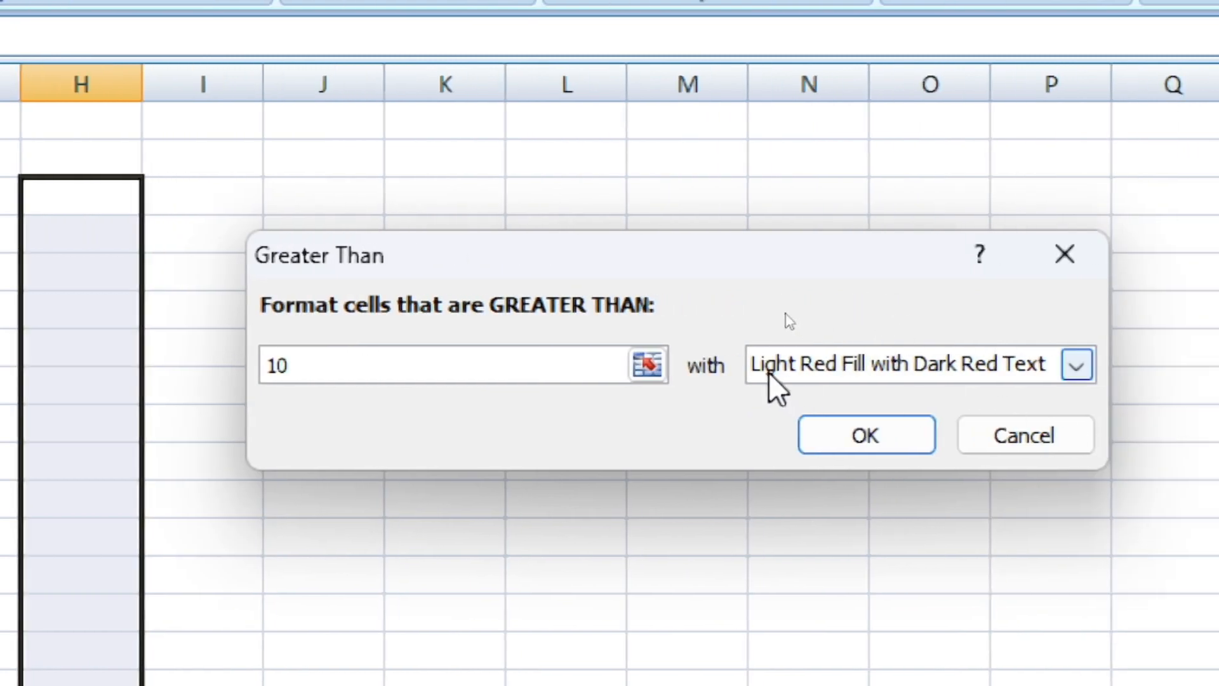
click(886, 445)
Enter the test values 5, 9, 10, 11, 12, 6 and 15 down cells H4 to H10
click(99, 245)
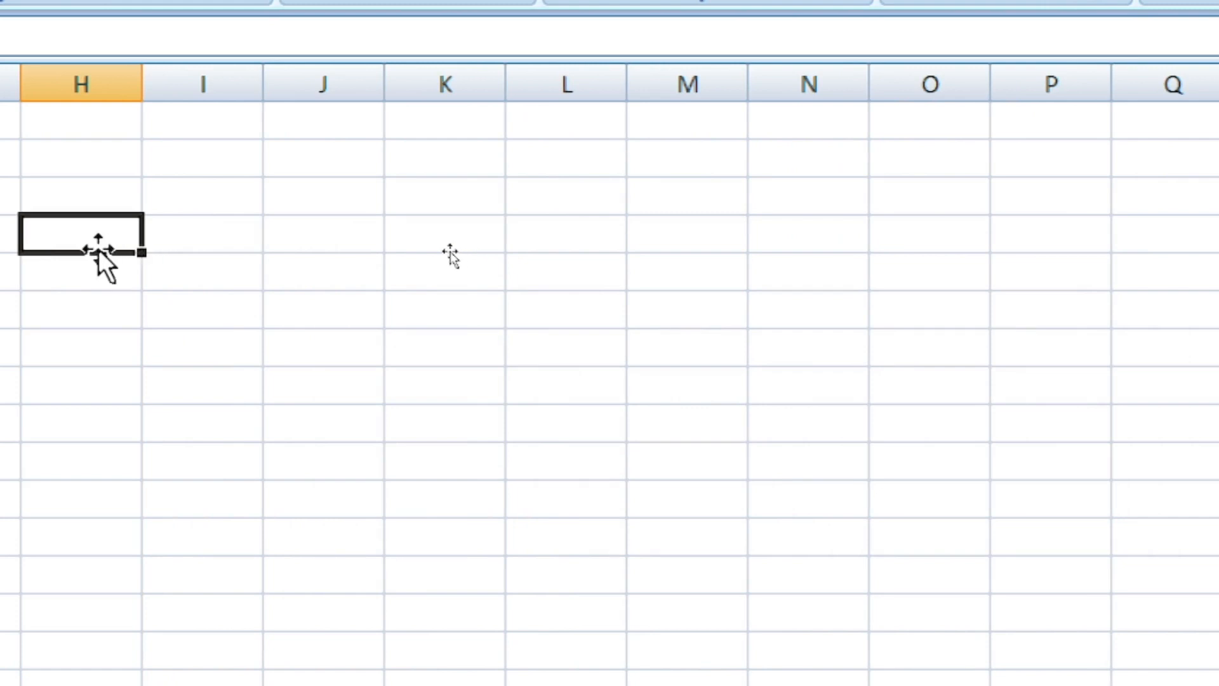
text(5)
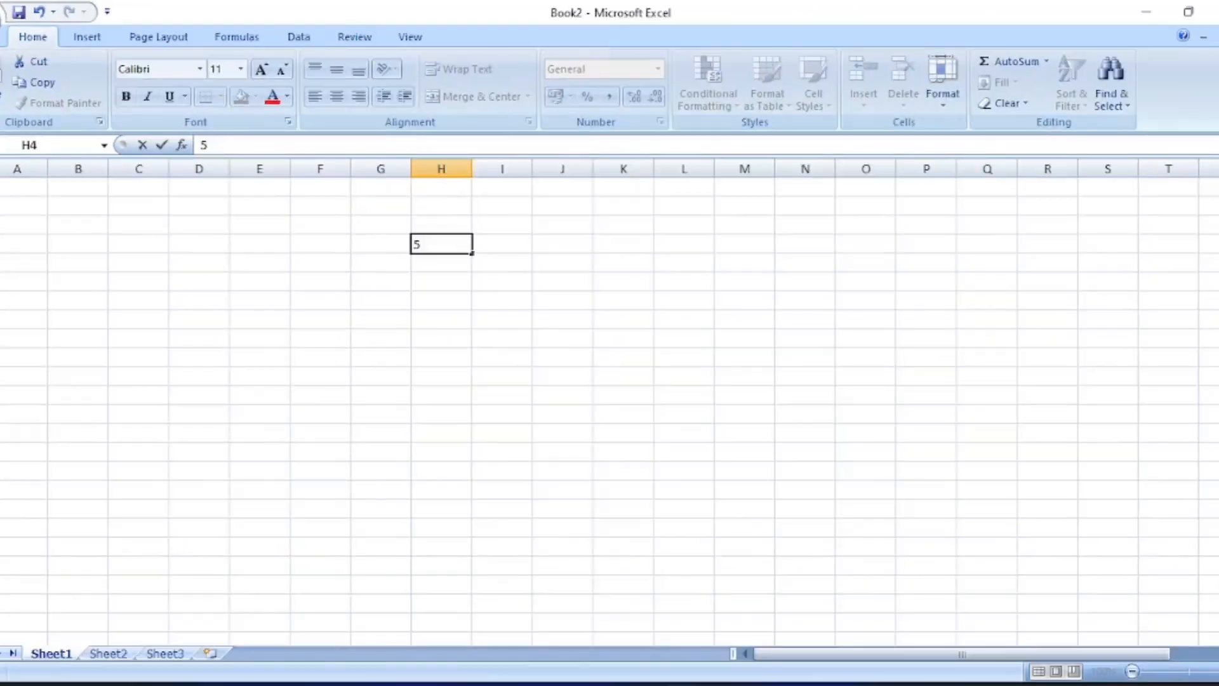
key(Return)
text(9)
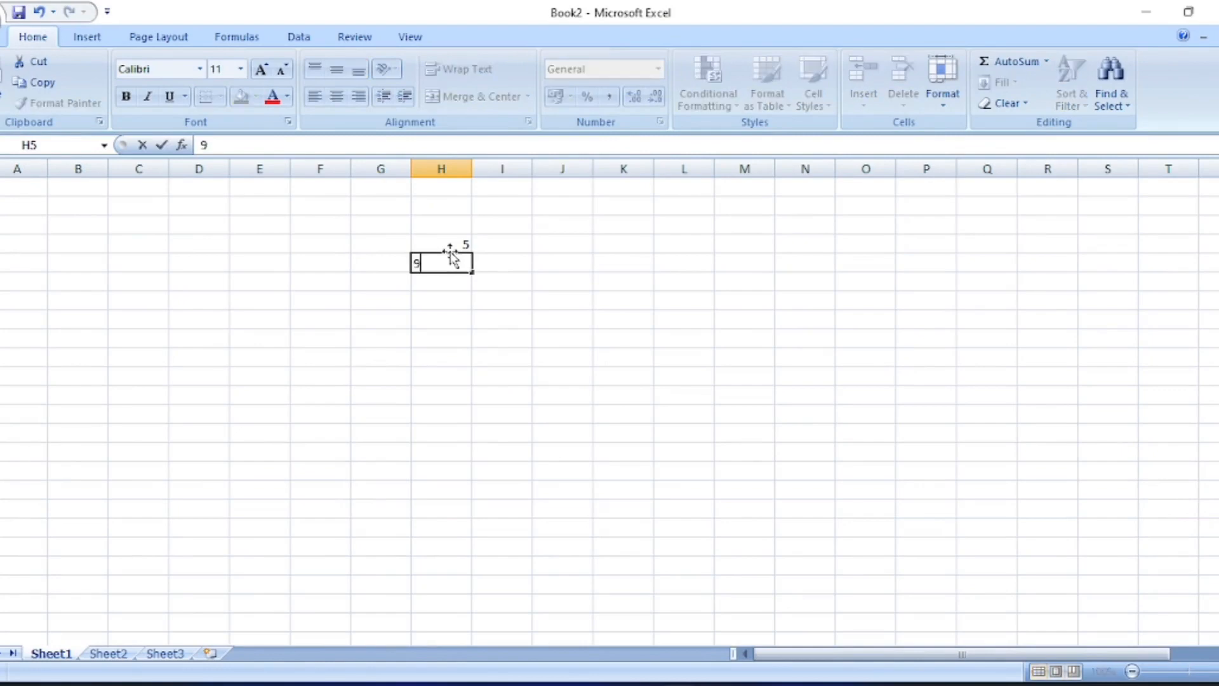
key(Return)
text(10)
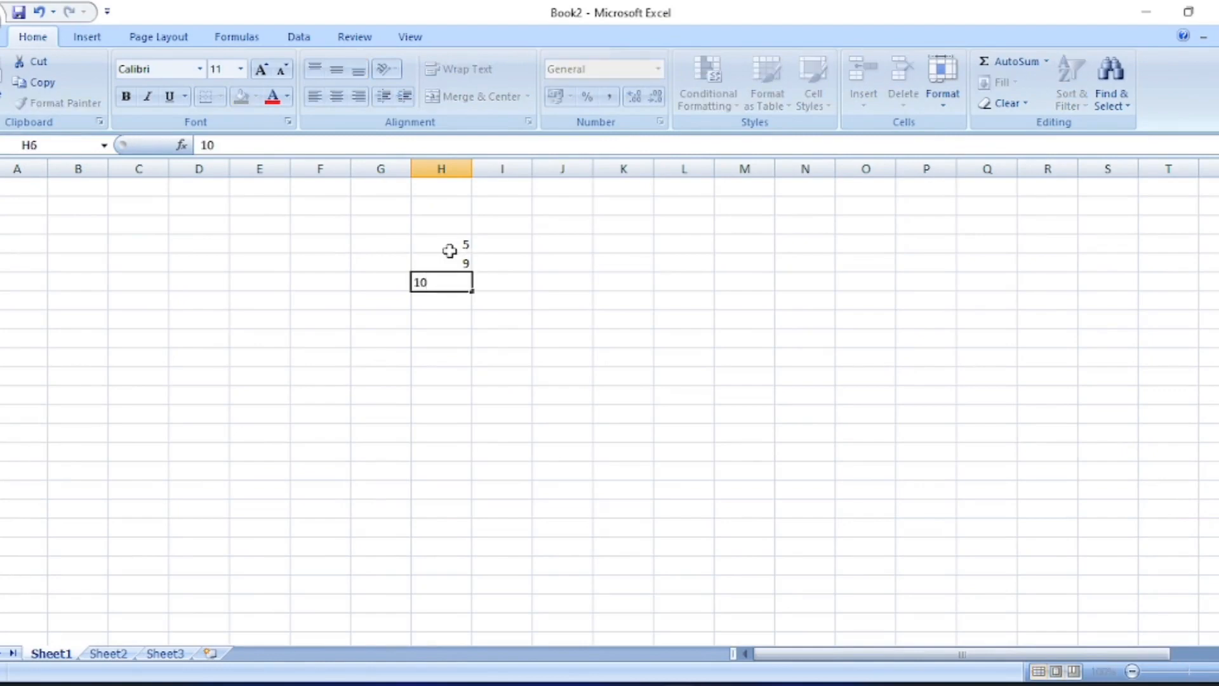
key(Return)
text(11)
key(Return)
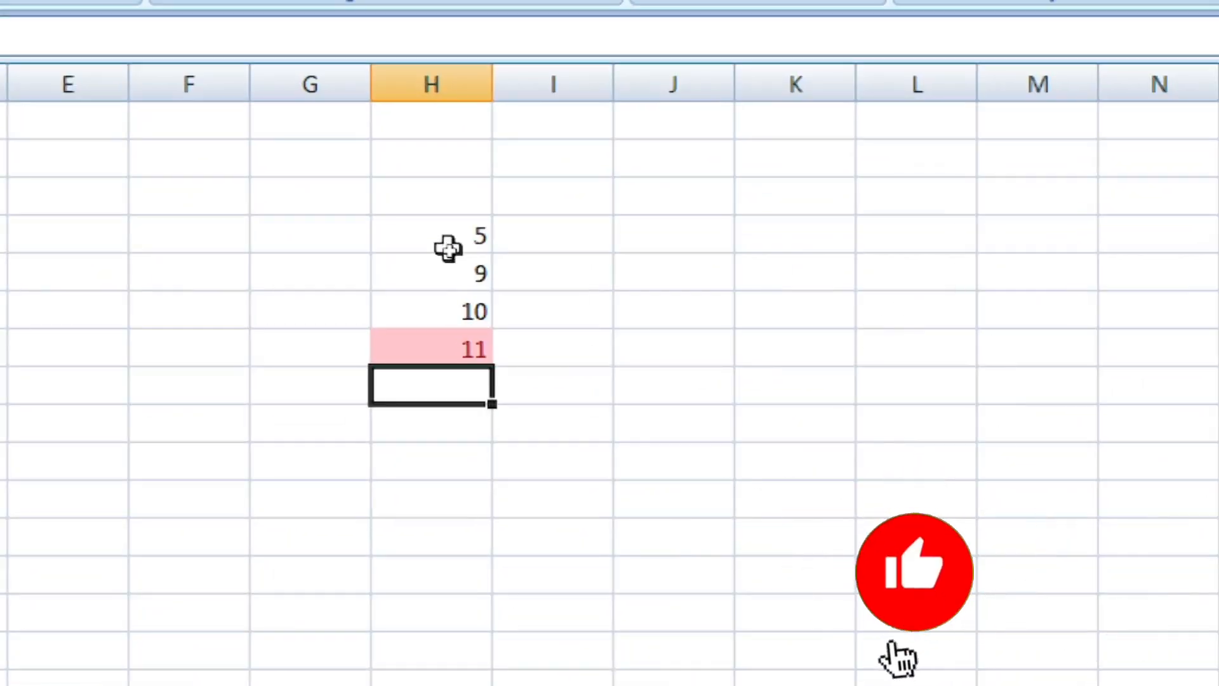
text(12)
key(Return)
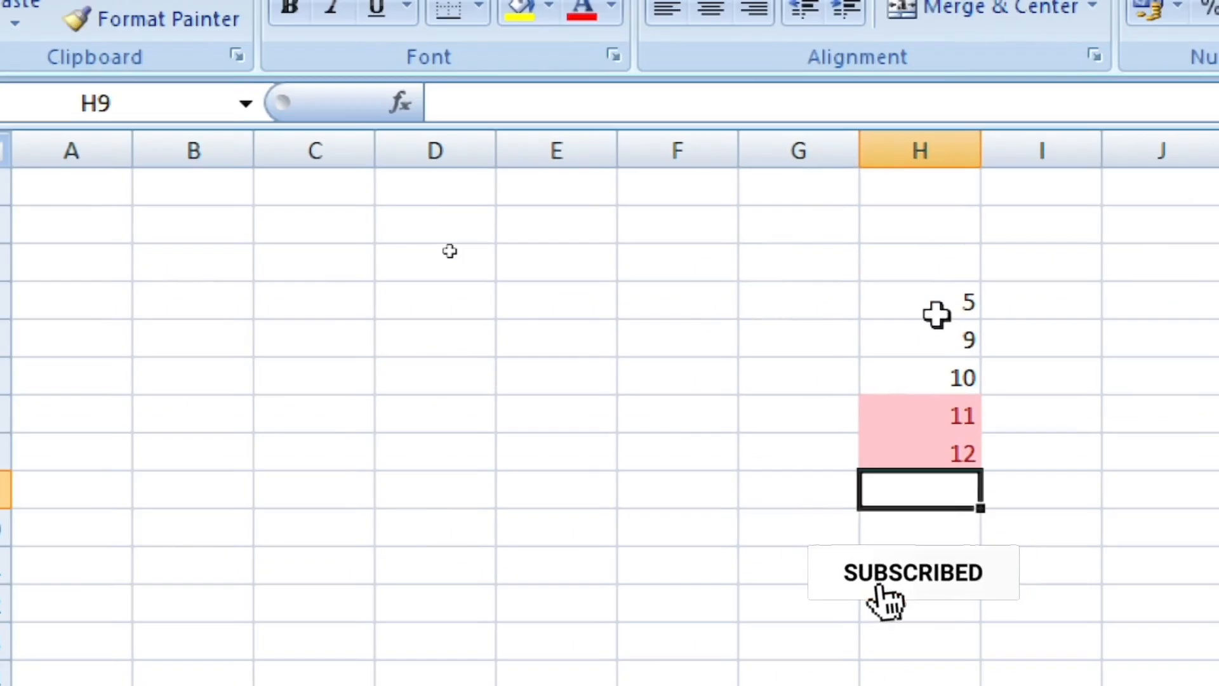
text(6)
key(Return)
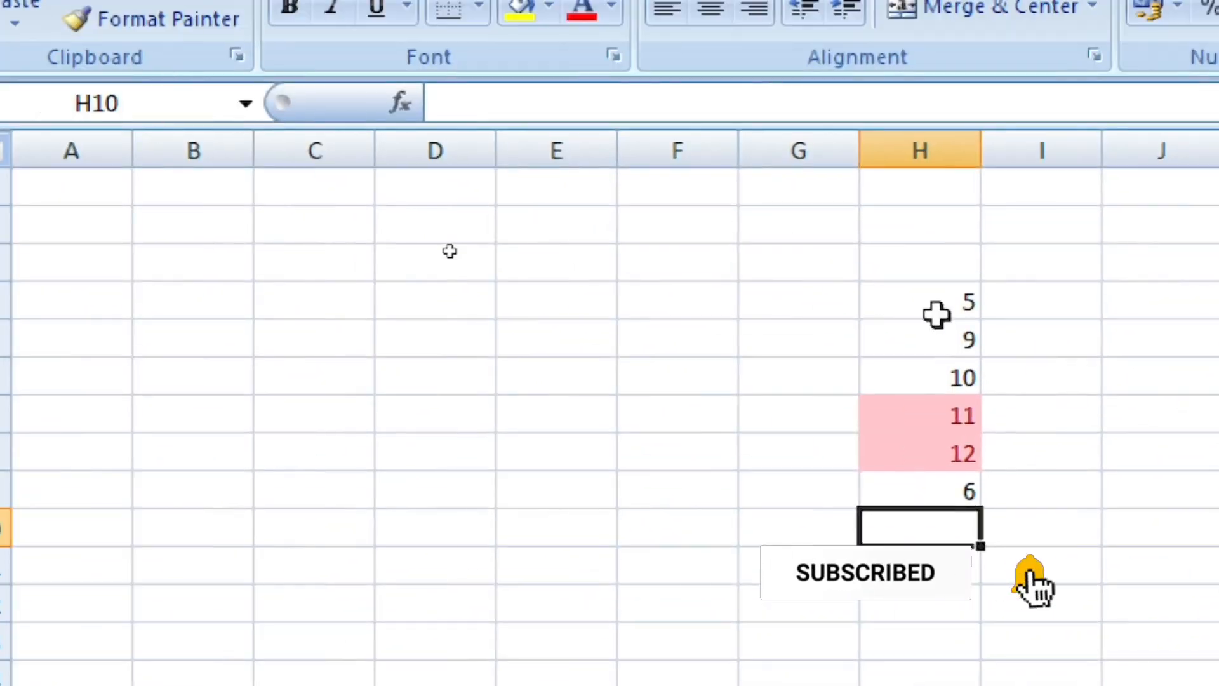
text(1)
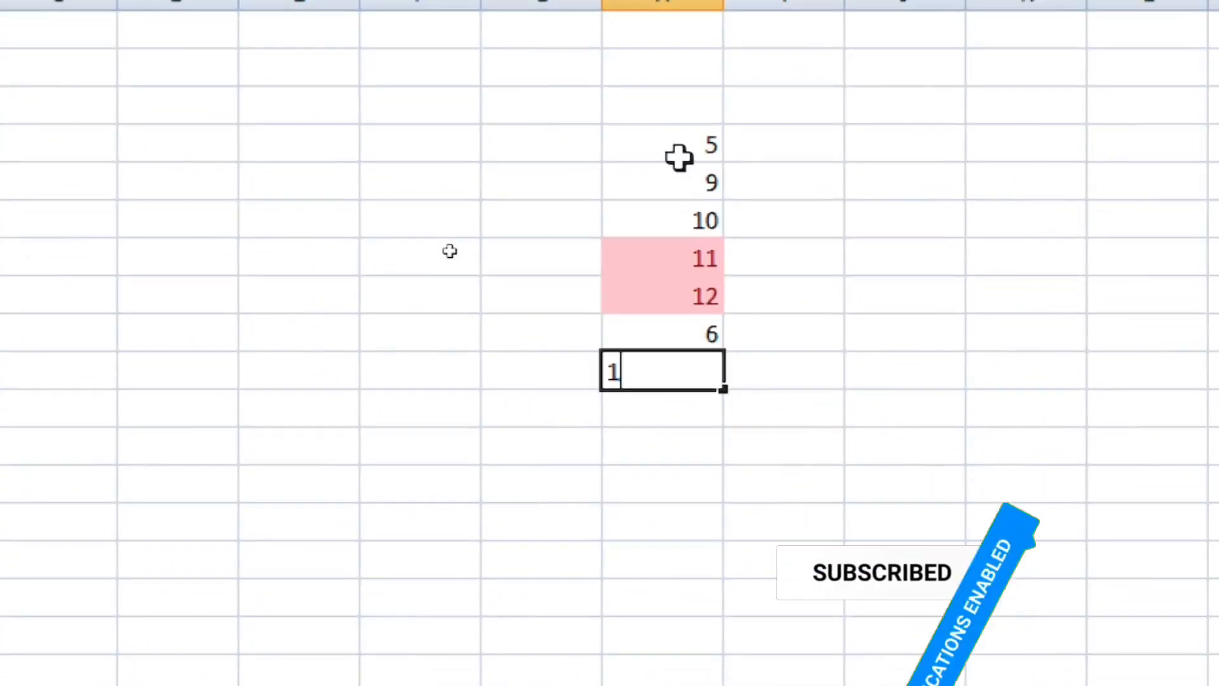
text(5)
key(Return)
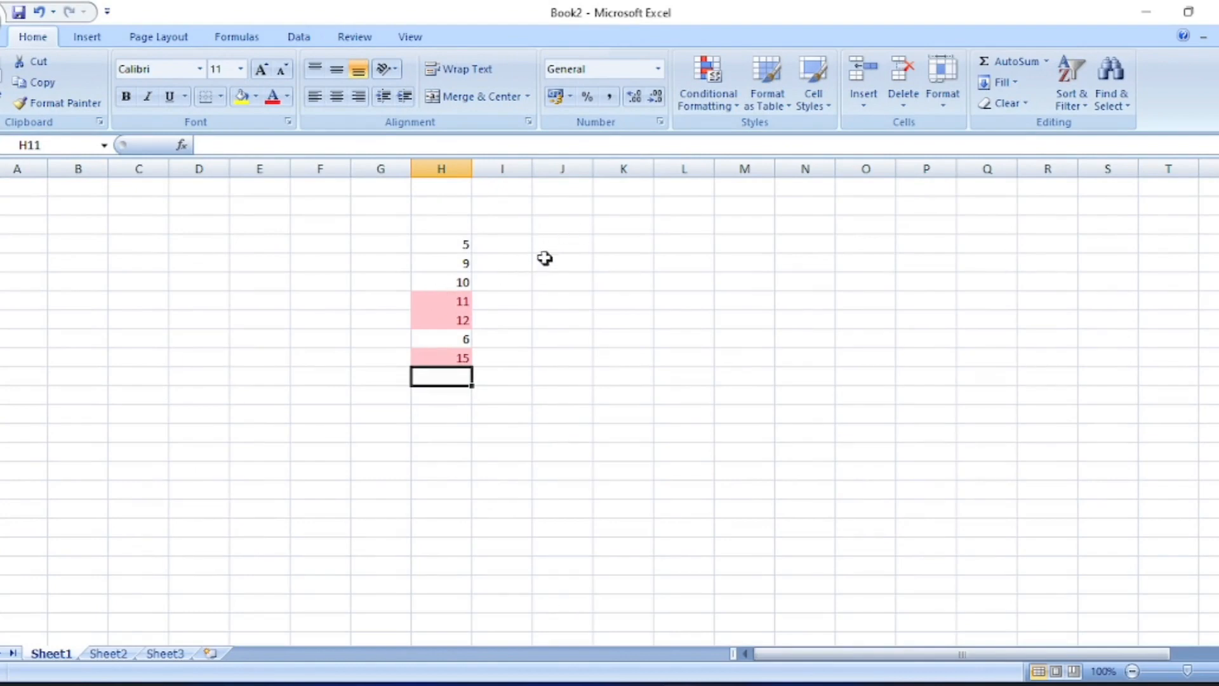
Add a Less Than 30 conditional formatting rule with Light Red Fill with Dark Red Text to cells I4:I17
click(539, 242)
drag(535, 253, 560, 346)
drag(501, 244, 507, 483)
click(708, 103)
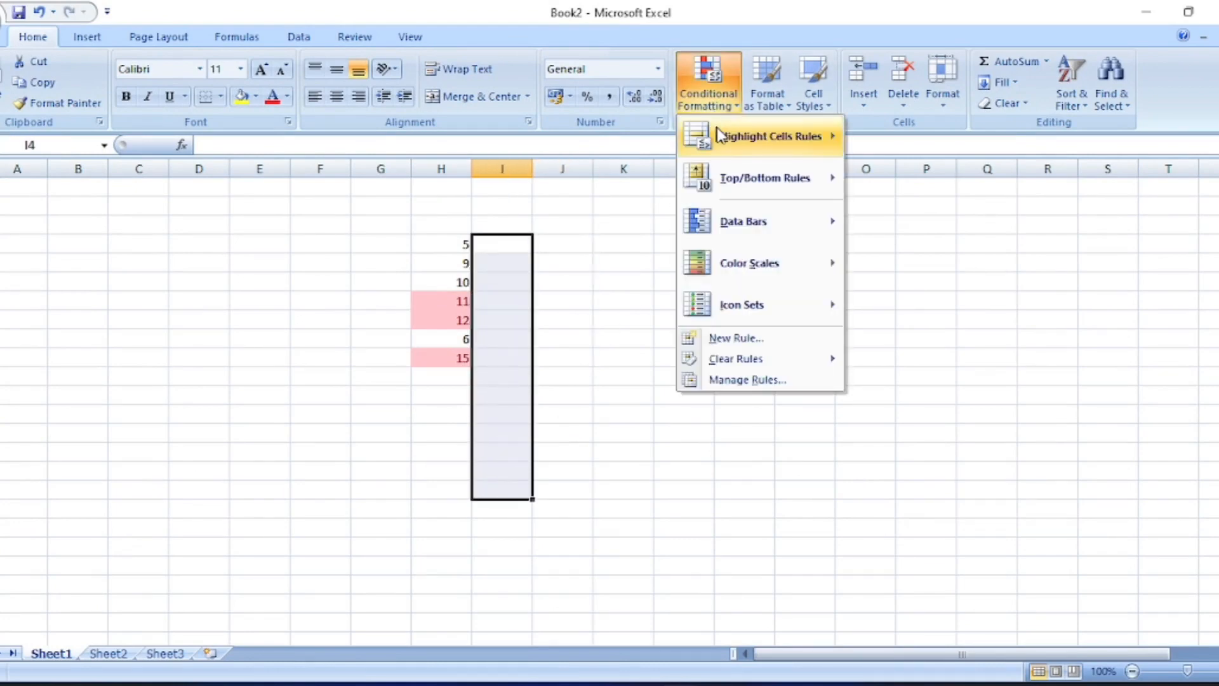
mouse_move(729, 139)
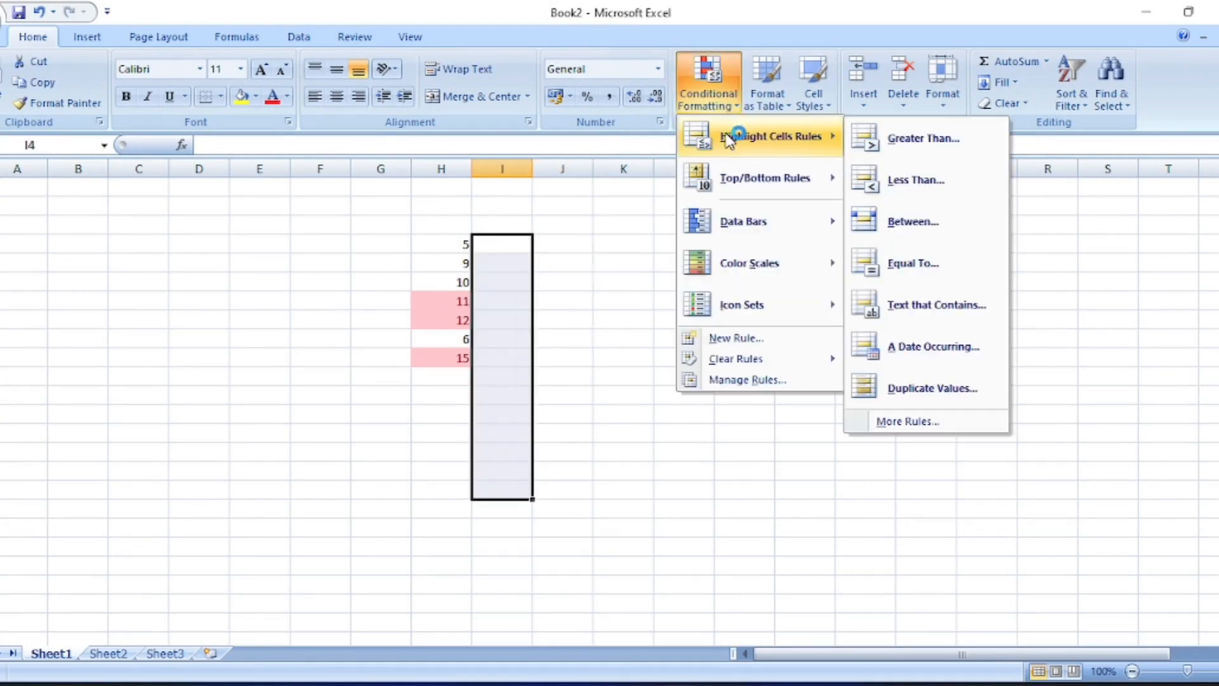
click(908, 180)
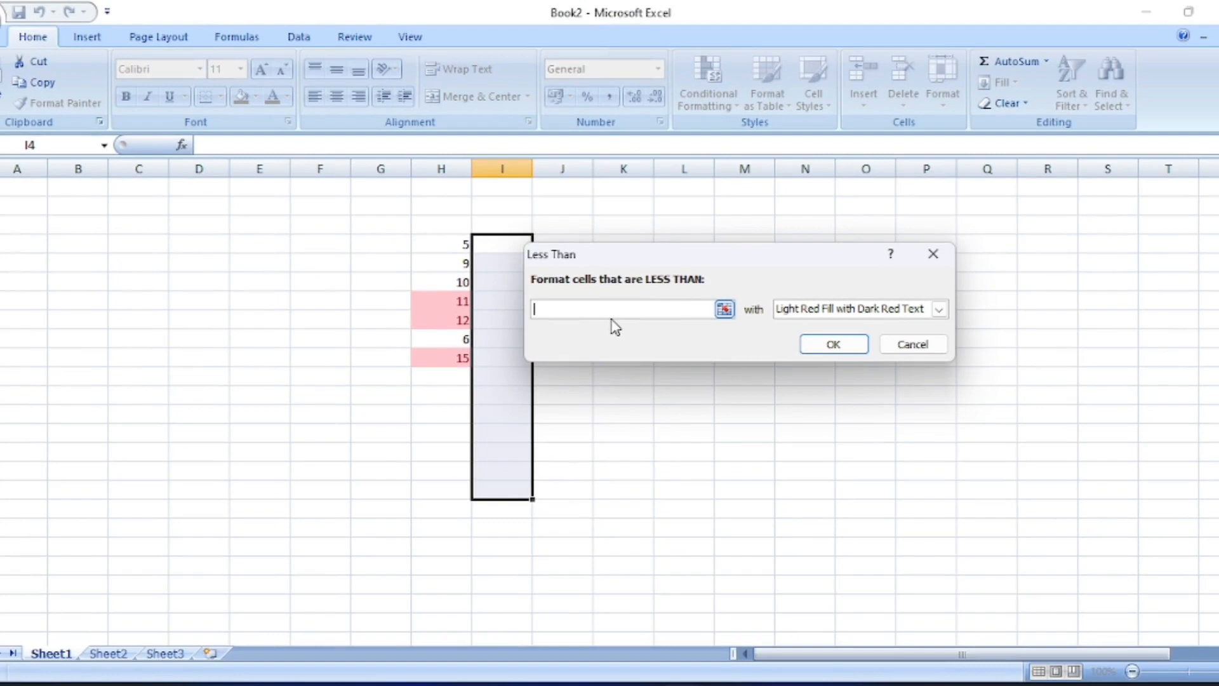
text(30)
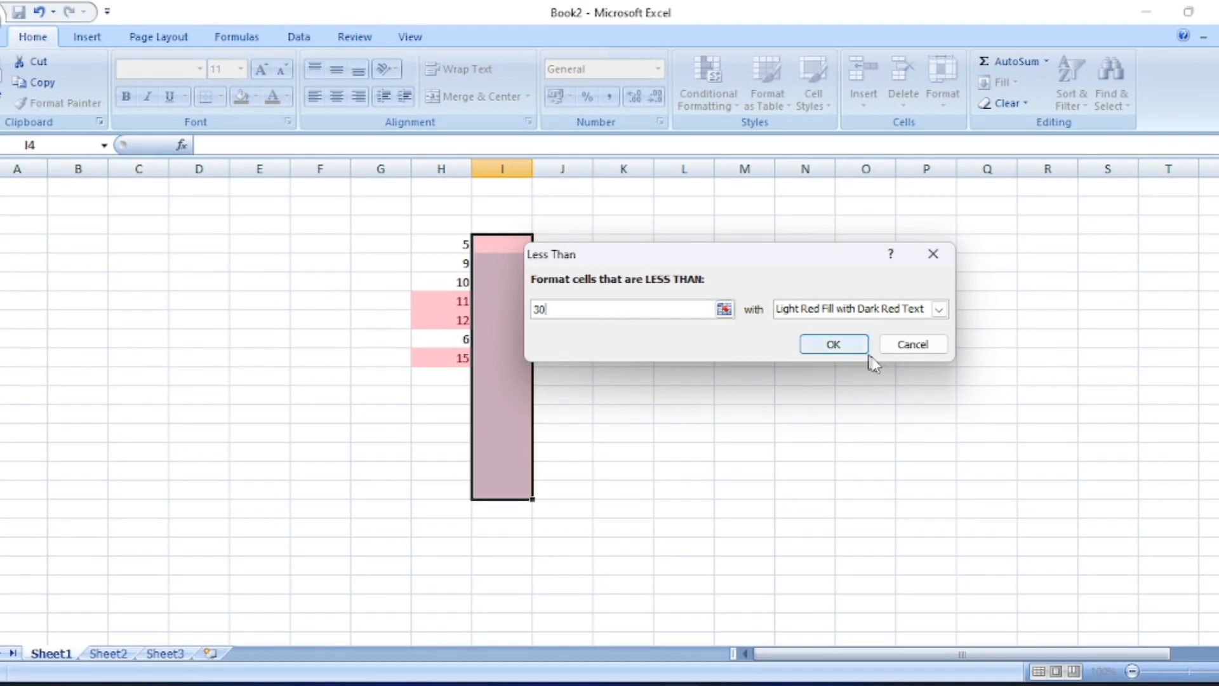
click(849, 347)
Enter 31, 29, 31, 6, 50, 45, 452, 45241 and a period down cells I4 to I12
click(511, 303)
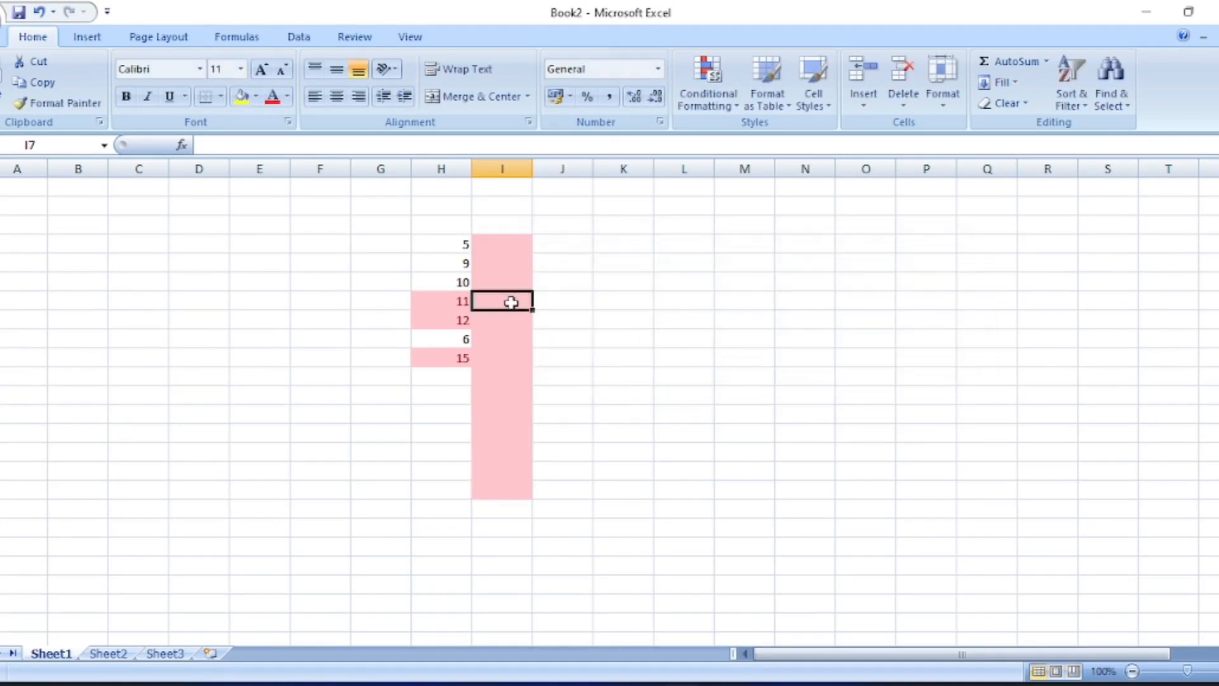
click(499, 246)
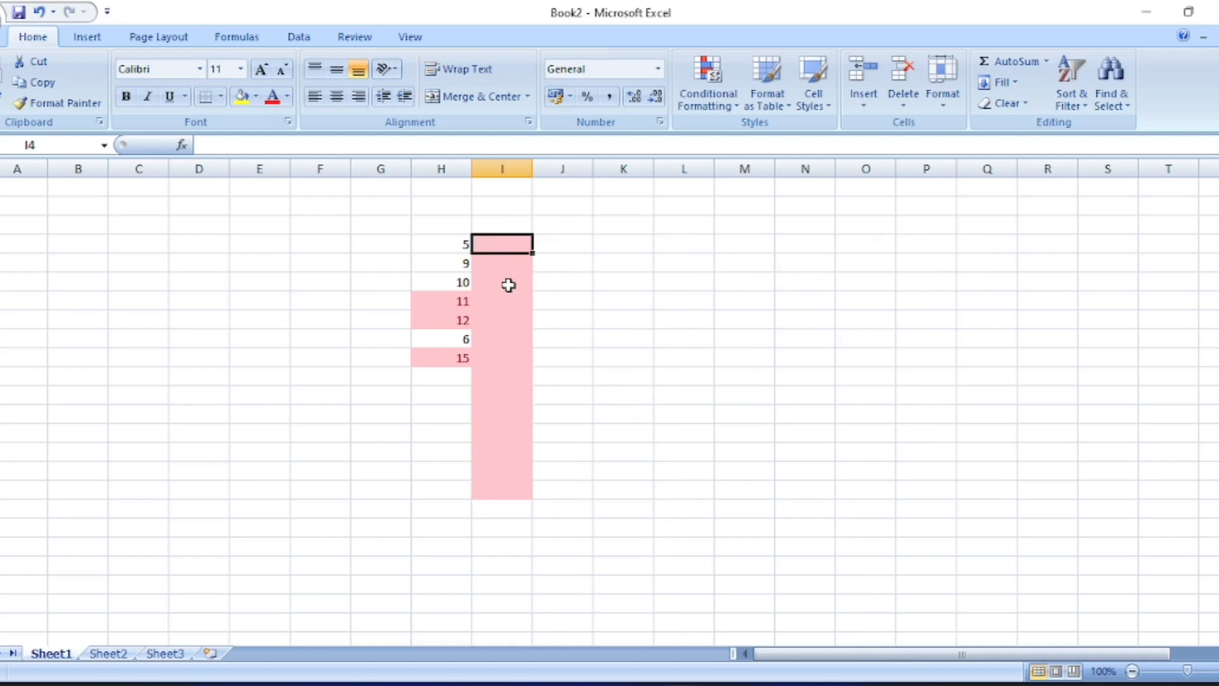
text(31)
key(Return)
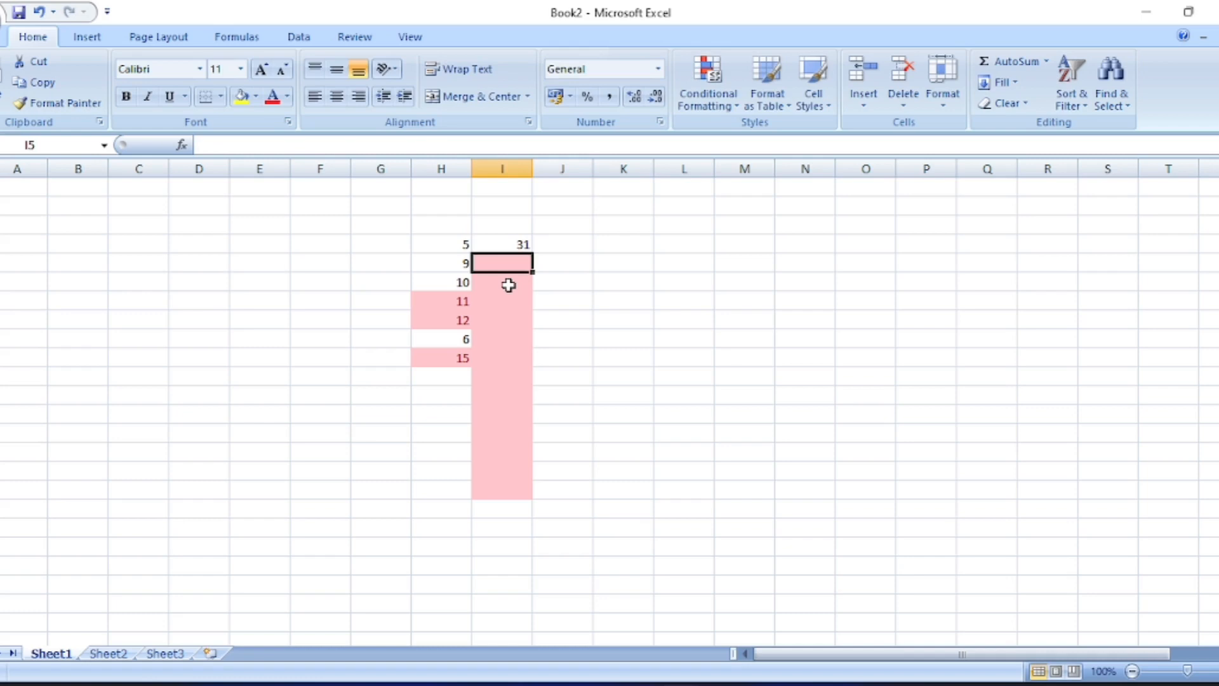
text(29)
key(Return)
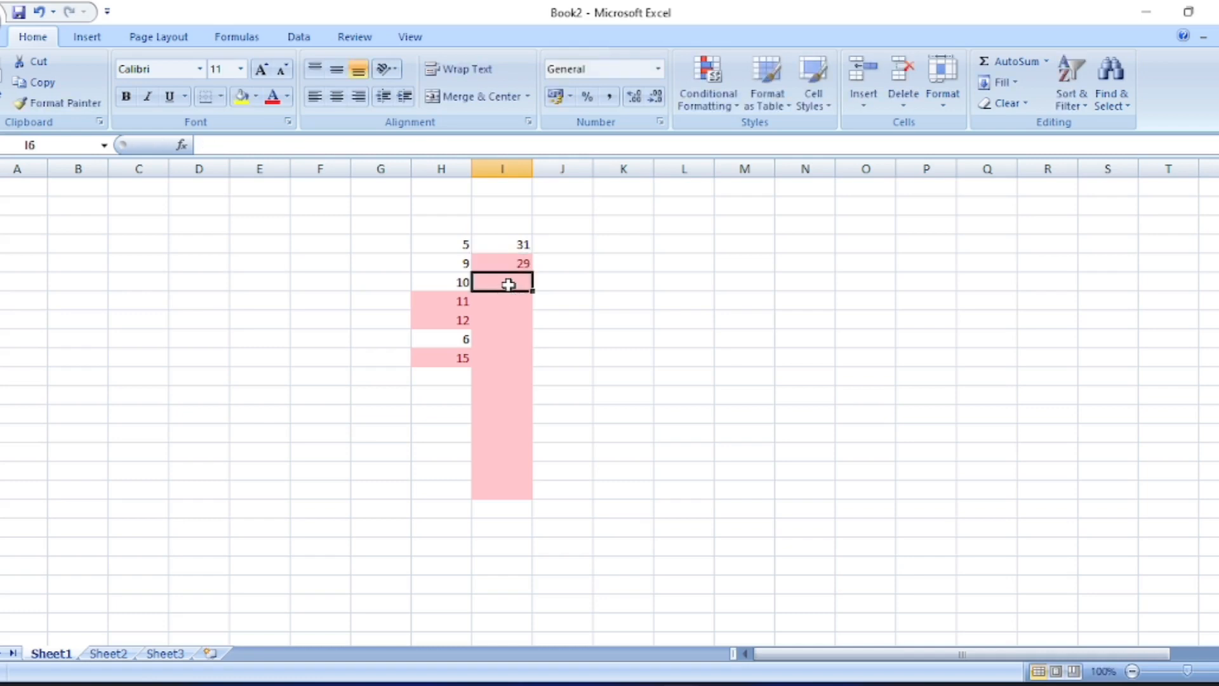
text(31)
key(Return)
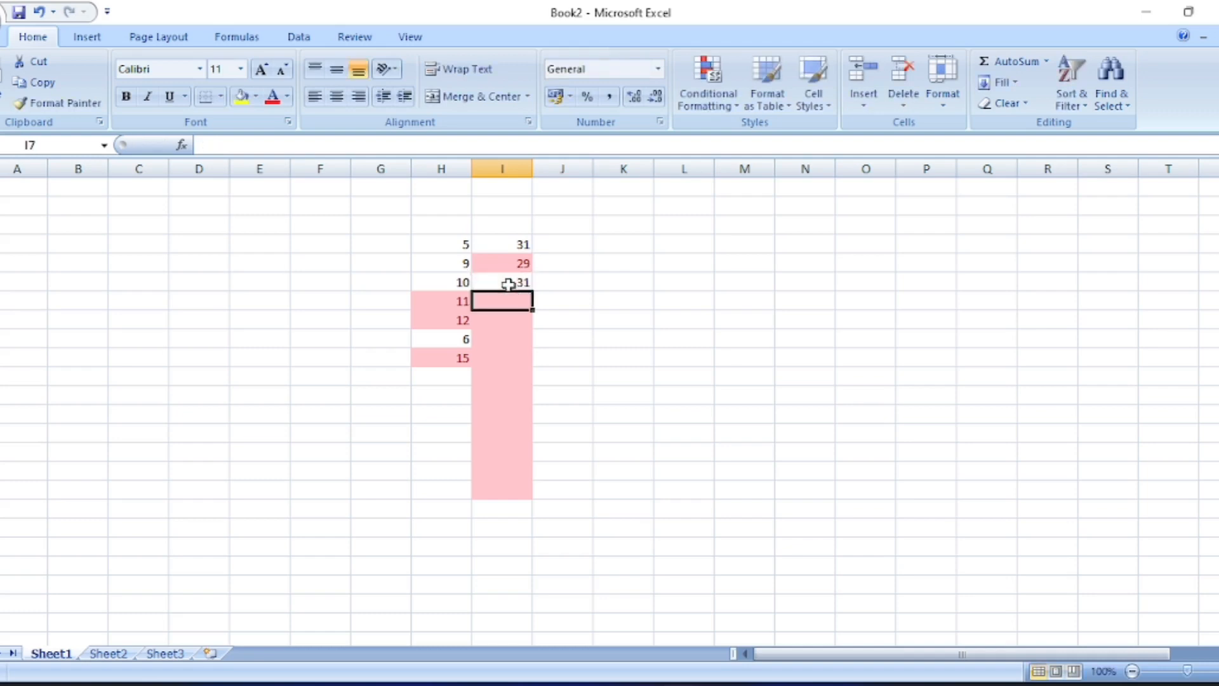
text(6)
key(Return)
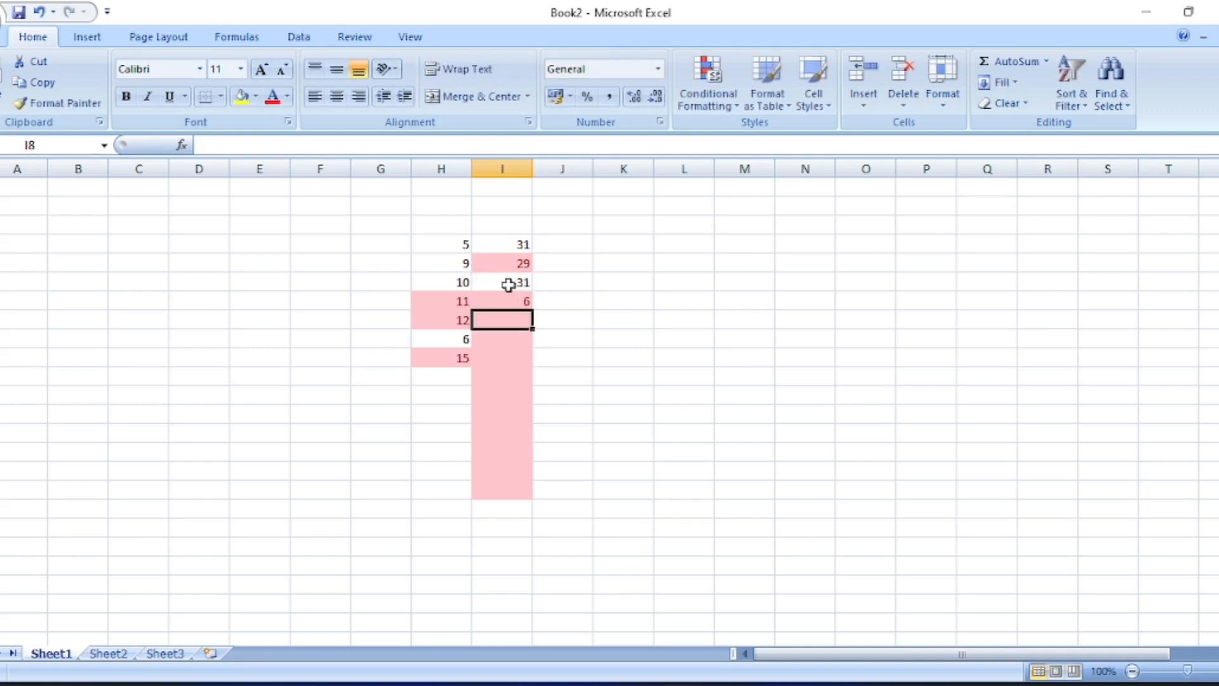
text(50)
key(Return)
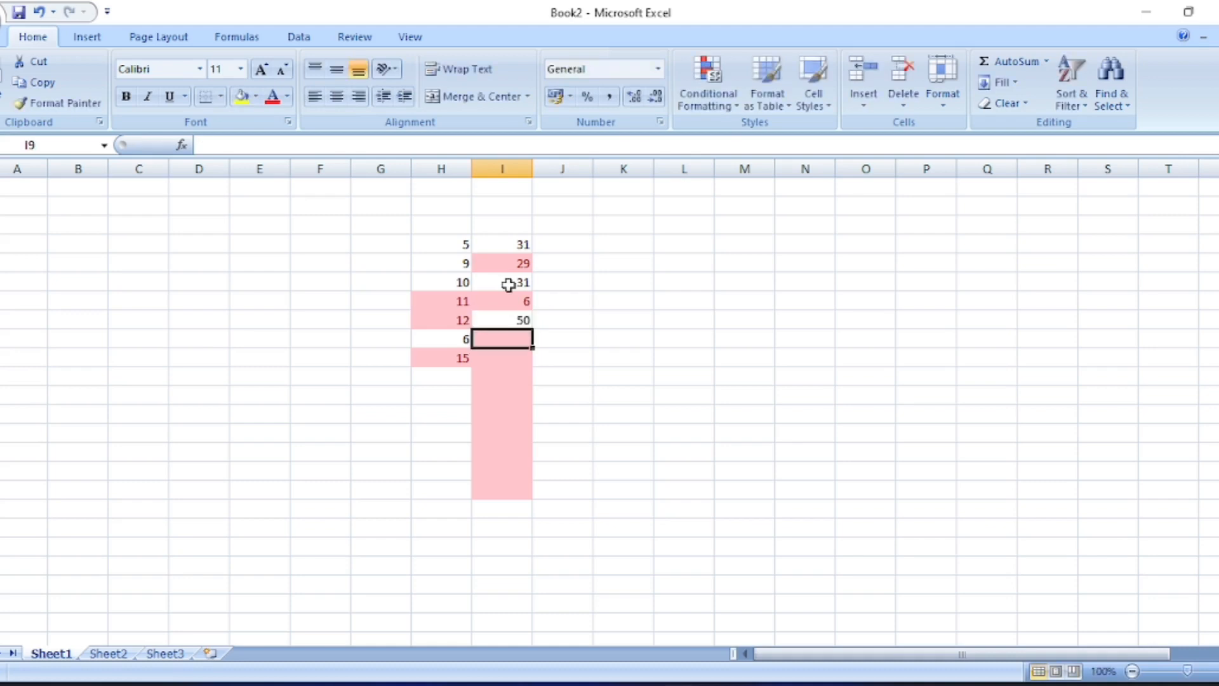
text(45)
key(Return)
text(452)
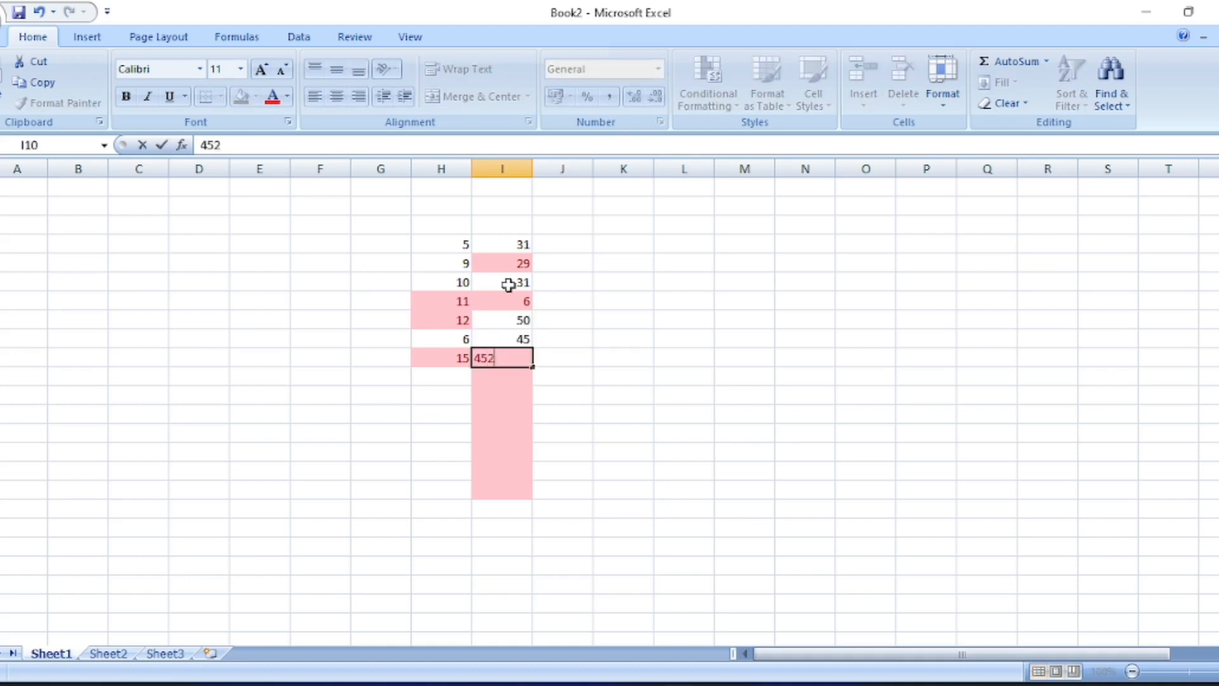
key(Return)
text(45241)
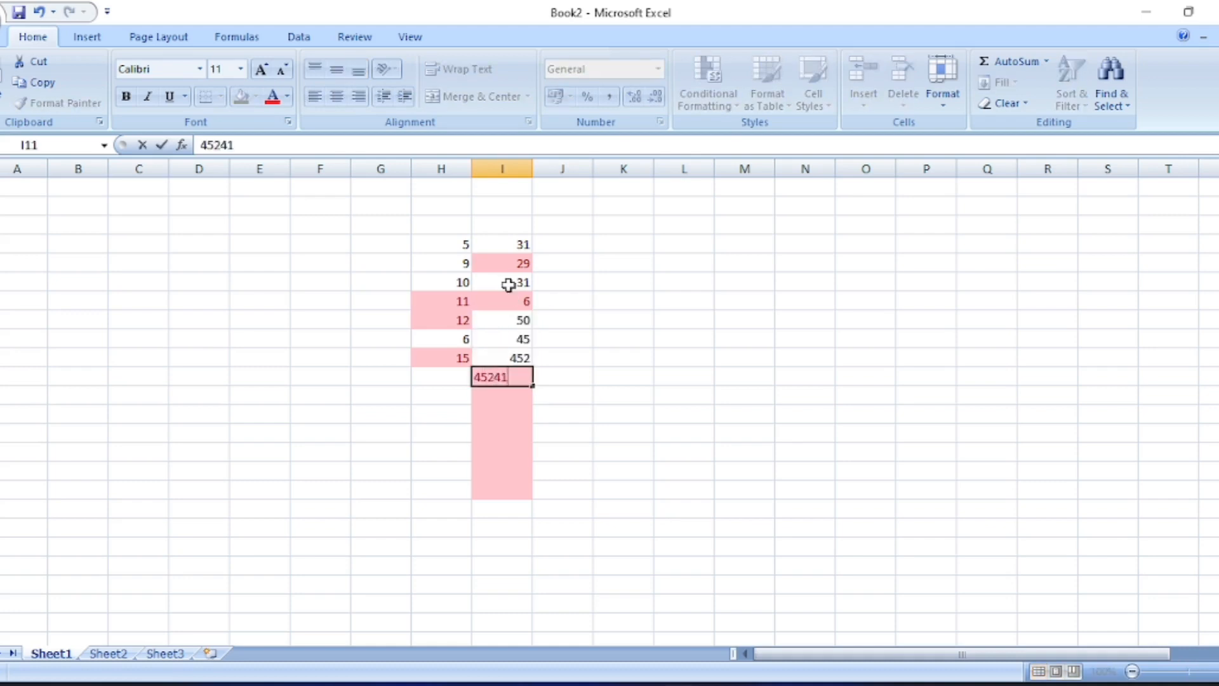
key(Return)
text(.)
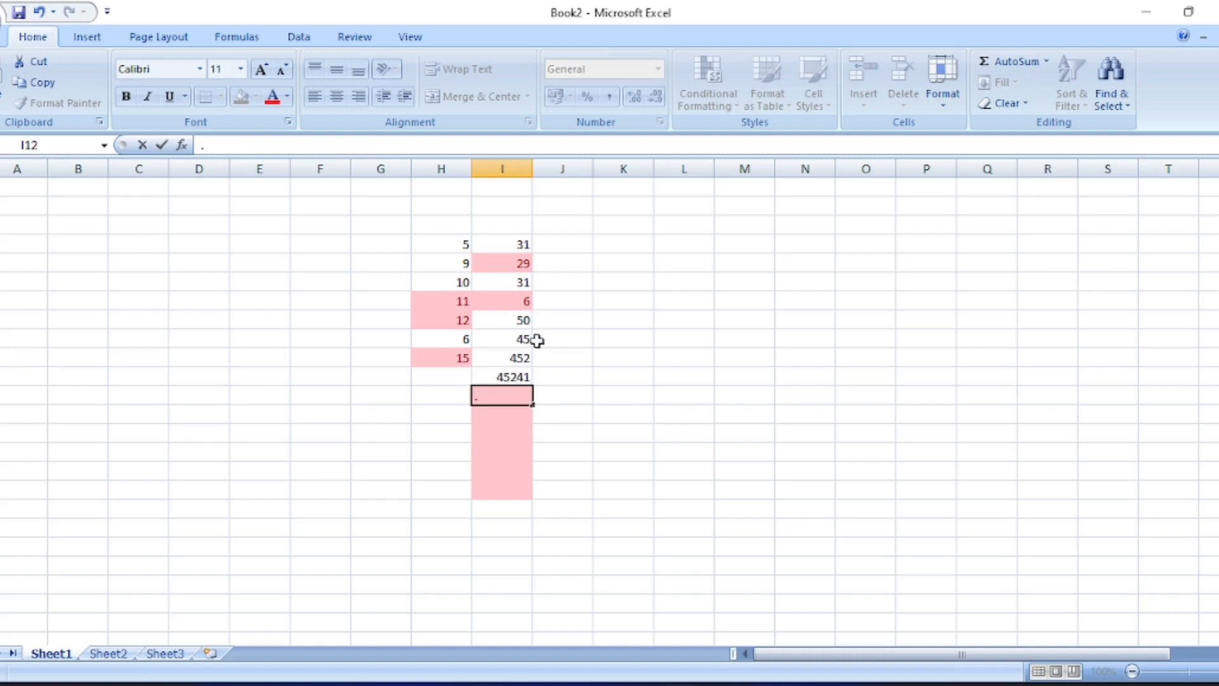
click(574, 295)
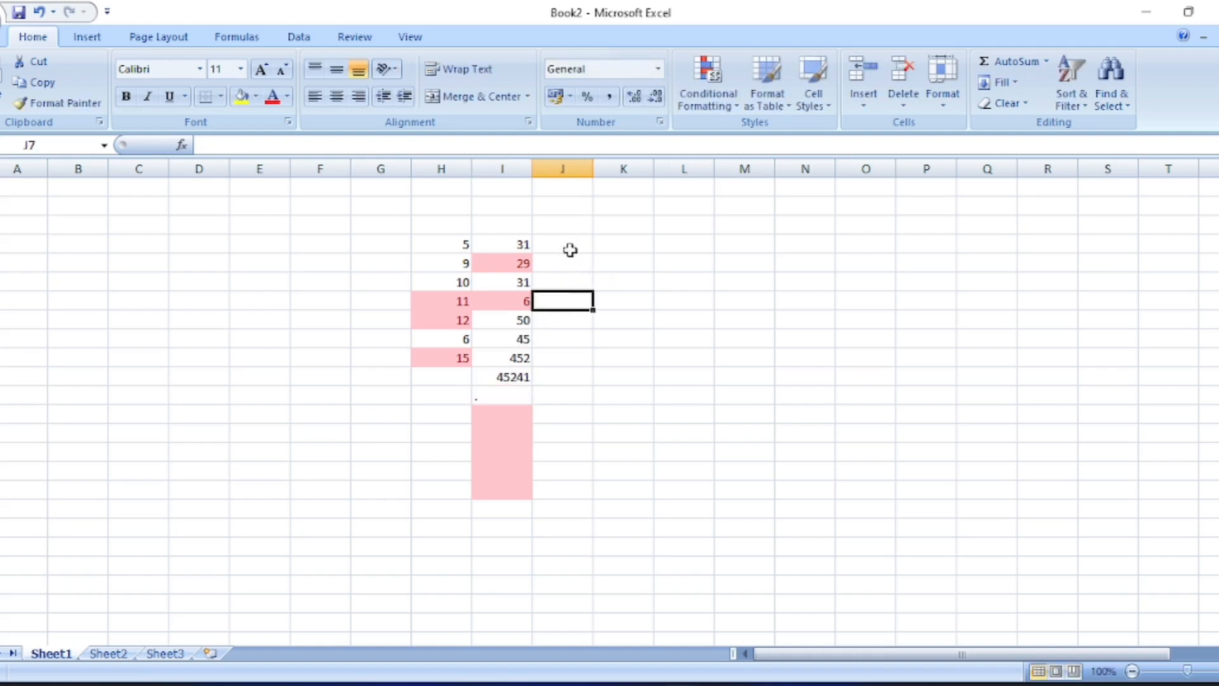
Add a Between 10 and 20 conditional formatting rule with Light Red Fill with Dark Red Text to cells J5:J14
drag(548, 256, 573, 433)
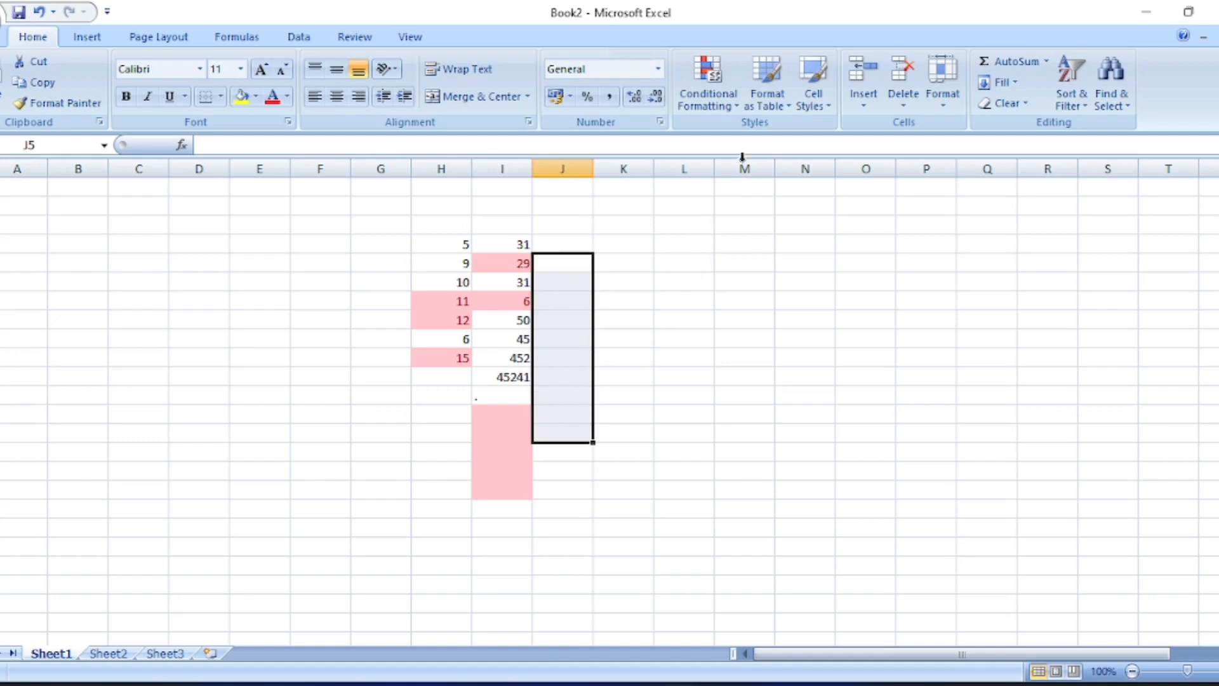
click(710, 88)
mouse_move(733, 140)
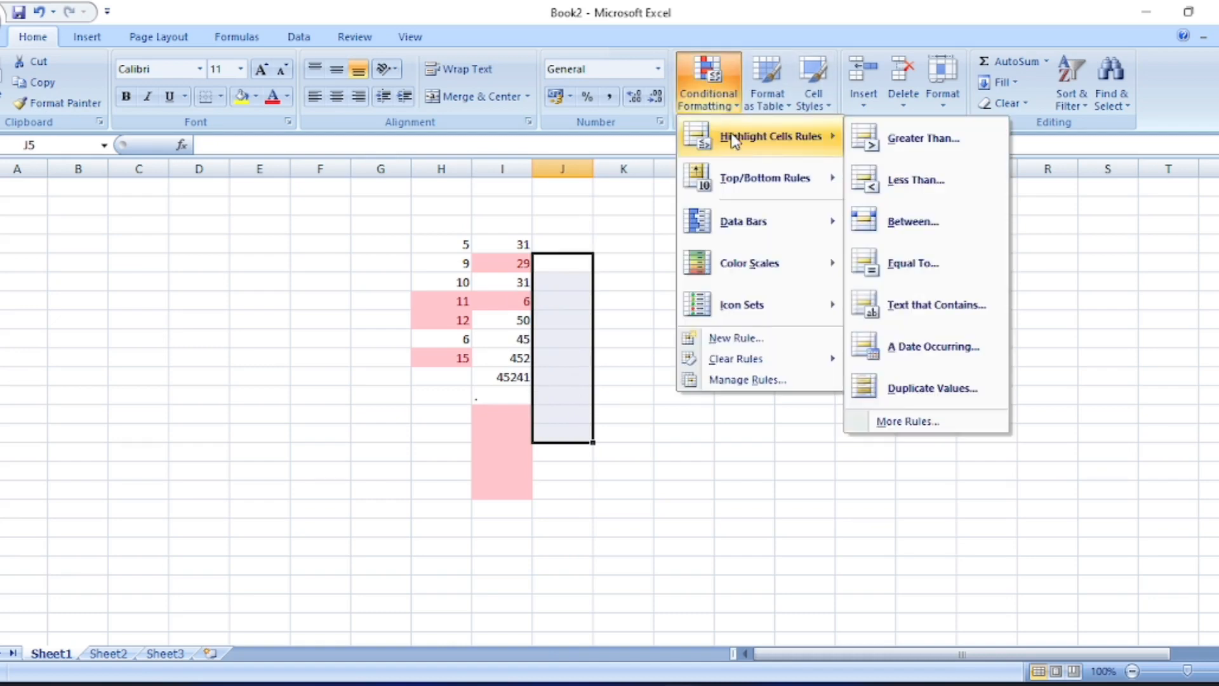
click(914, 223)
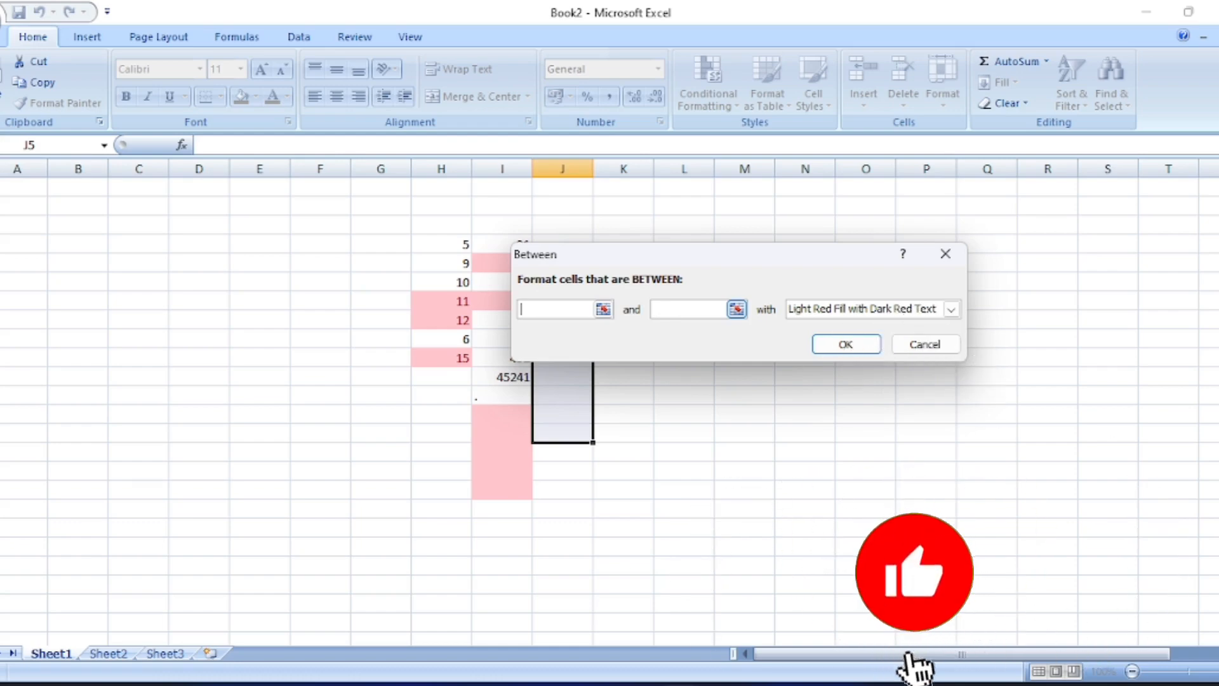
text(10)
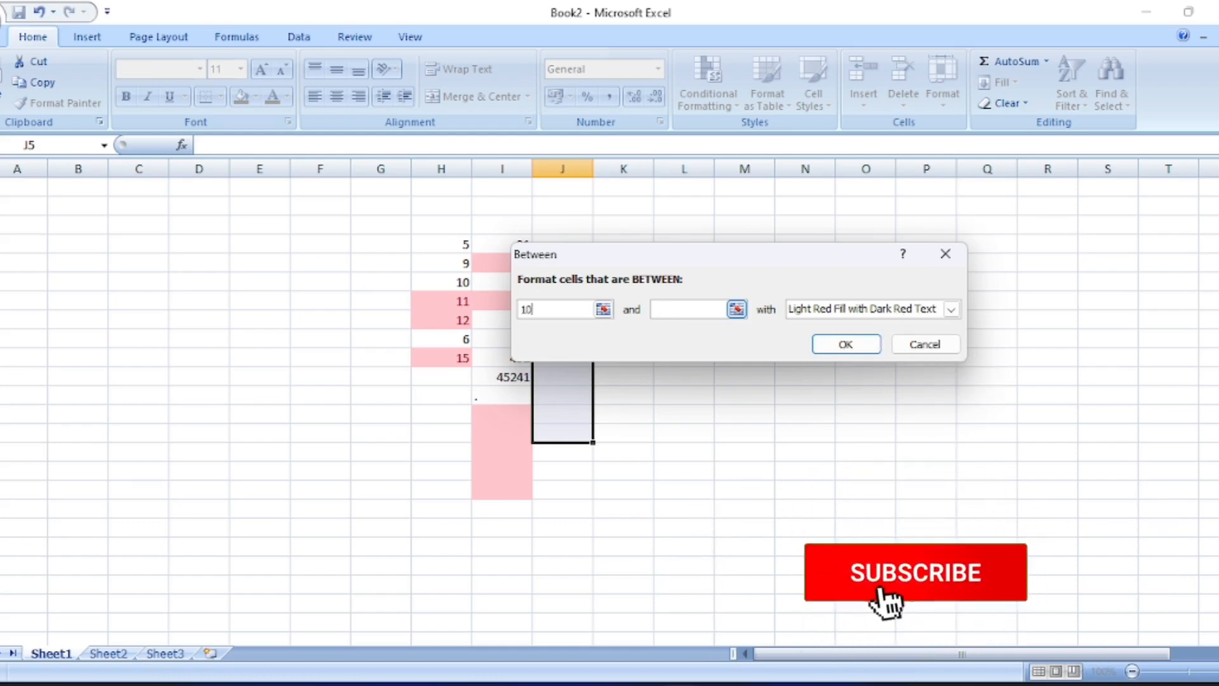
click(691, 314)
text(20)
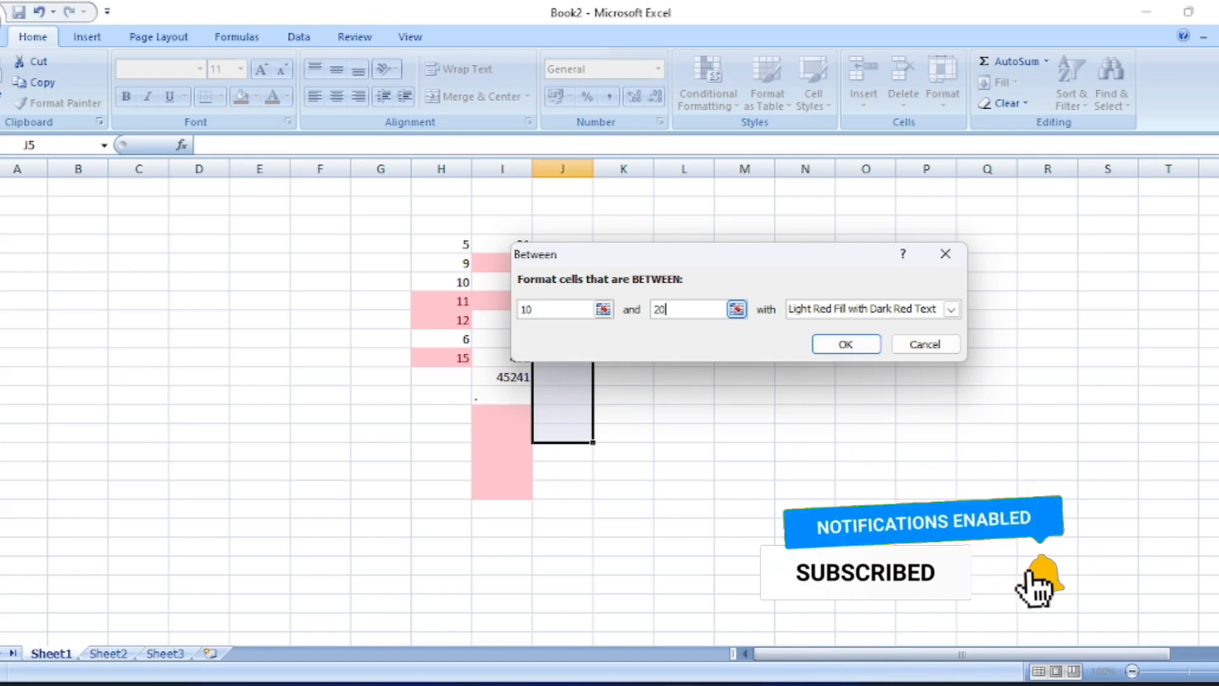
click(623, 395)
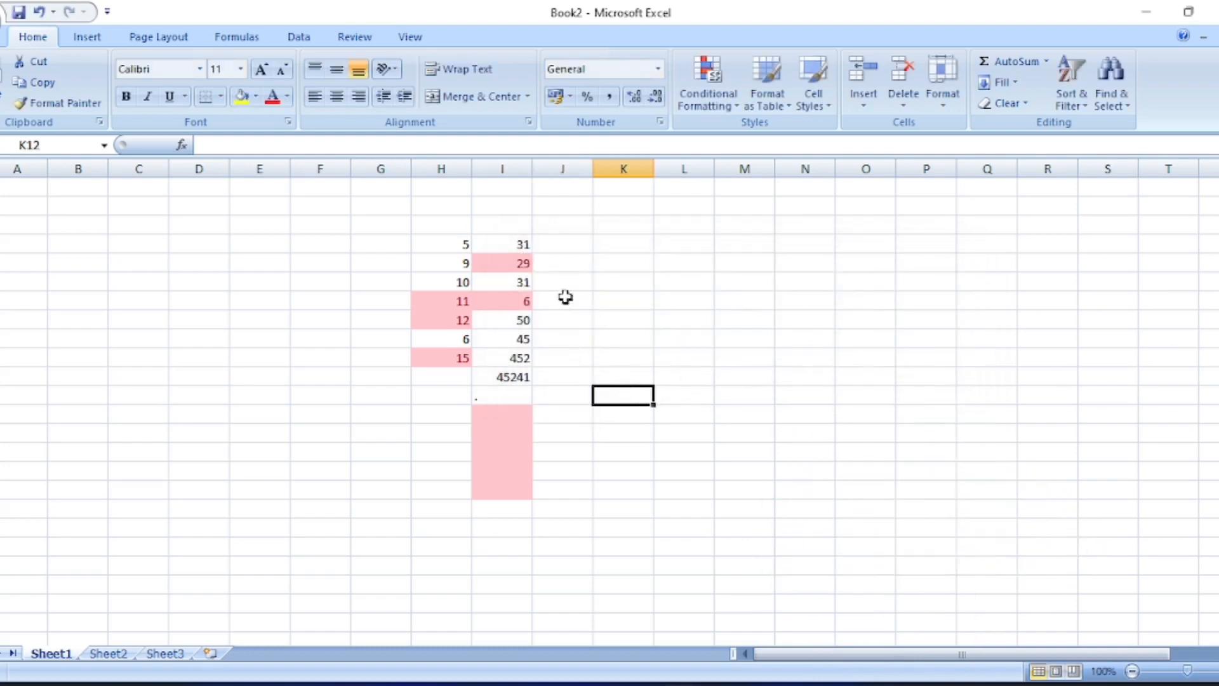
Enter the test values 11, 9, 21, 18 and 48 down cells J5 to J9
click(552, 262)
text(11)
key(Return)
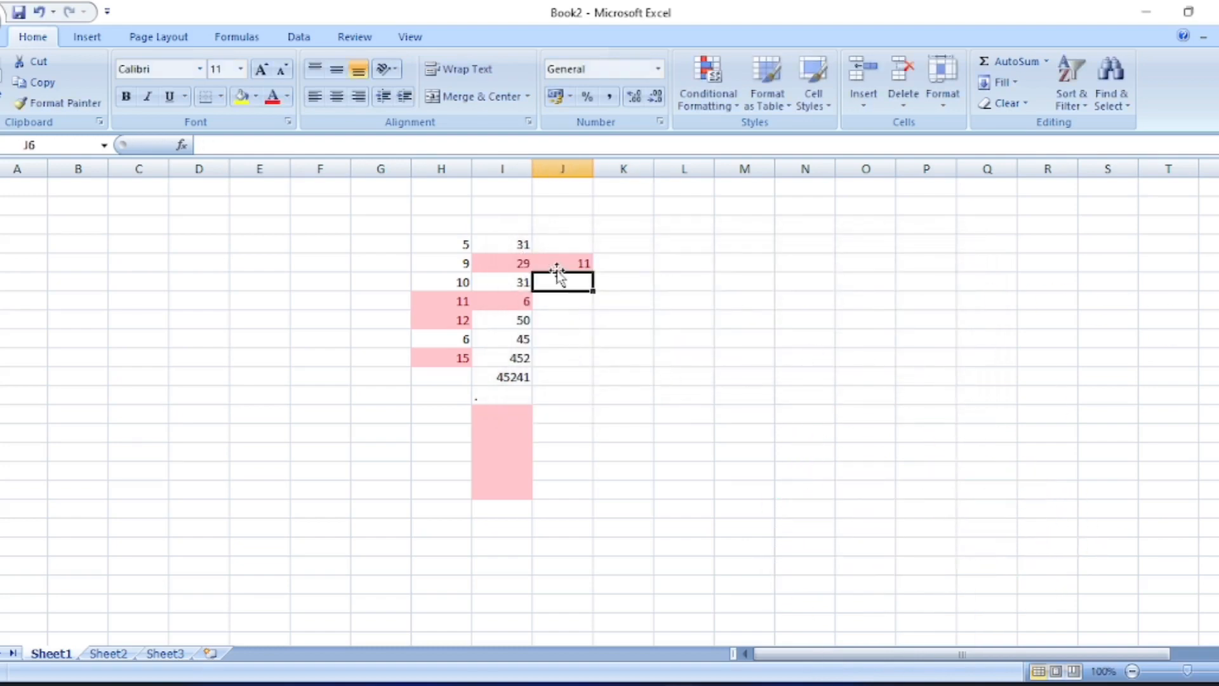
text(9)
key(Return)
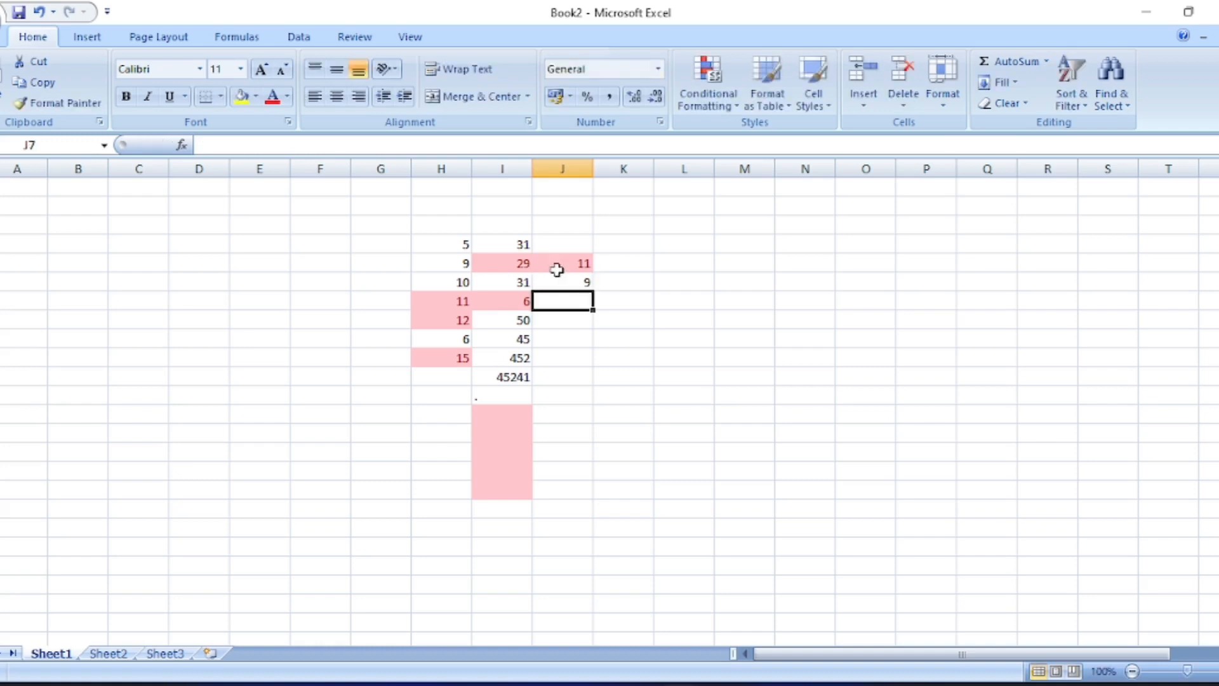
text(21)
key(Return)
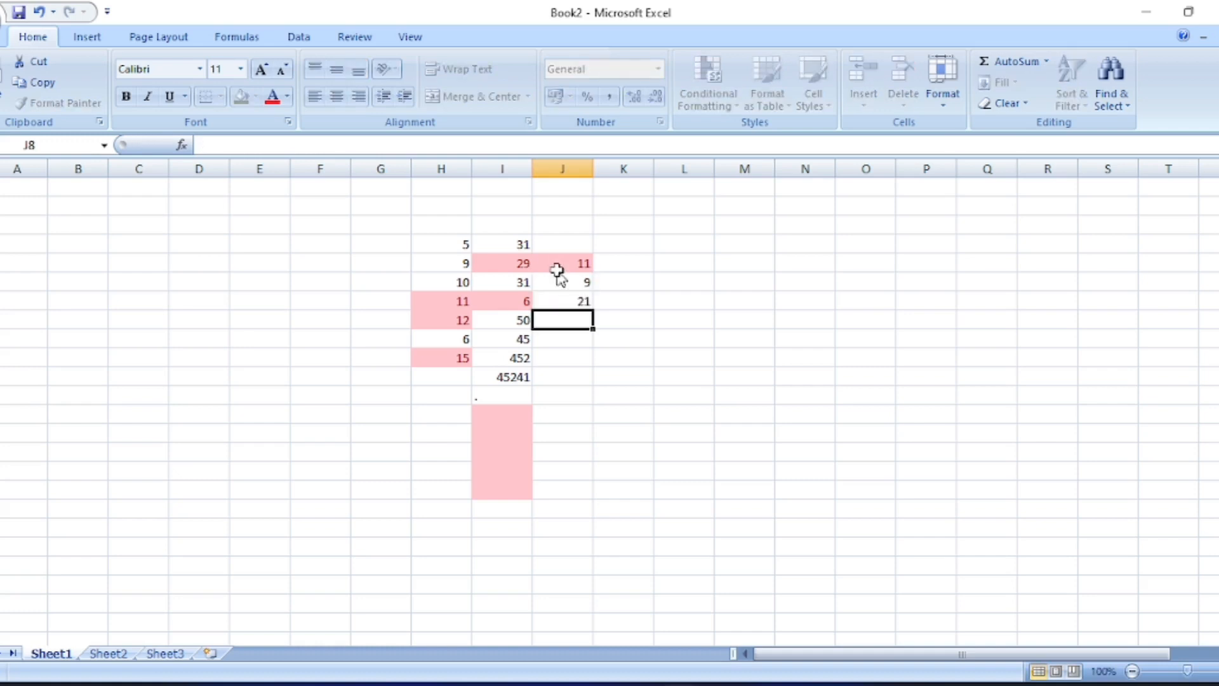
text(18)
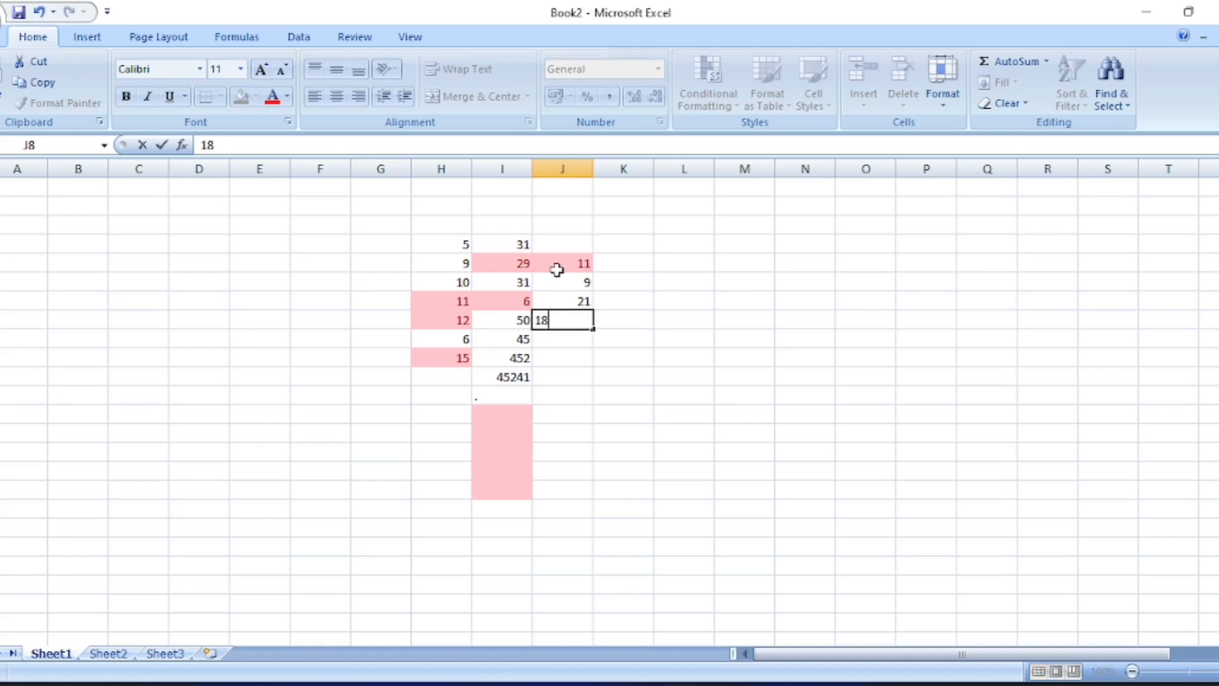
key(Return)
text(48)
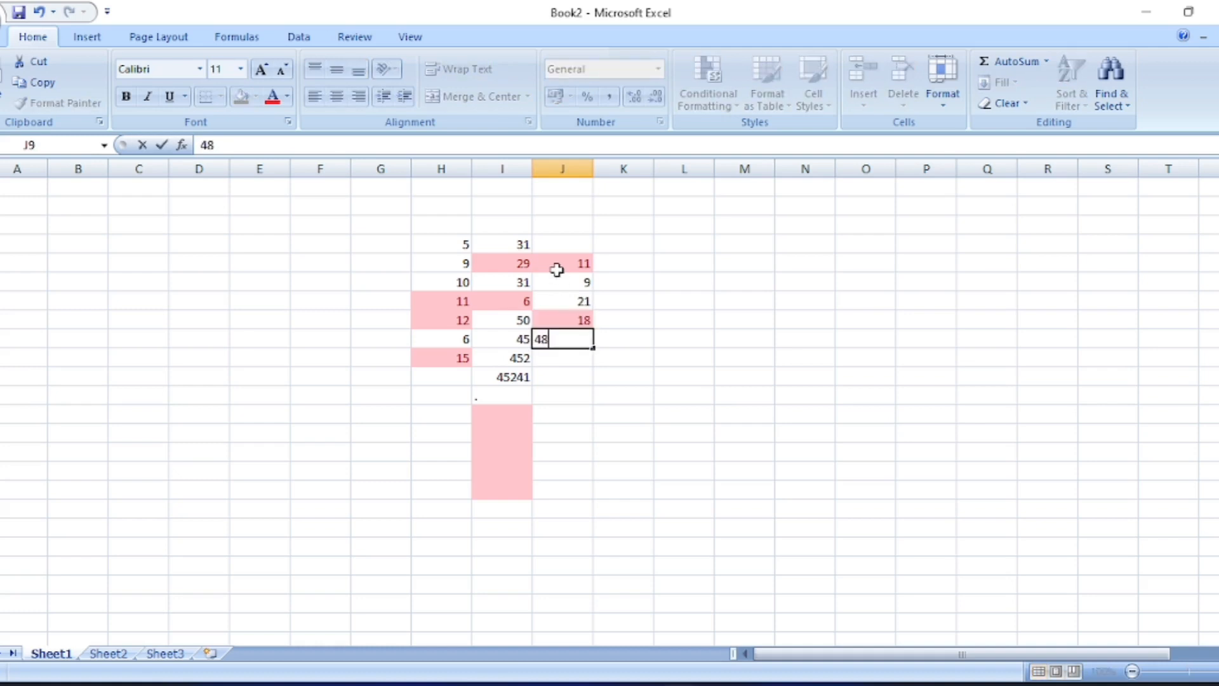
key(Return)
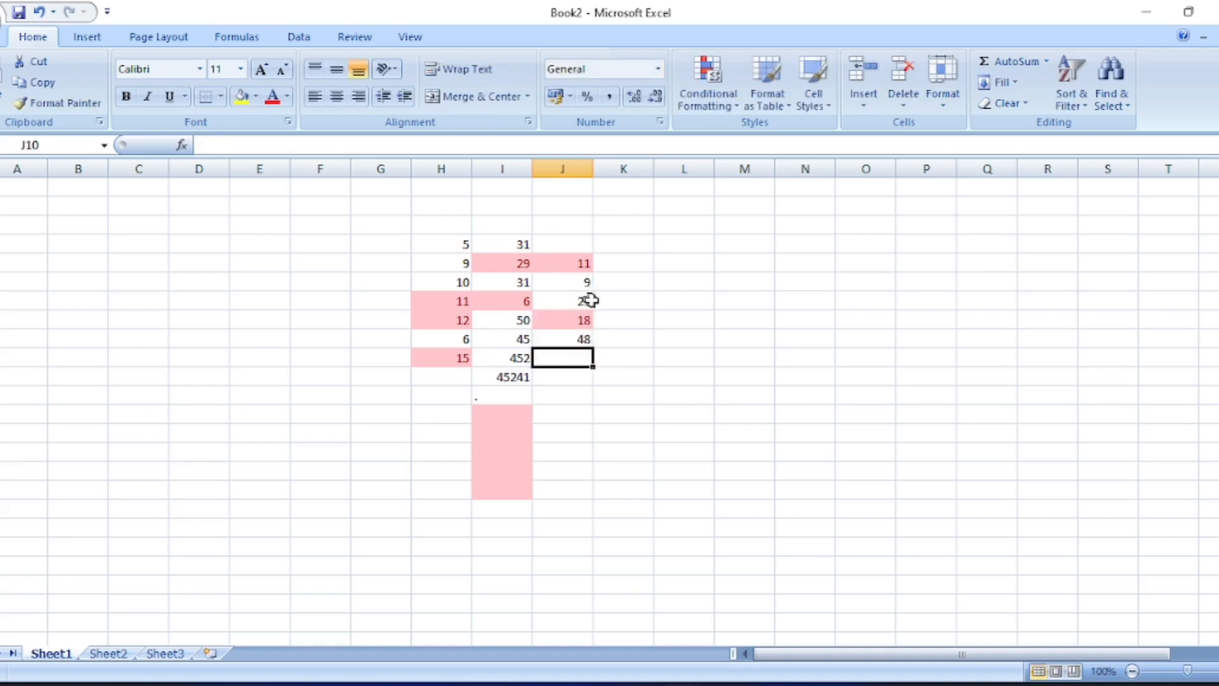
Add an Equal To 20 conditional formatting rule with Light Red Fill with Dark Red Text to cells K4:K14
click(611, 262)
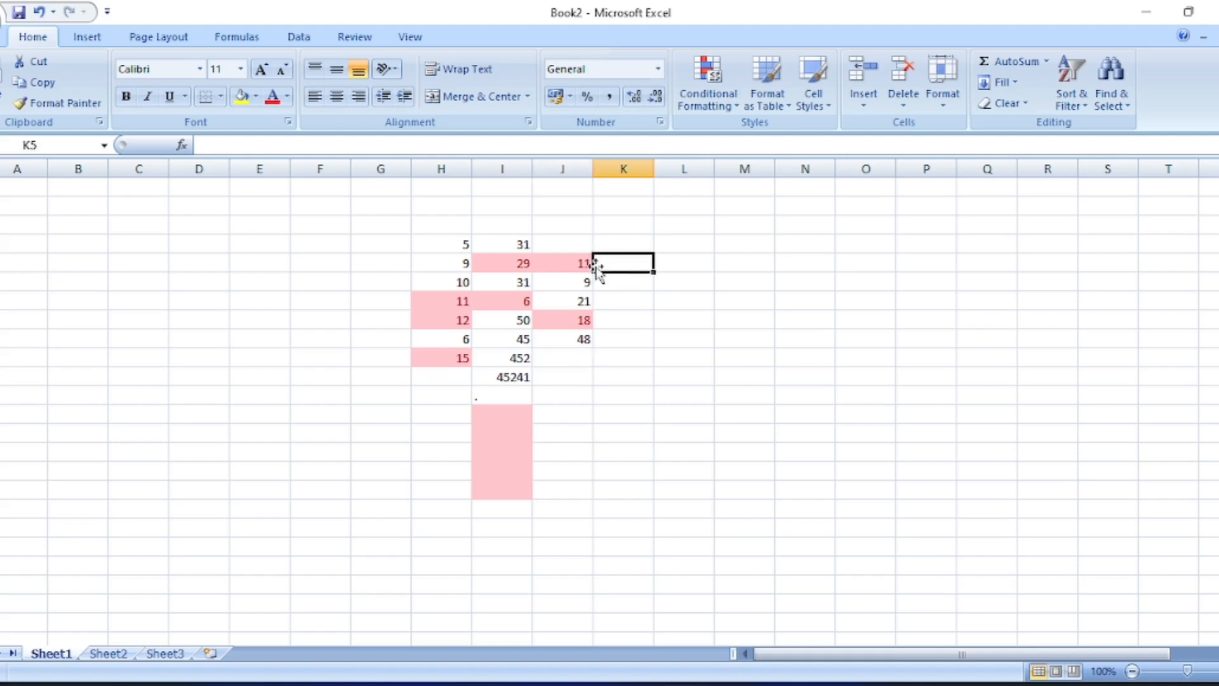
drag(593, 266, 638, 435)
click(719, 105)
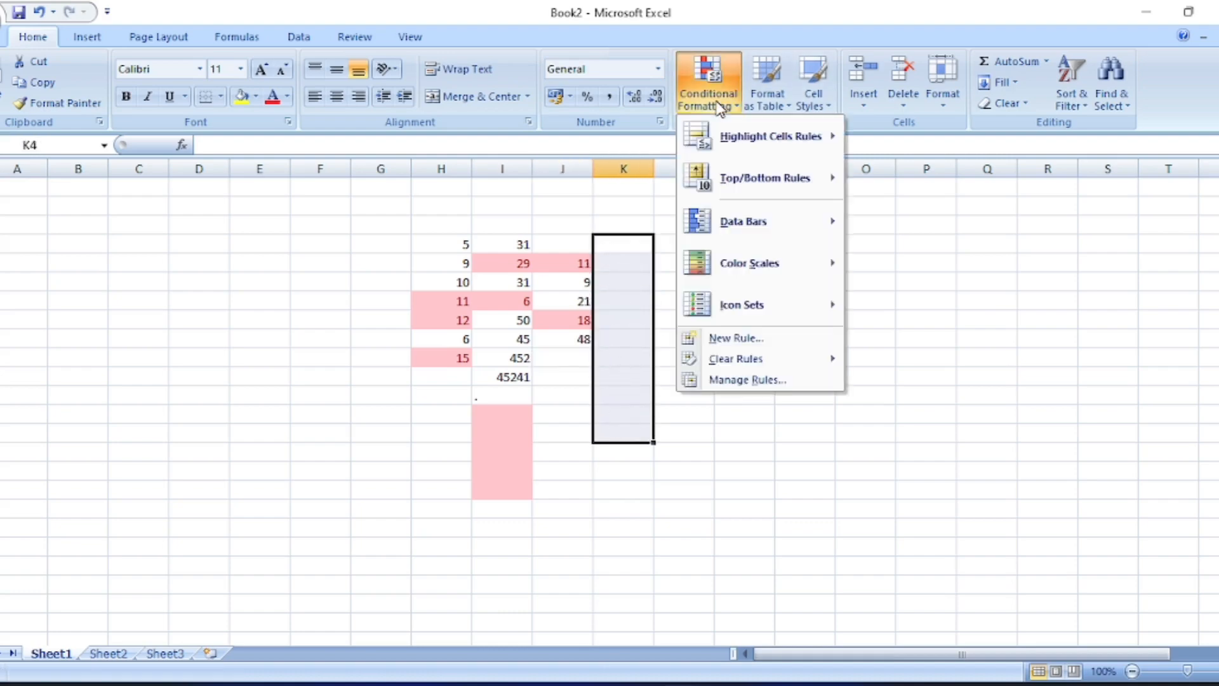
mouse_move(753, 144)
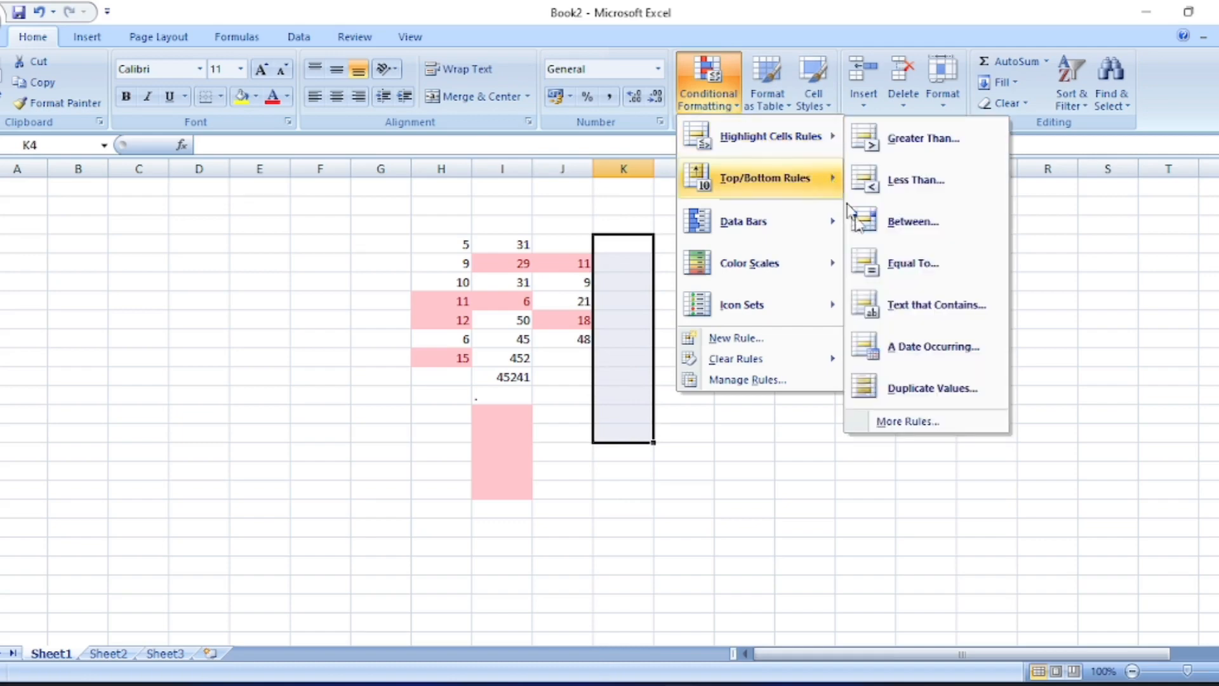
click(918, 266)
text(20)
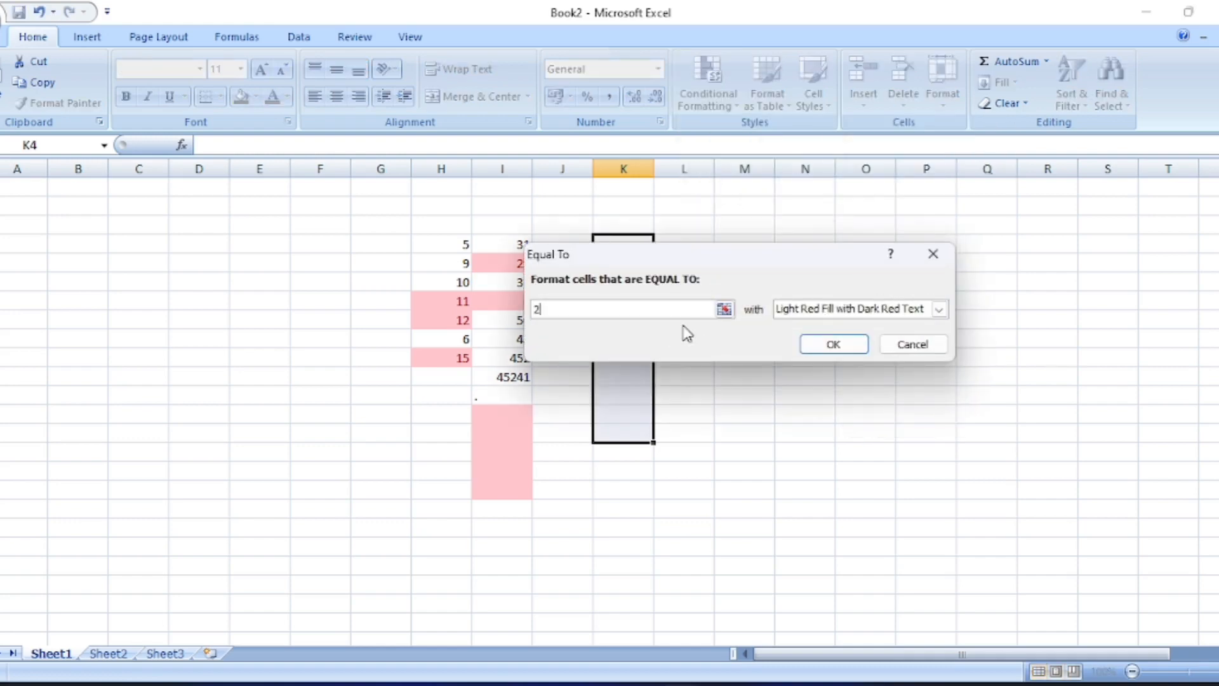
click(834, 344)
Enter the test values 19, 20, 21, 51 and 20 down cells K6 to K10
click(616, 280)
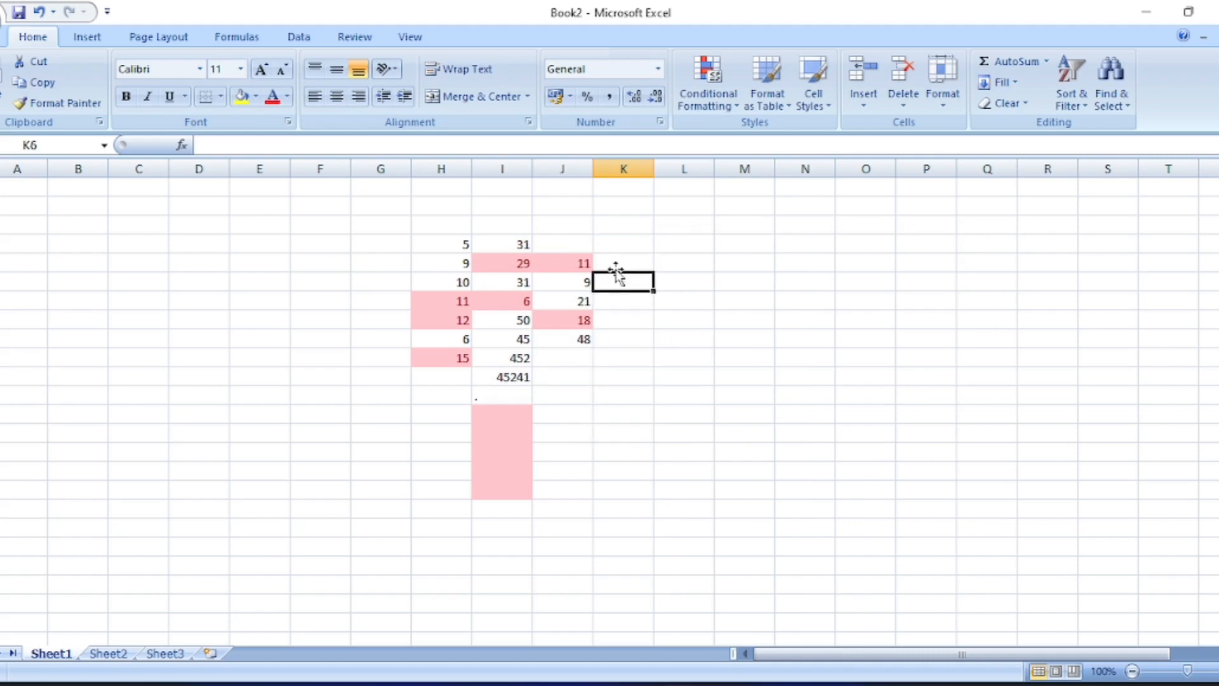
text(19)
key(Return)
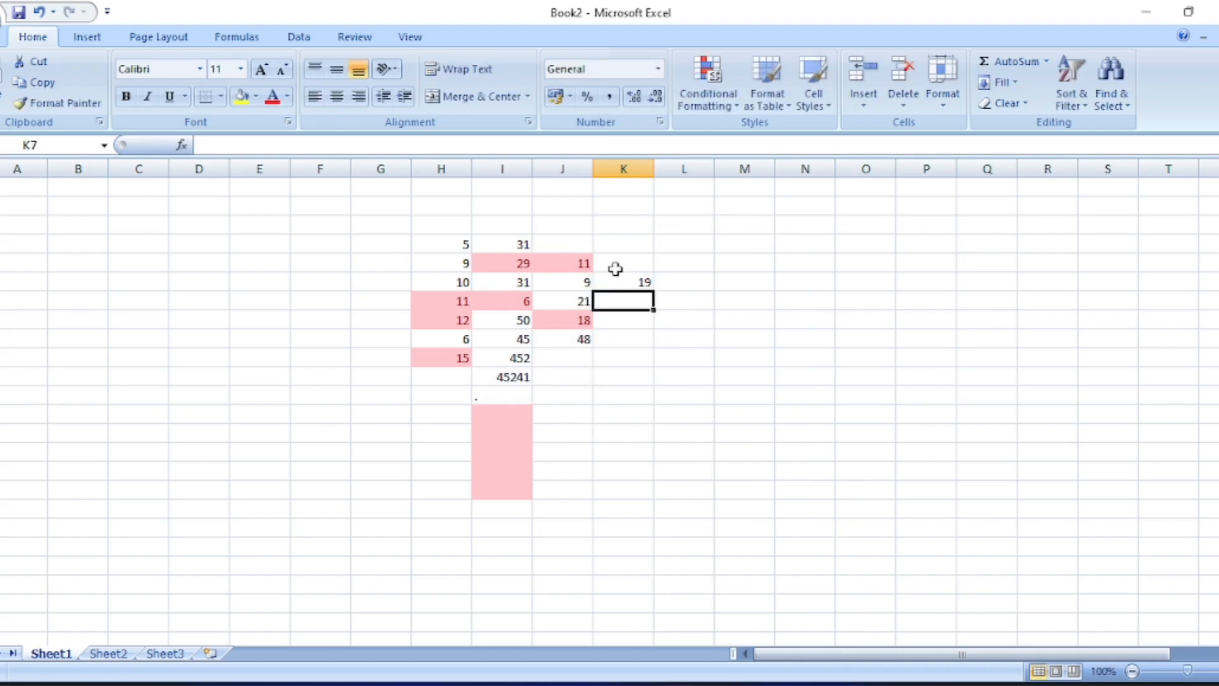
text(20)
key(Return)
text(21)
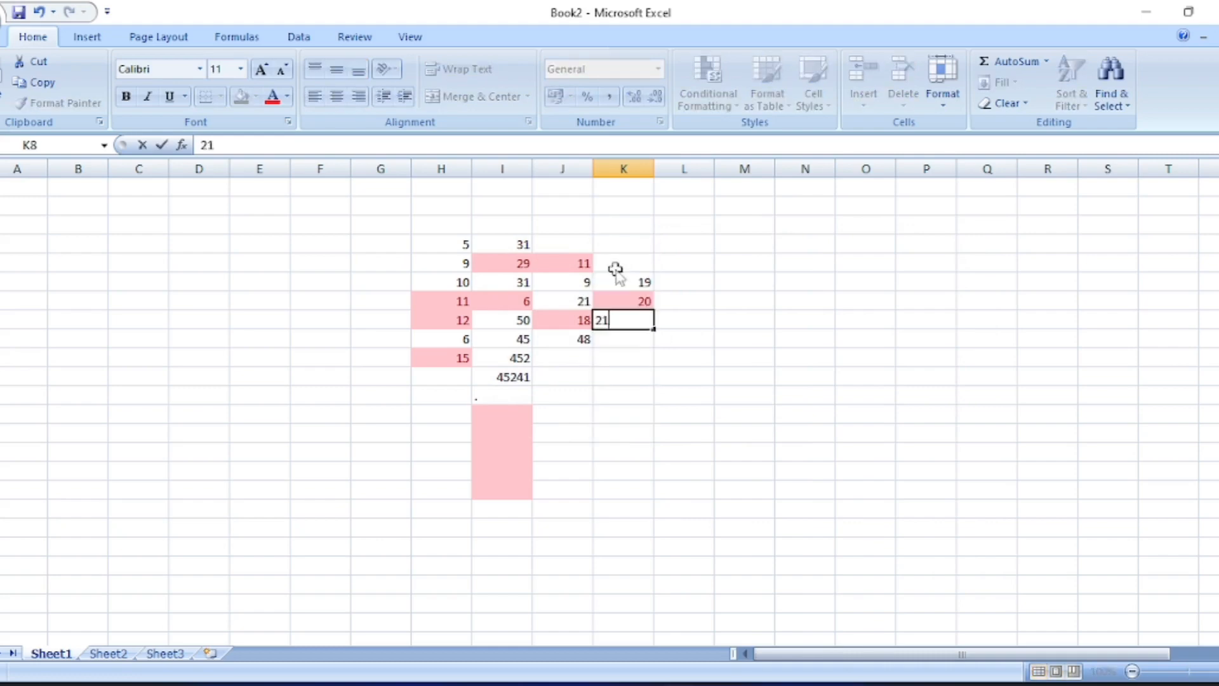
key(Return)
text(51)
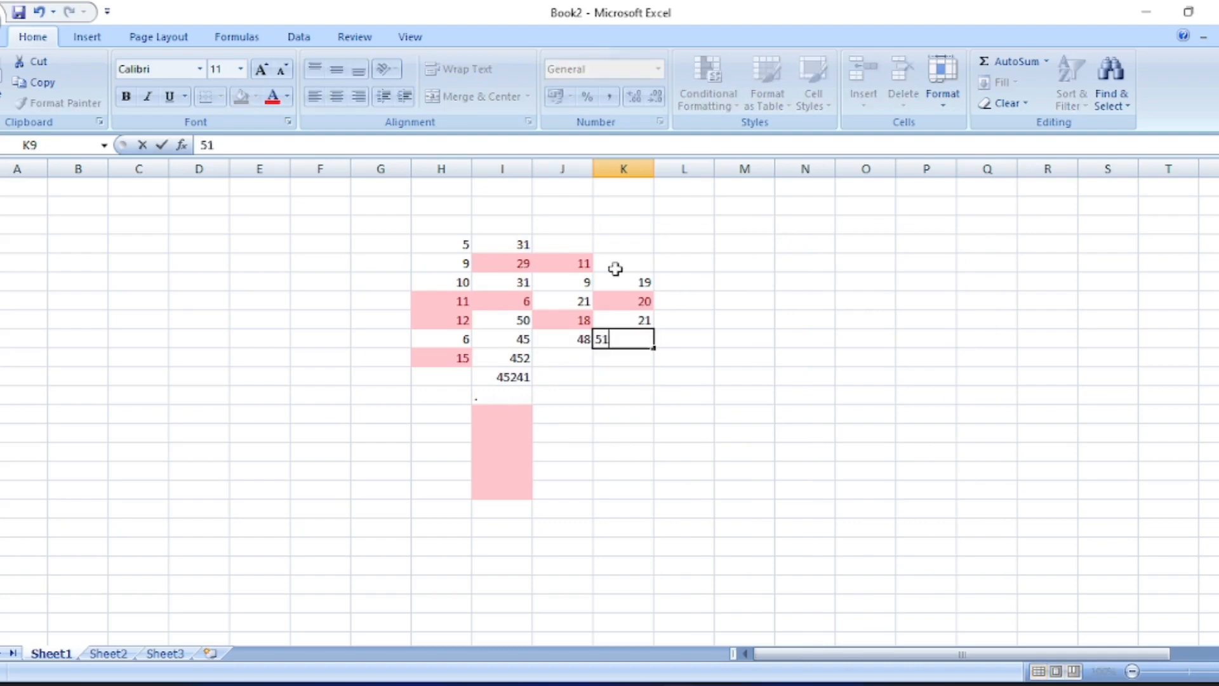
key(Return)
text(20)
key(Return)
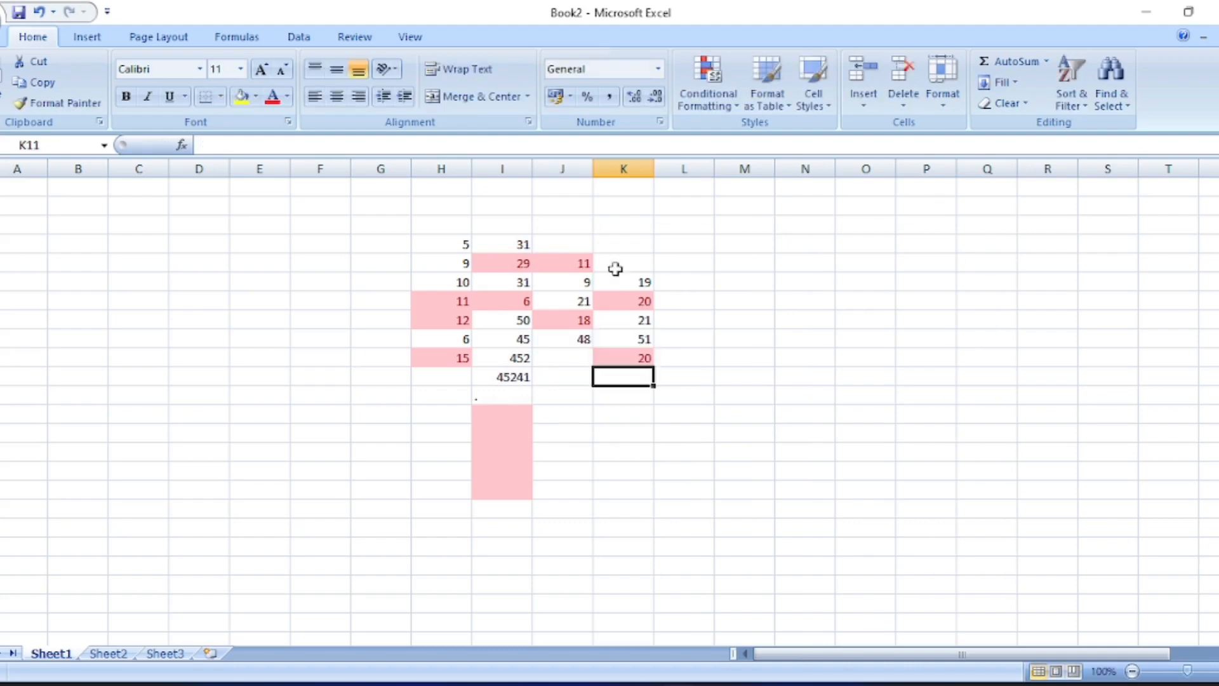
Add a Text That Contains rule for a person's first name, with Light Red Fill with Dark Red Text, to cells L4:L12
click(665, 263)
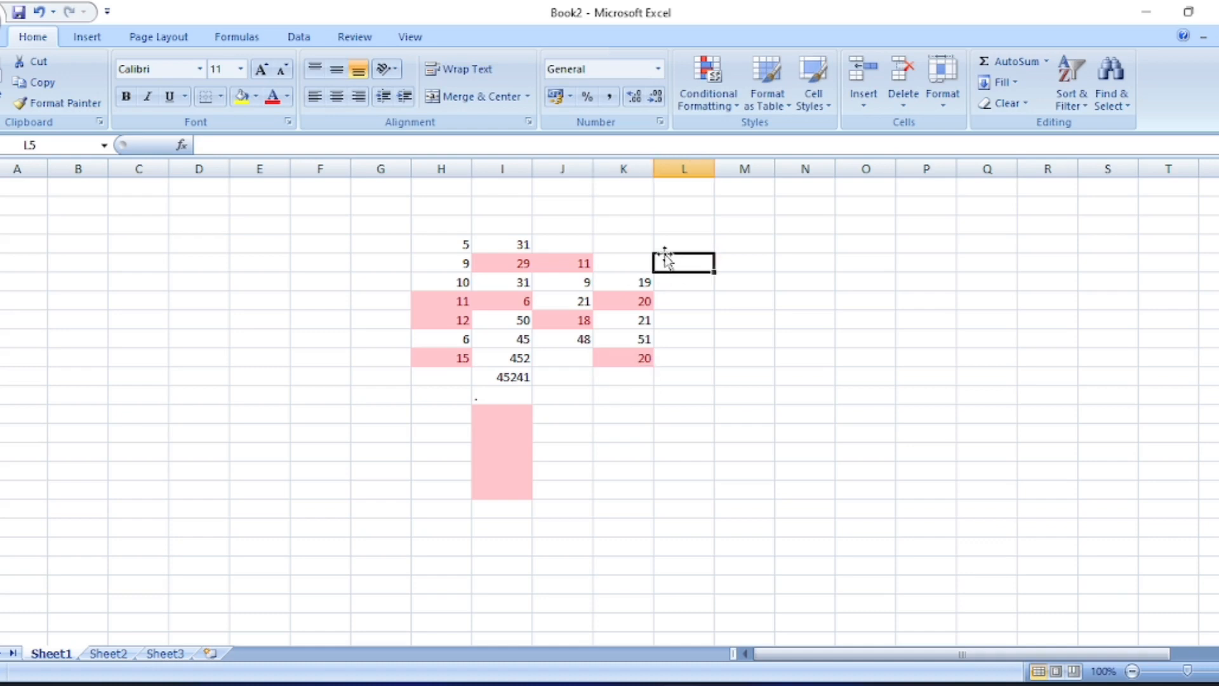
drag(655, 241, 702, 397)
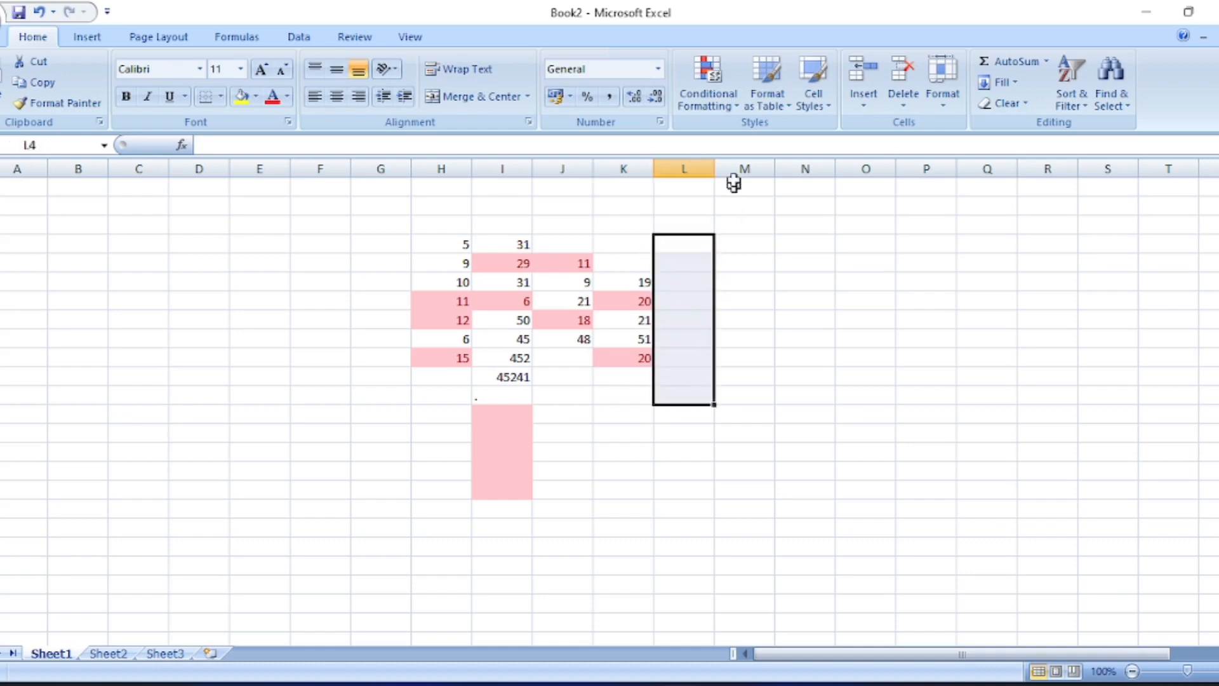
click(718, 106)
mouse_move(774, 136)
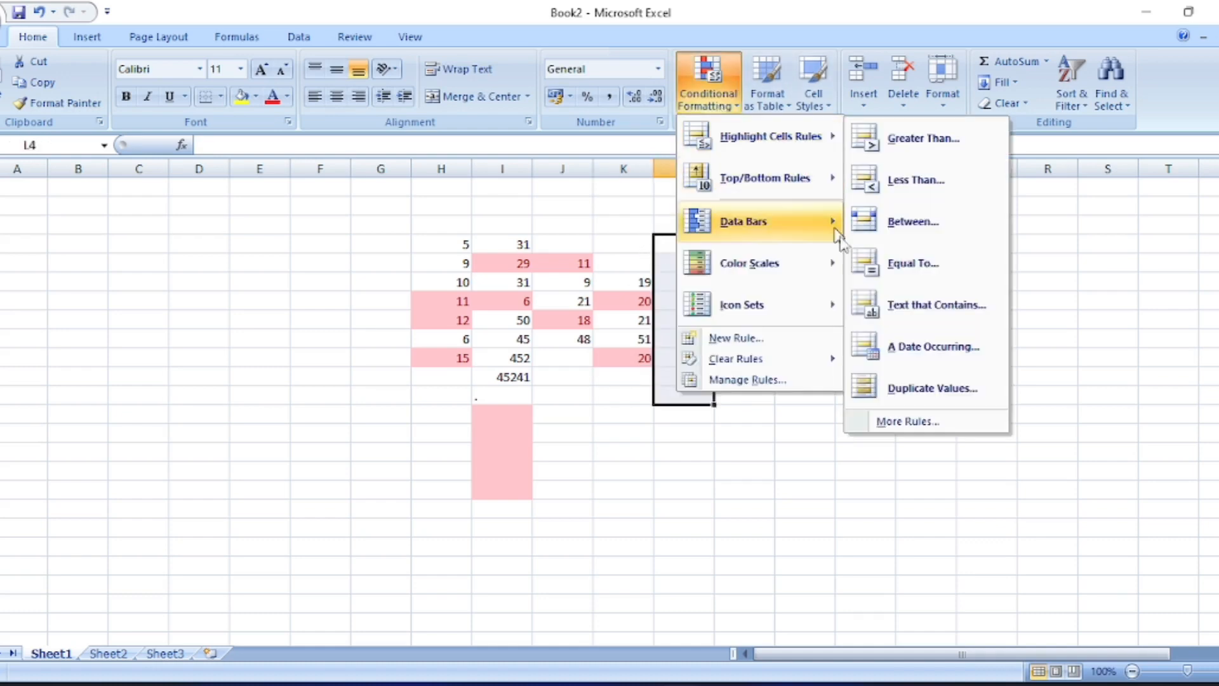
click(926, 313)
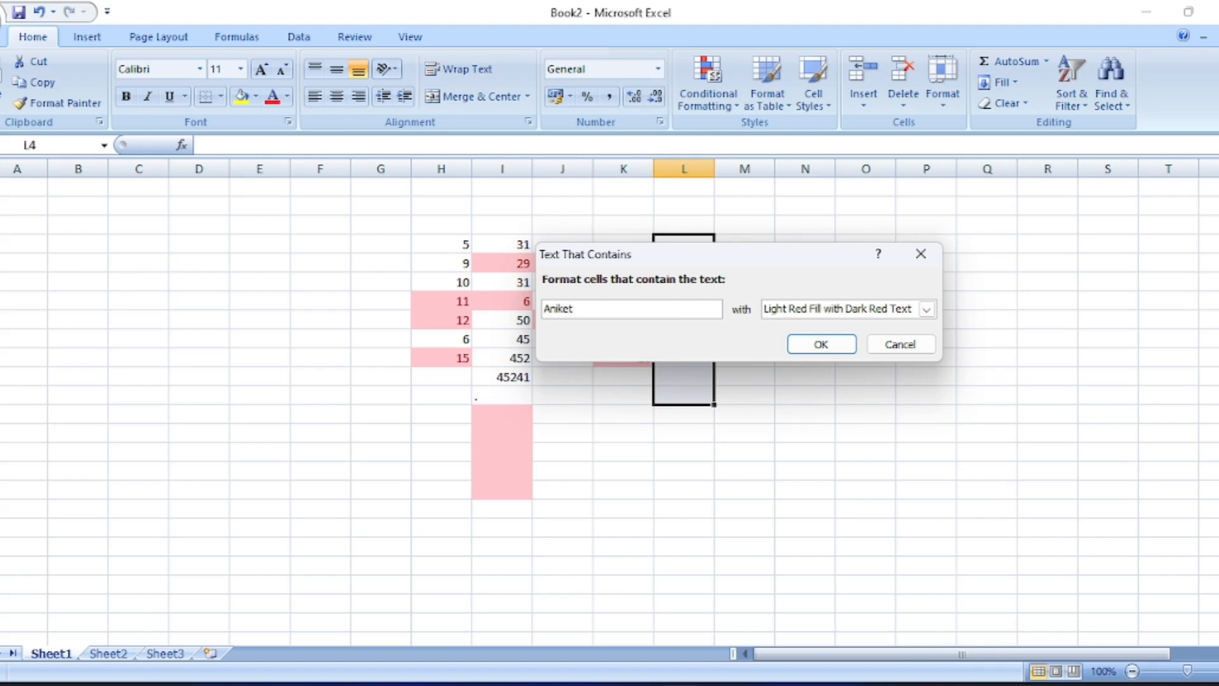
click(805, 346)
Enter the first name used in the text rule in L5 and L8, and two different names in L6 and L7
click(683, 264)
text(a)
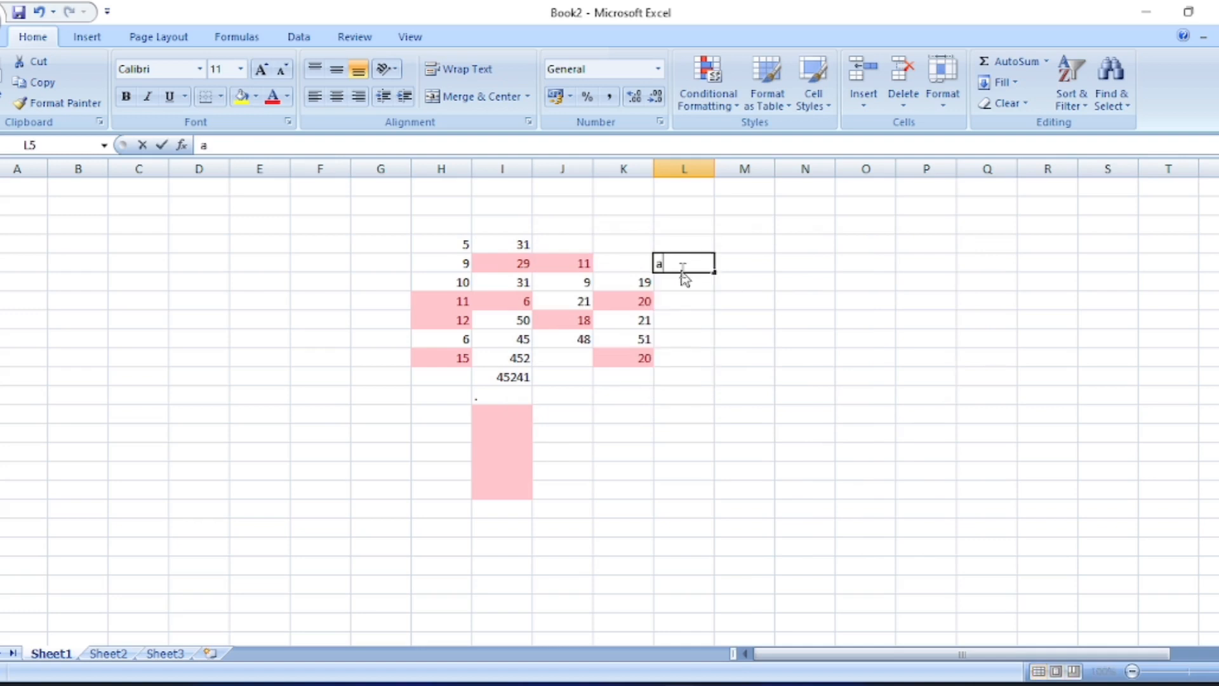
text(niket)
key(Return)
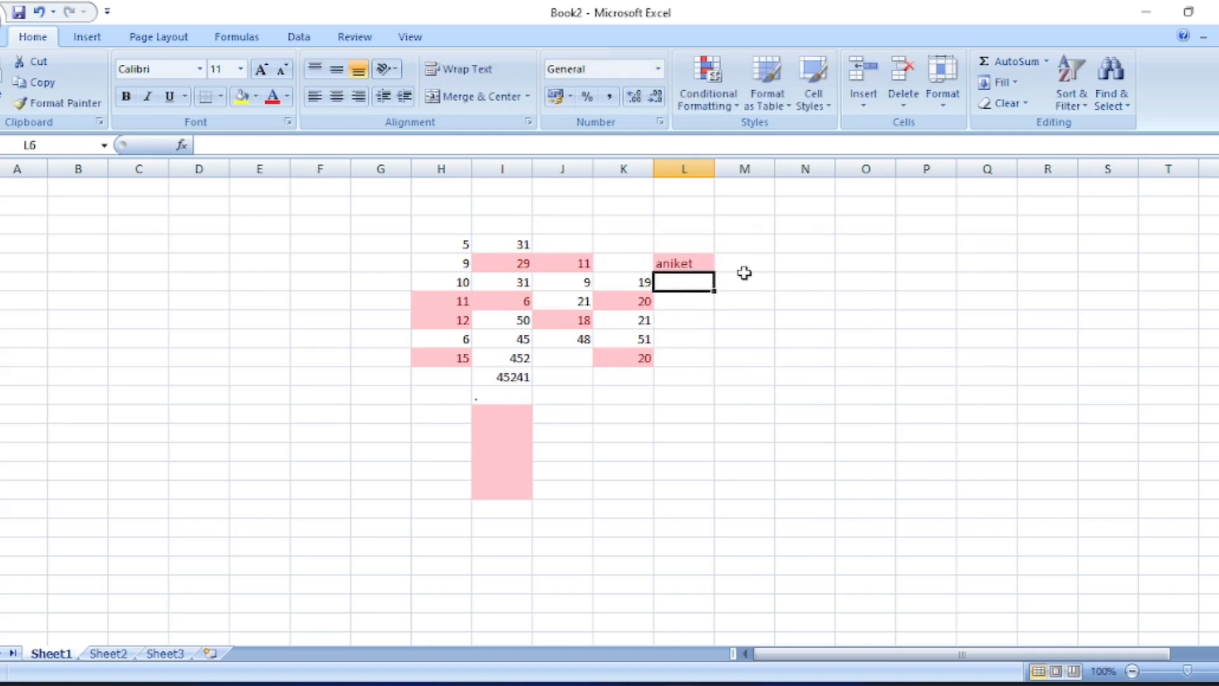
text(halchal)
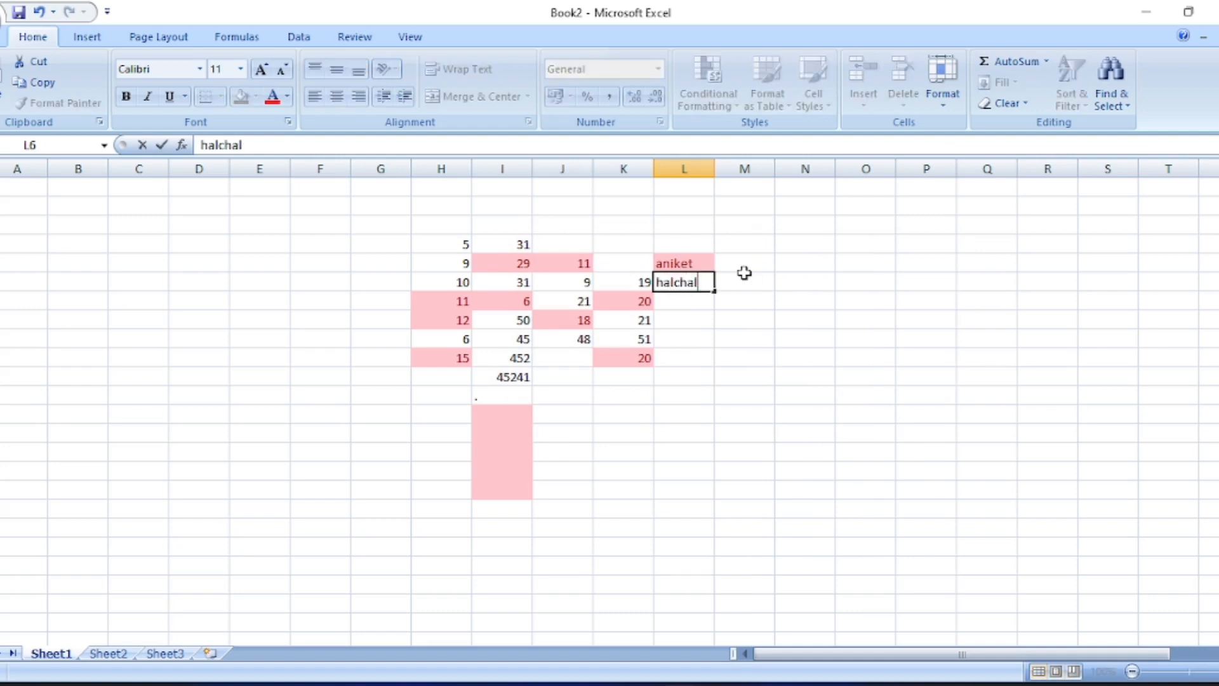
key(Return)
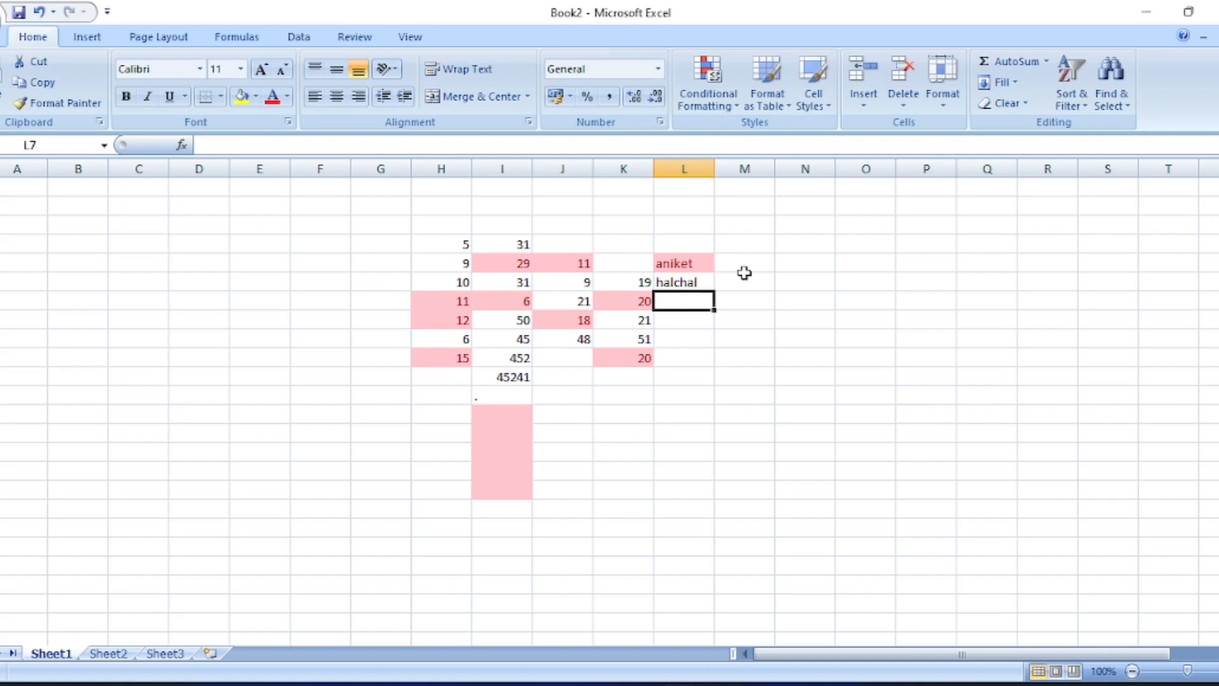
text(ne)
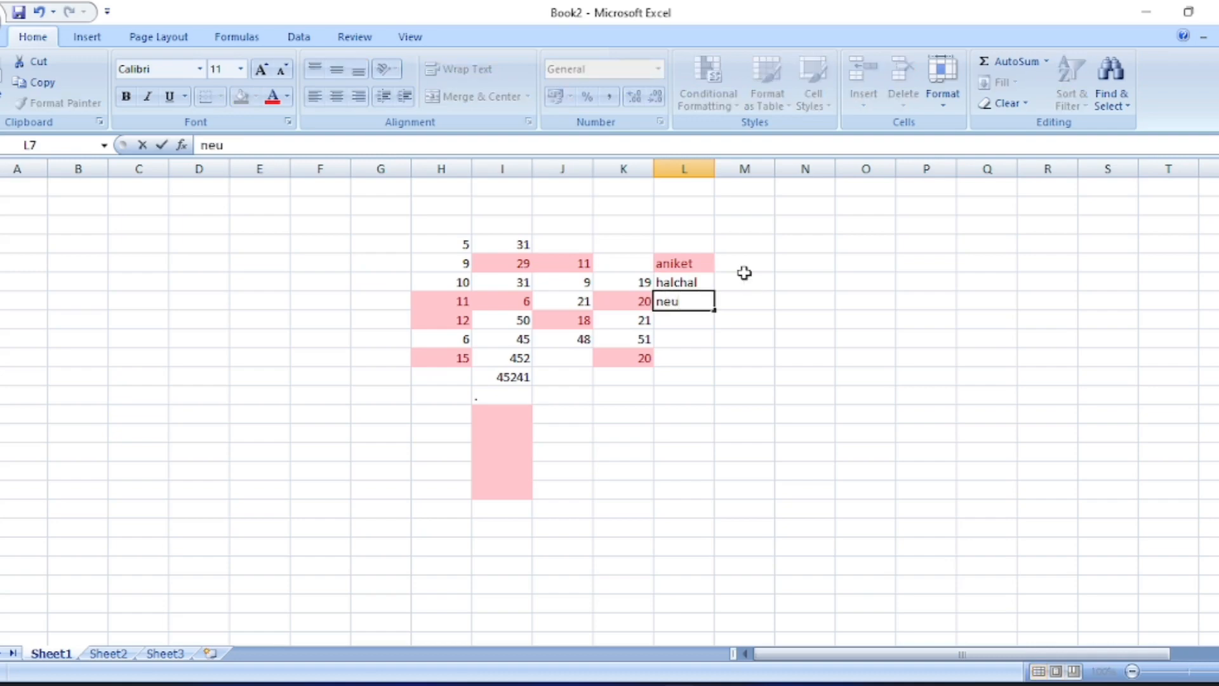
text(tu)
key(Return)
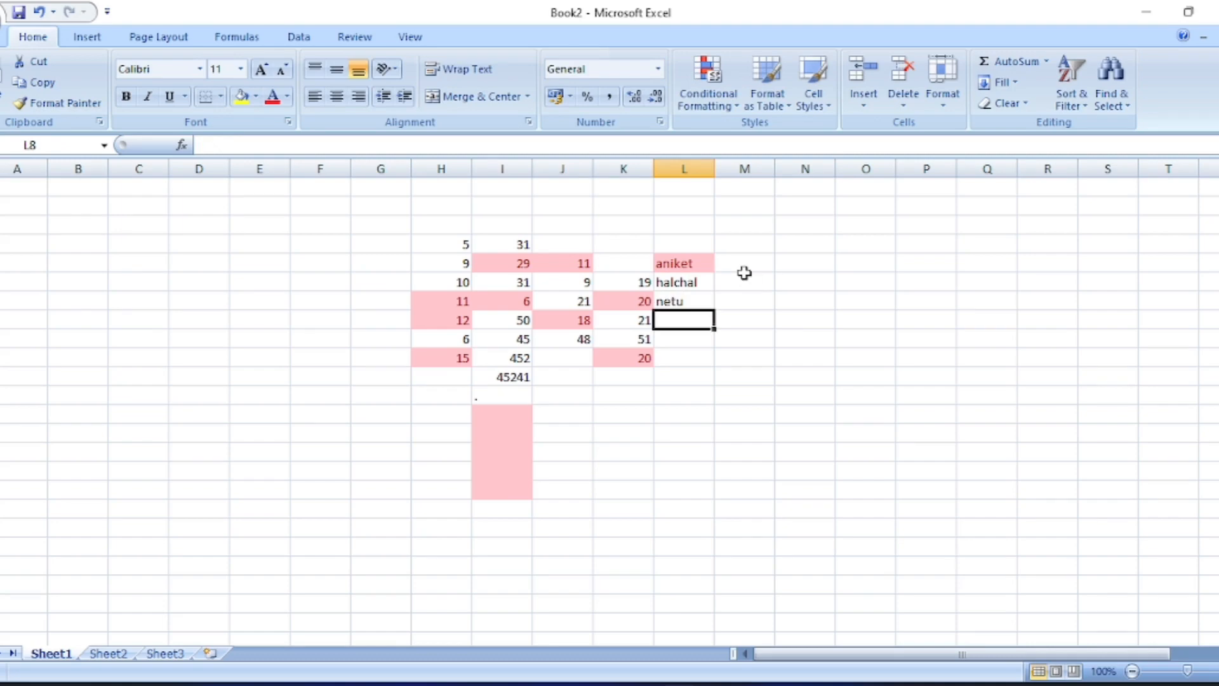
text(aniket)
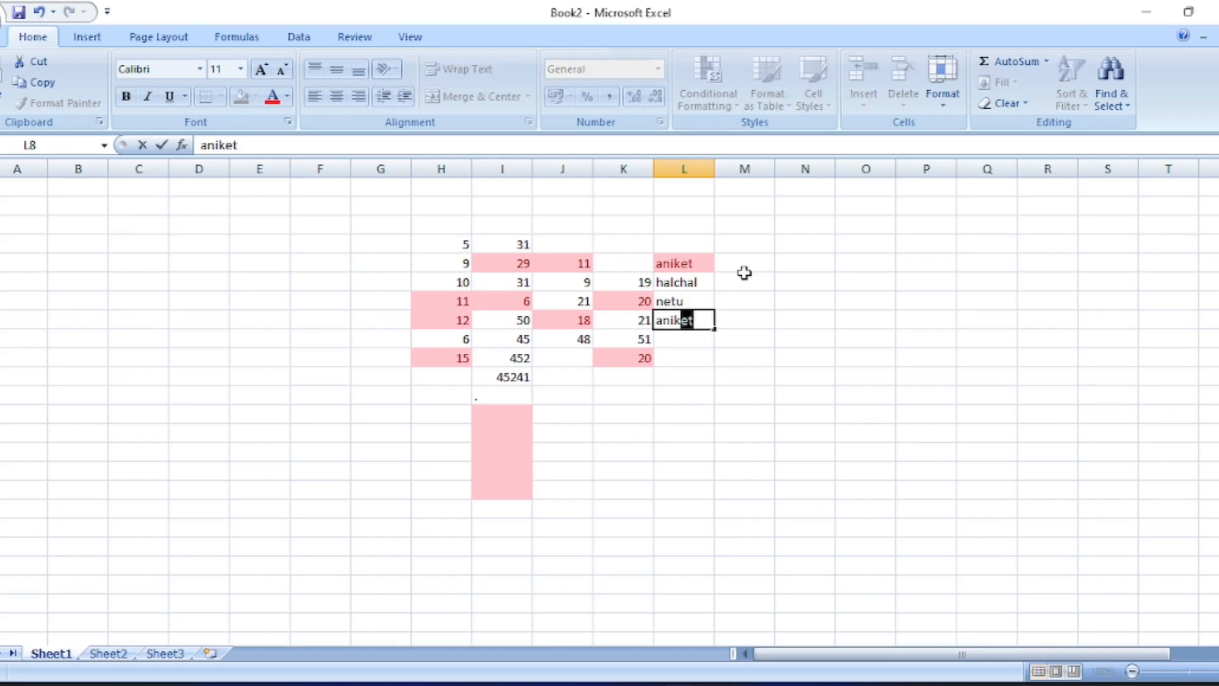
key(Return)
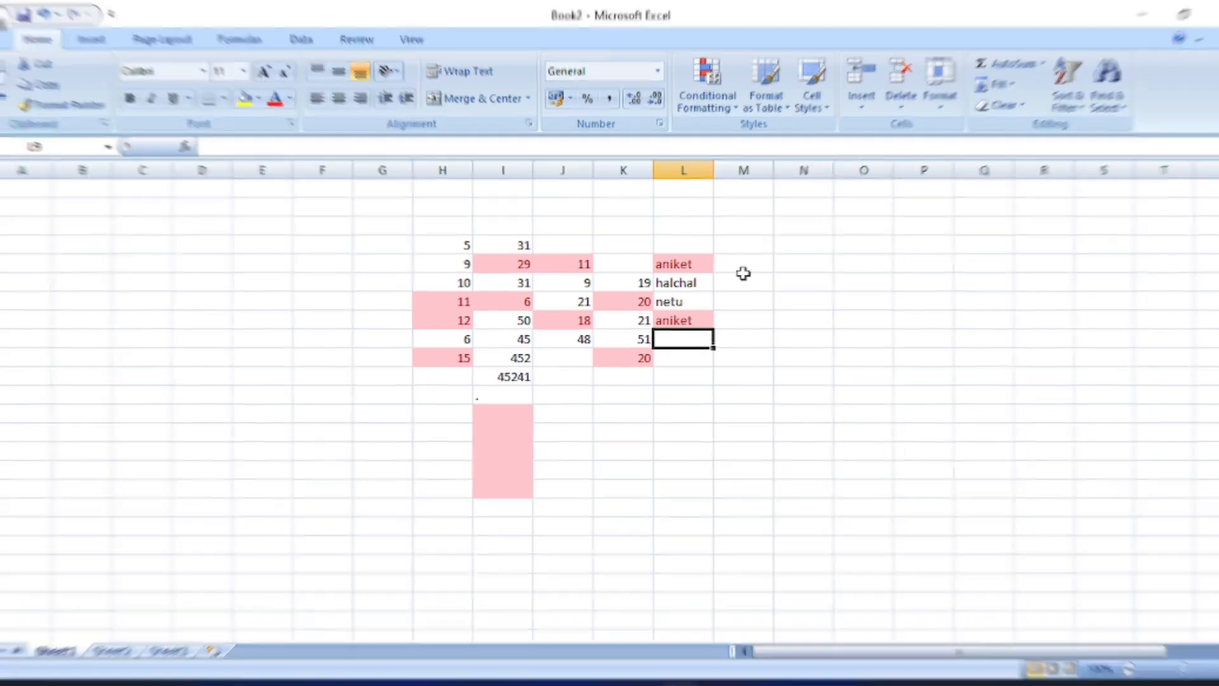
Add a Duplicate Values conditional formatting rule with Light Red Fill with Dark Red Text to cells D4:D16
drag(199, 244, 198, 472)
click(722, 107)
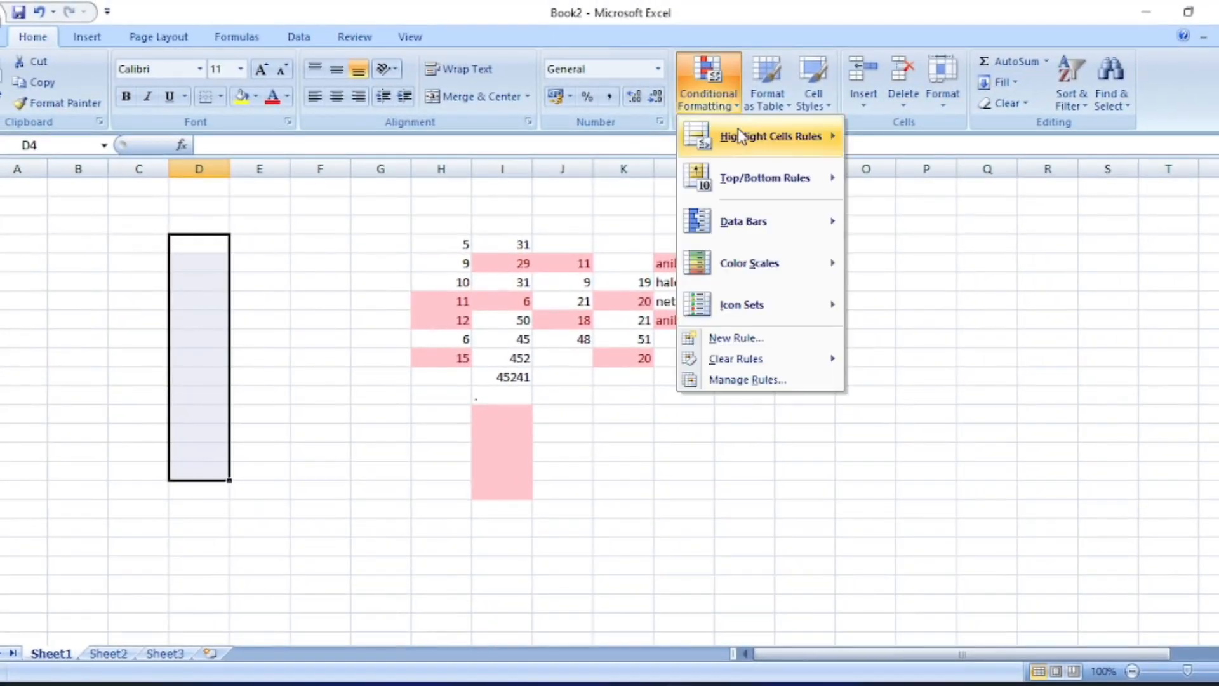
mouse_move(740, 134)
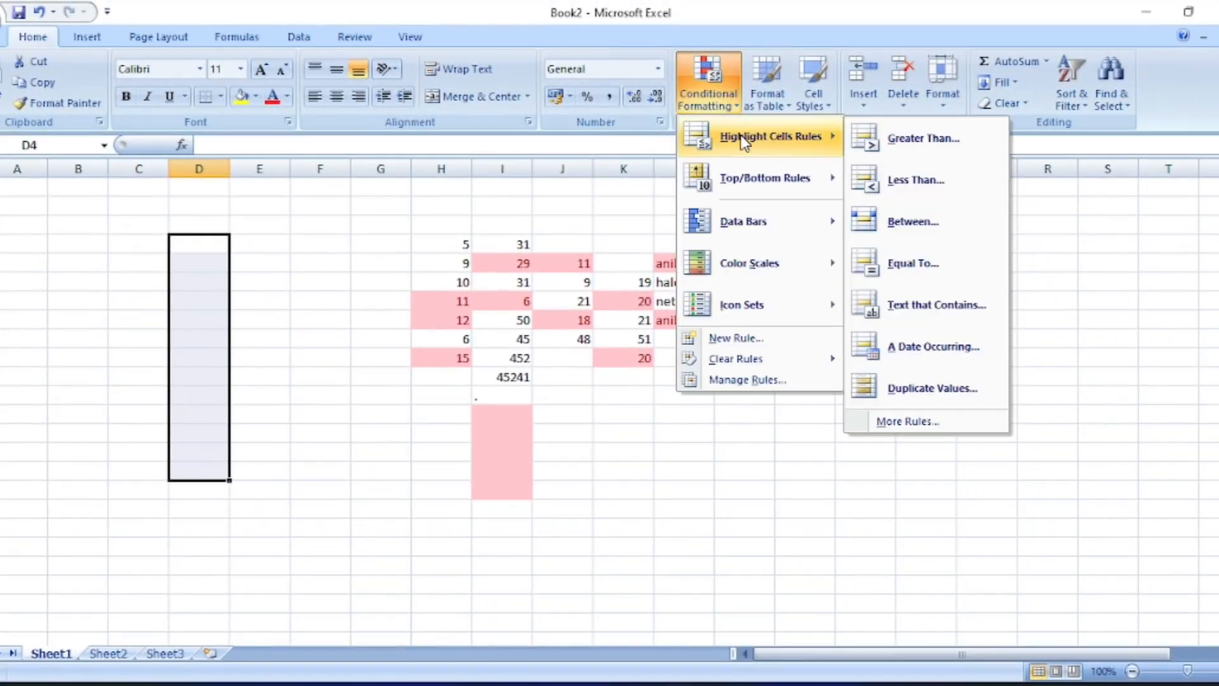
click(938, 389)
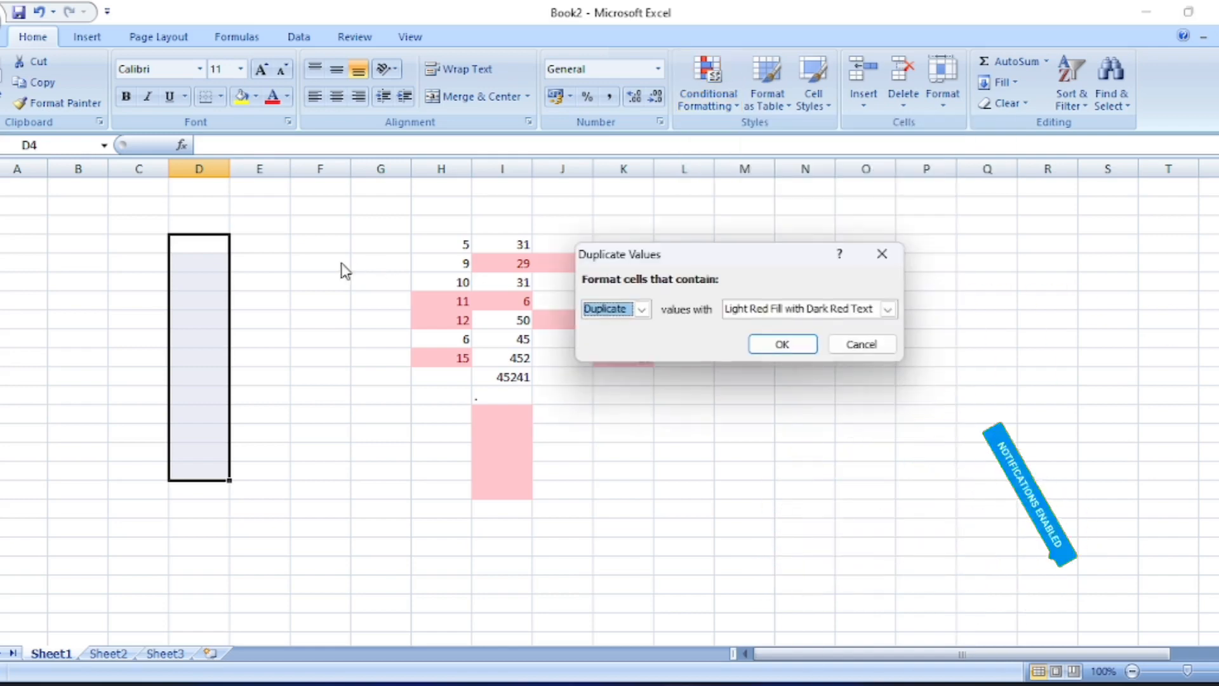
click(781, 343)
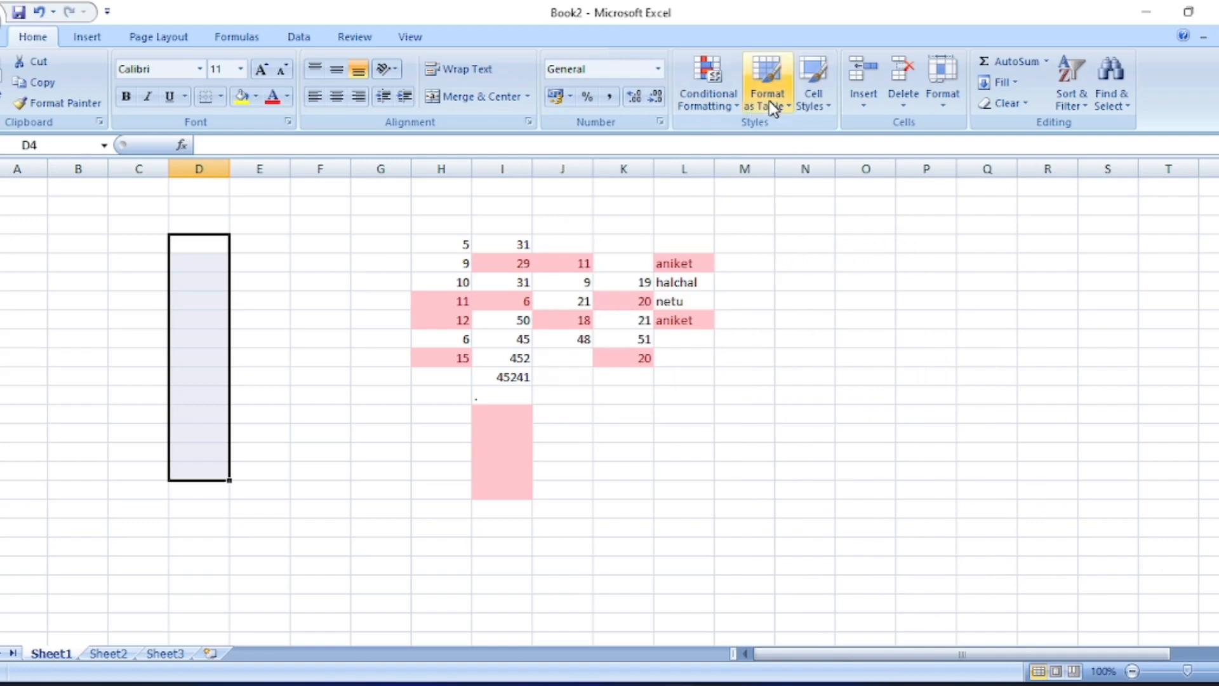
Apply the Duplicate Values rule to D4:D16 once more, keeping the Duplicate option and the same red format
click(712, 103)
mouse_move(766, 153)
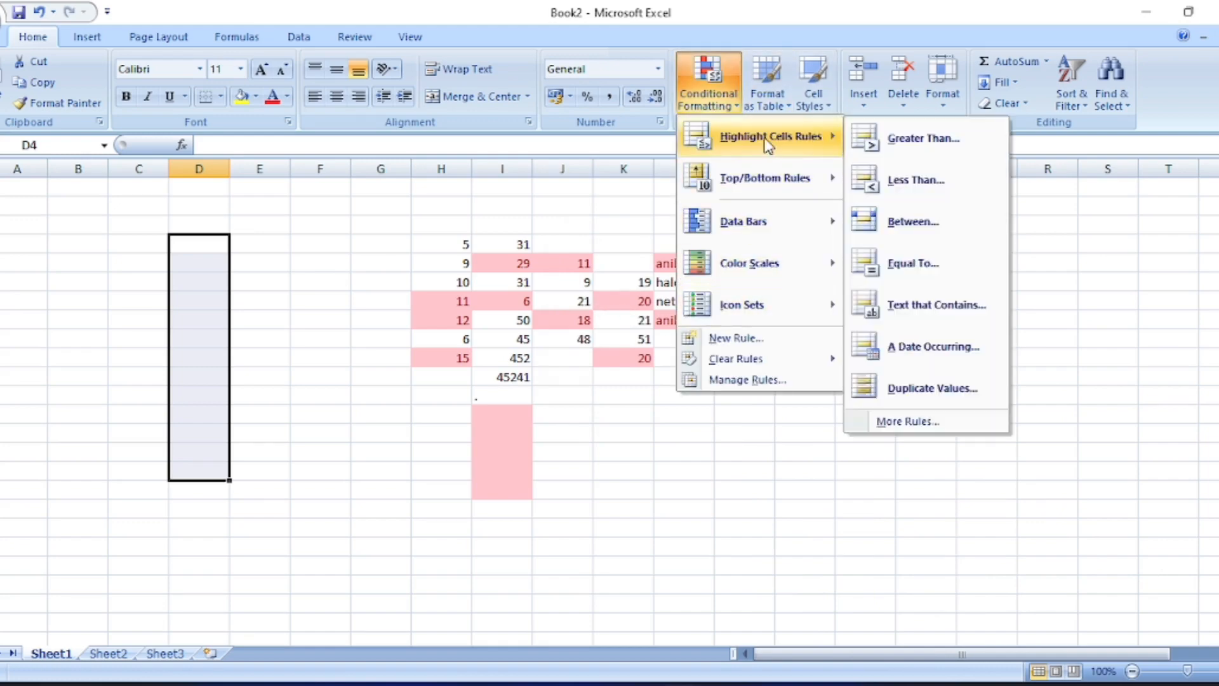
click(866, 387)
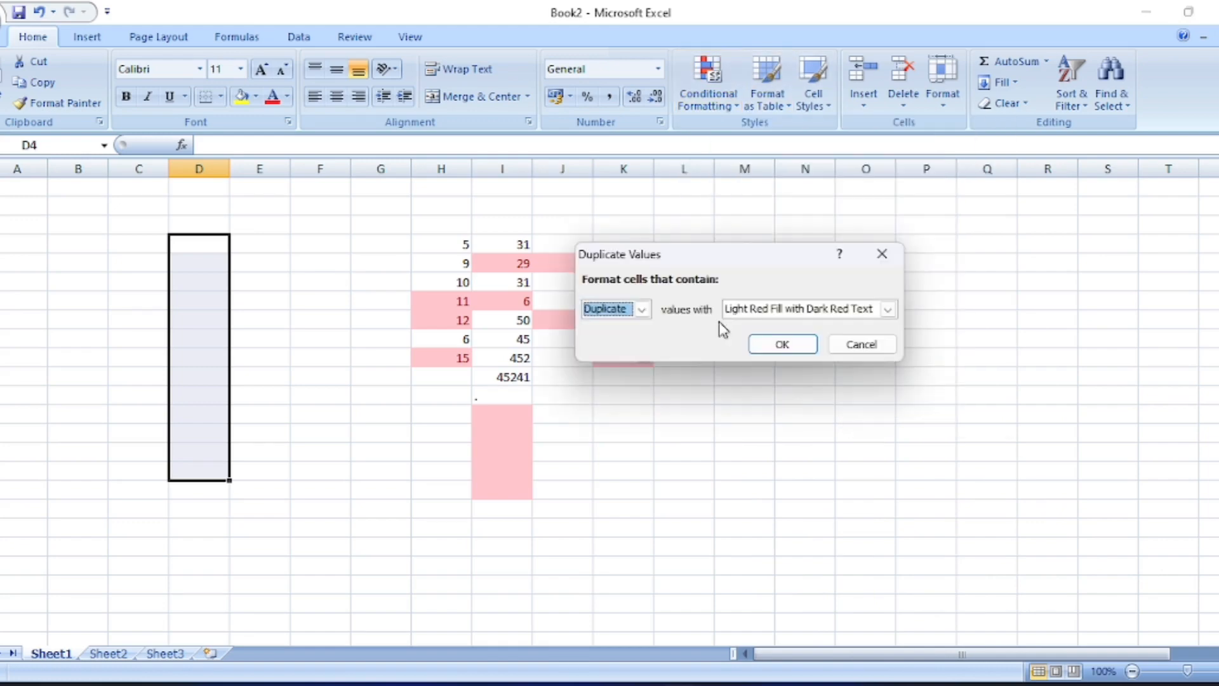
click(641, 310)
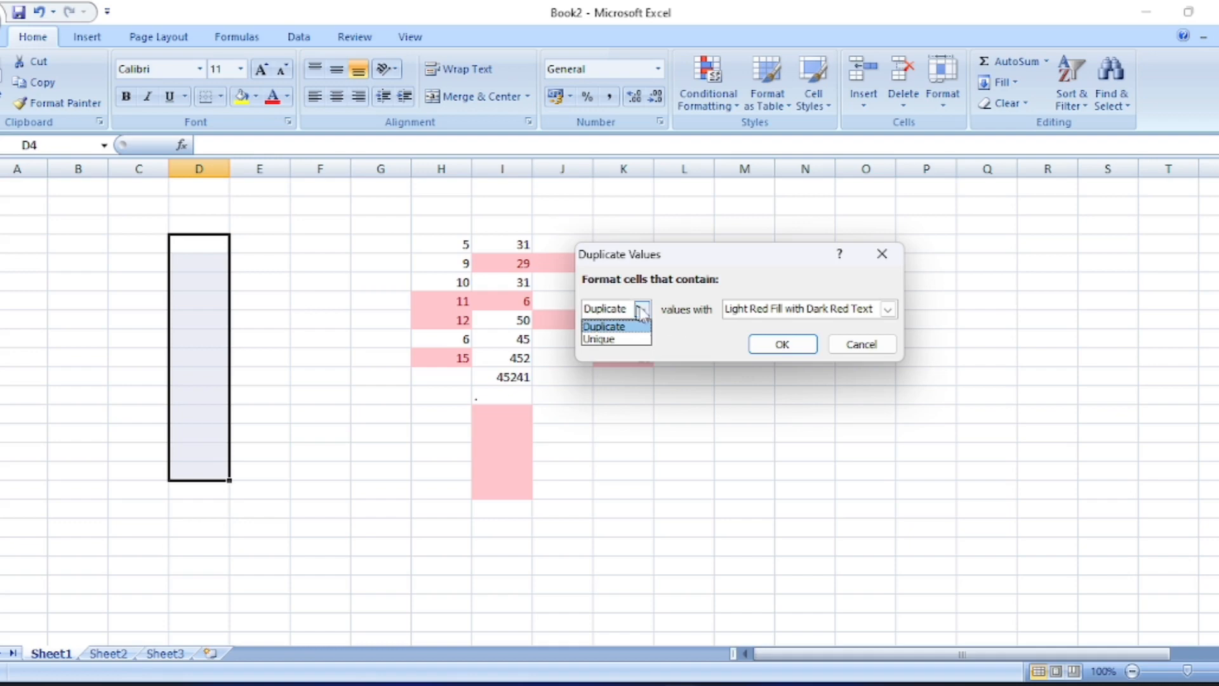
click(775, 344)
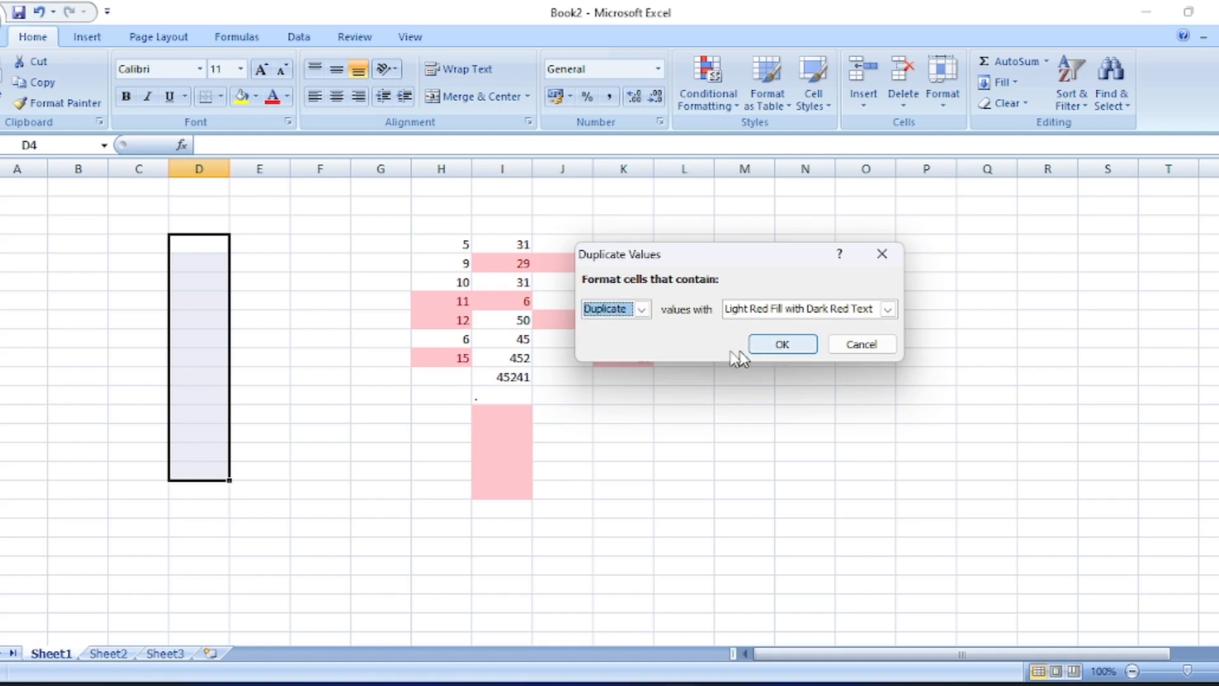
click(783, 346)
Enter the test letters h, h, j, j, k, l and k down cells D5 to D11
click(191, 263)
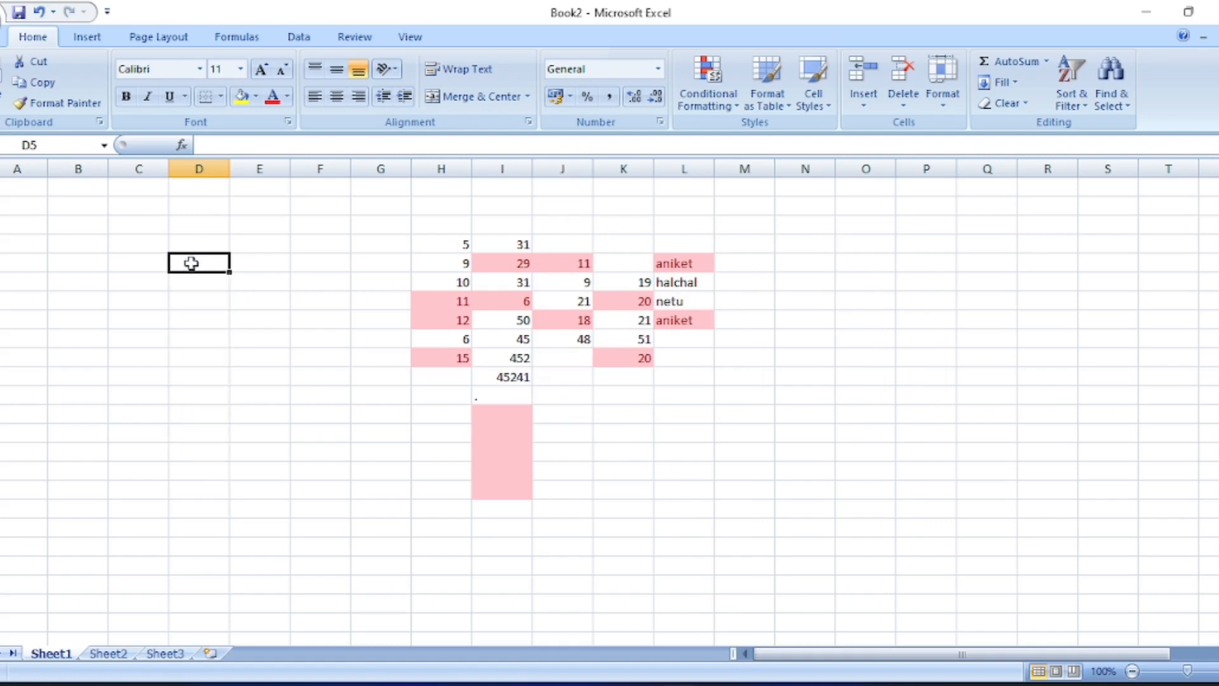
text(h)
key(Return)
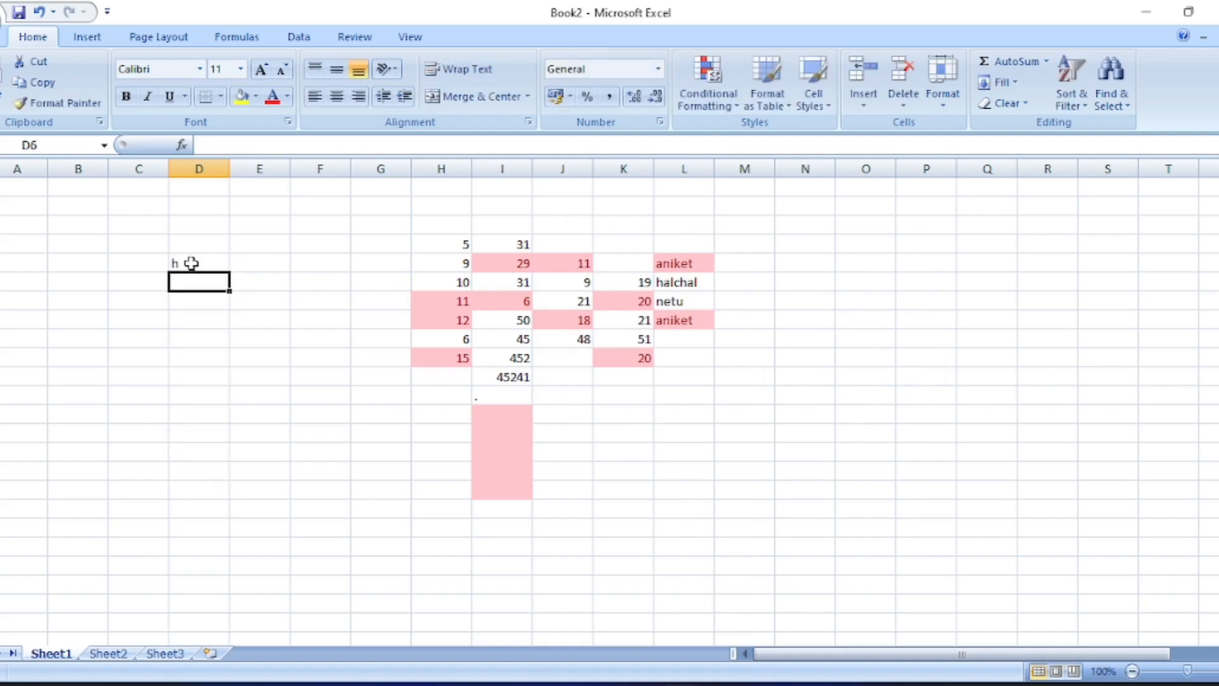
text(h)
key(Return)
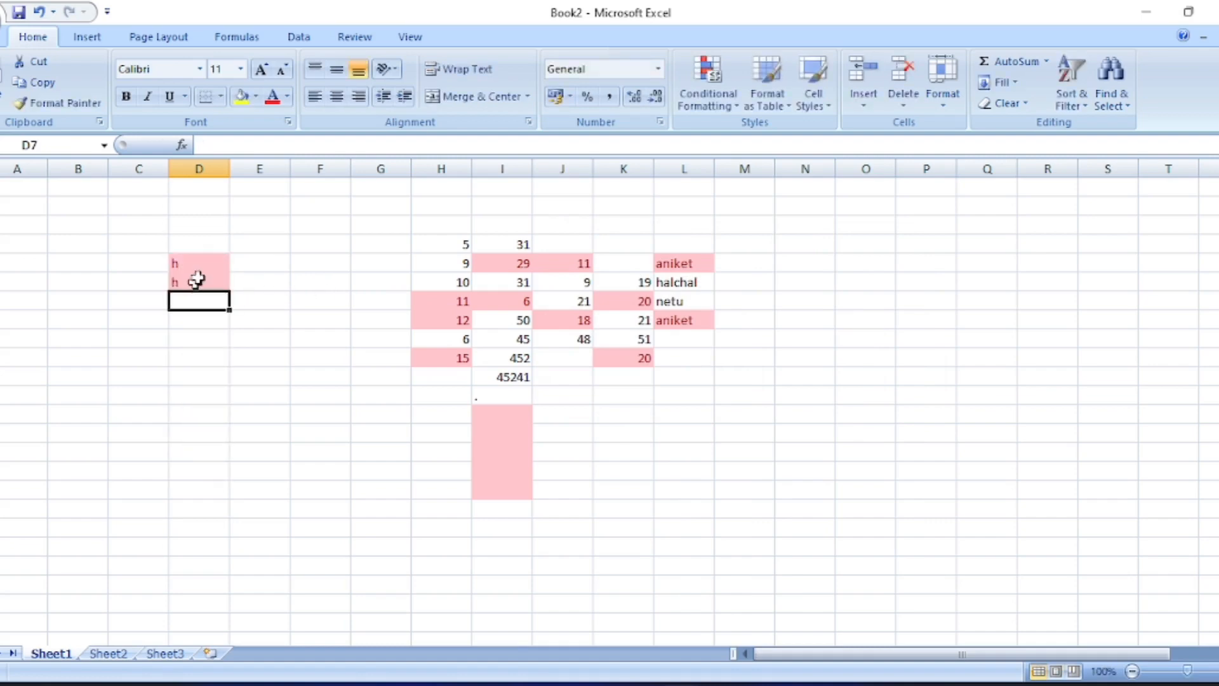
text(j)
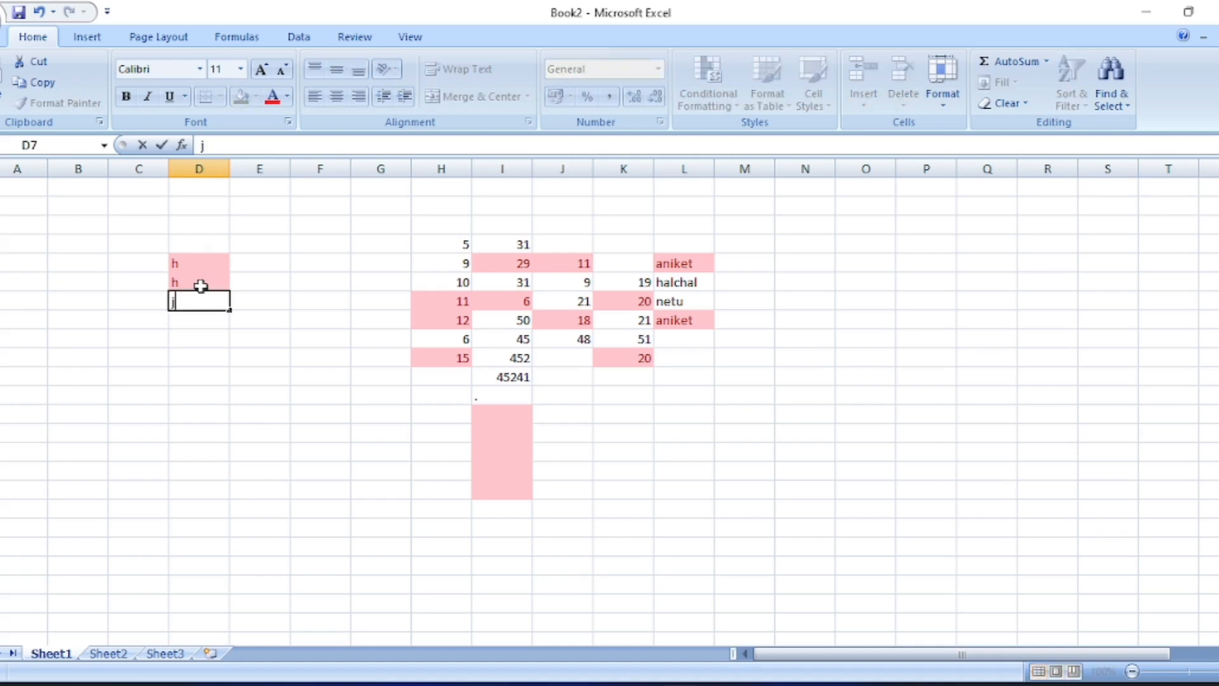
key(Return)
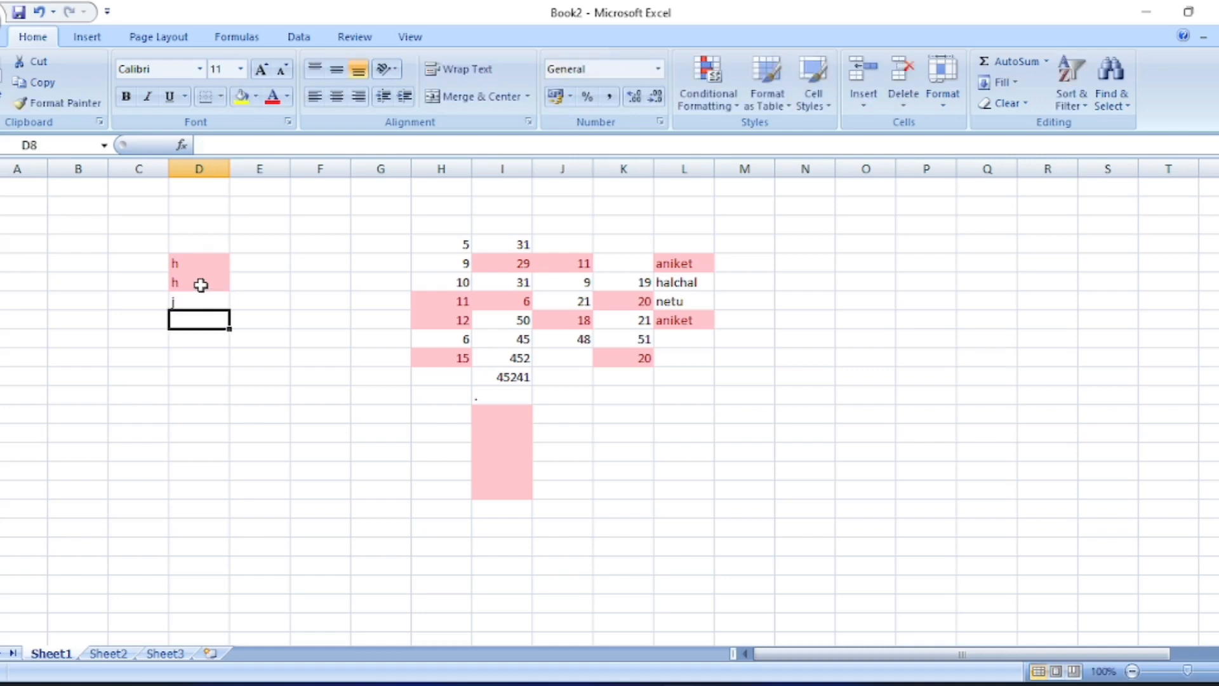
text(j)
key(Return)
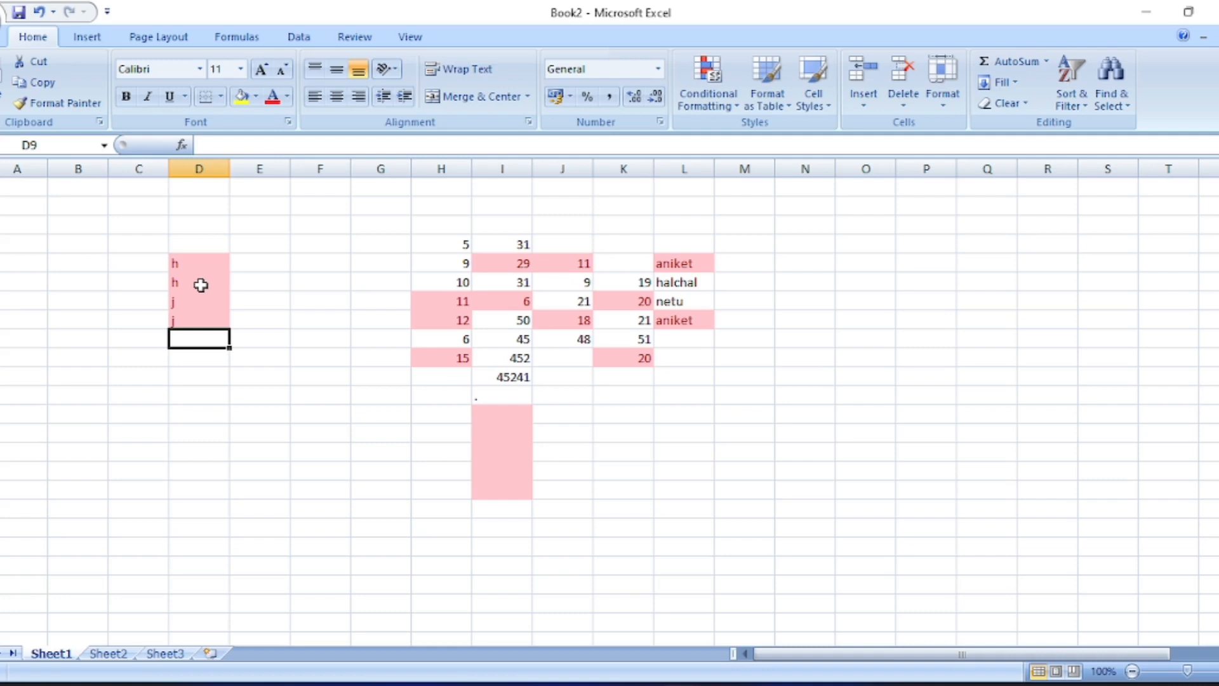
text(k)
key(Return)
text(l)
key(Return)
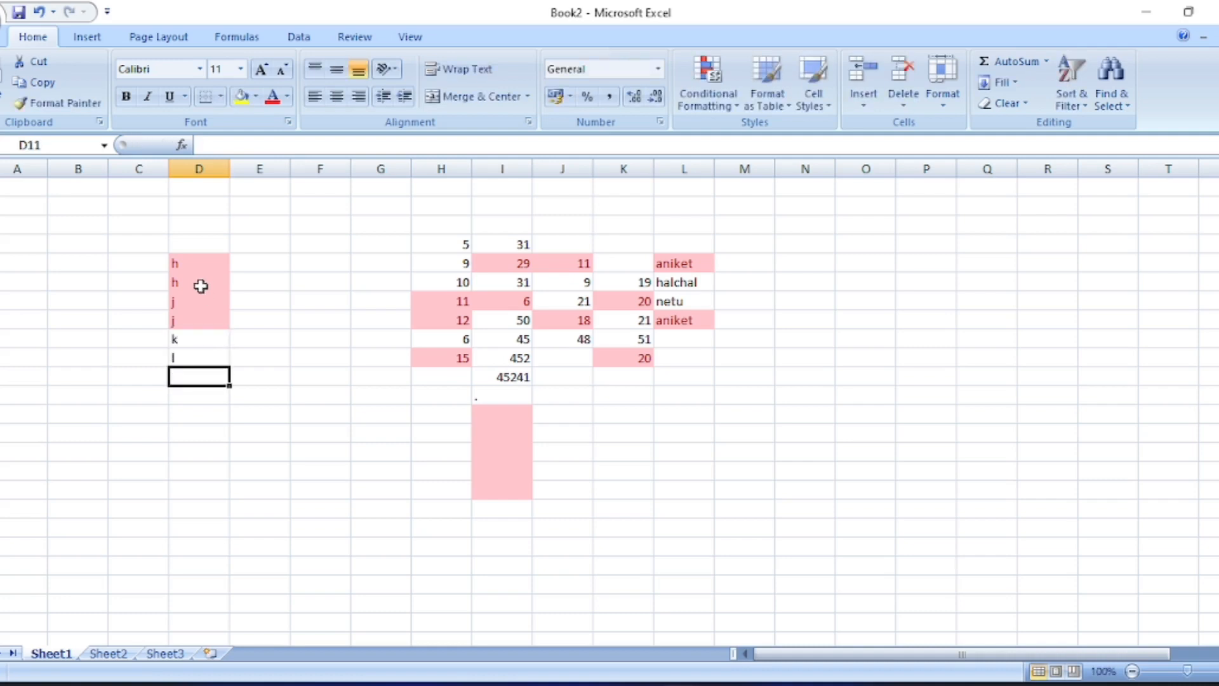
text(k)
key(Return)
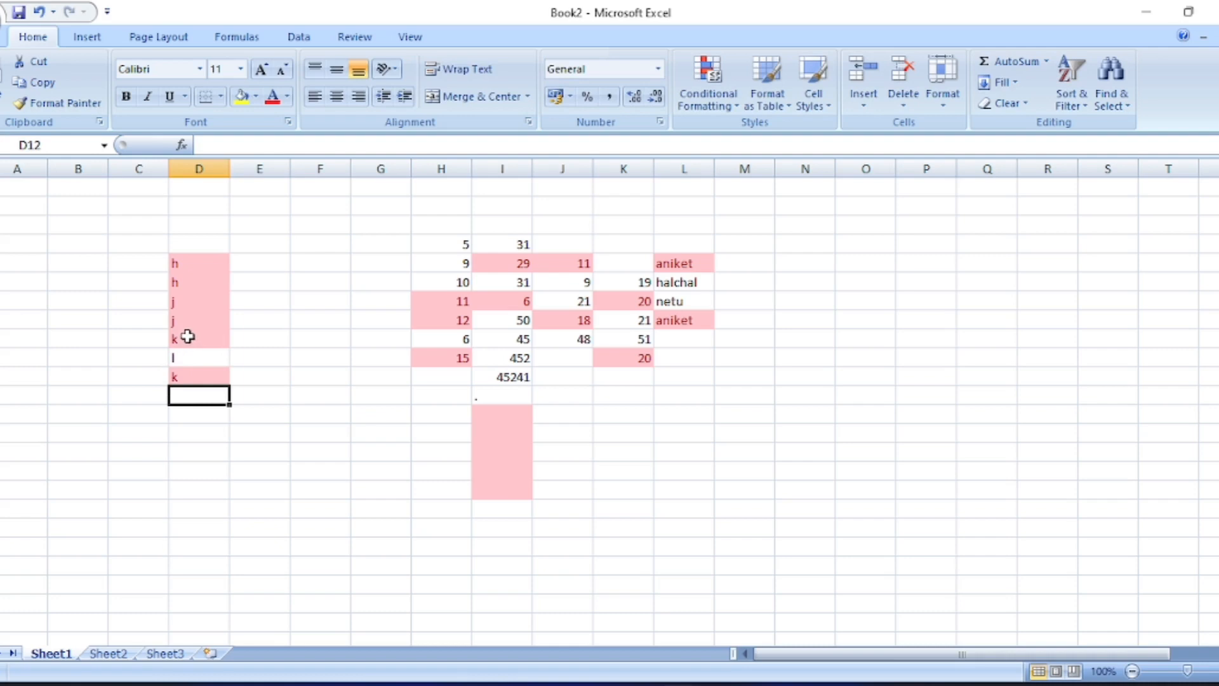
Add a Duplicate Values rule set to Unique, with Light Red Fill with Dark Red Text, to cells F5:F14
click(287, 268)
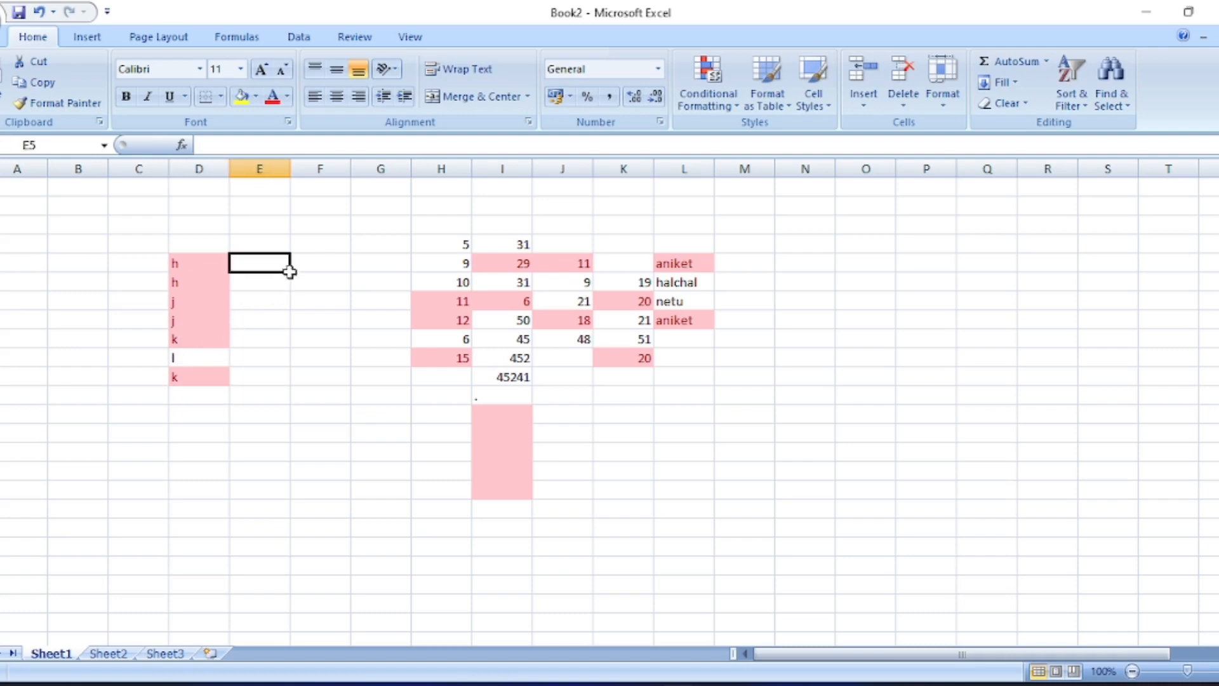
drag(314, 260, 299, 435)
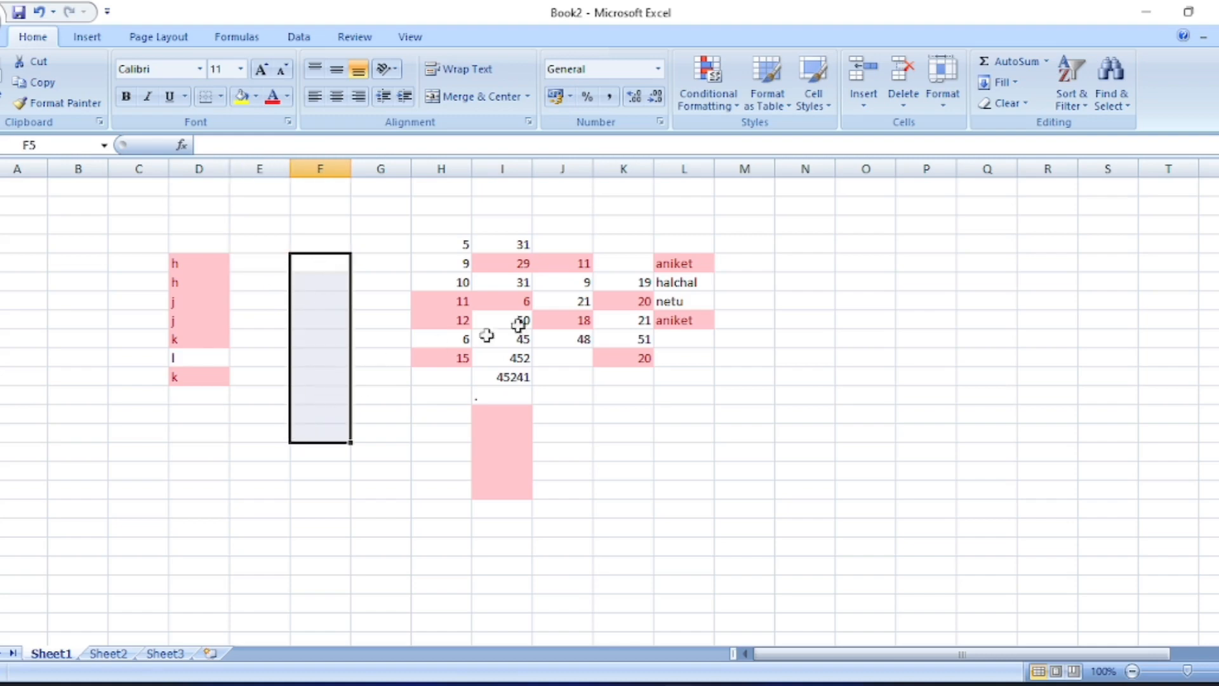
click(707, 92)
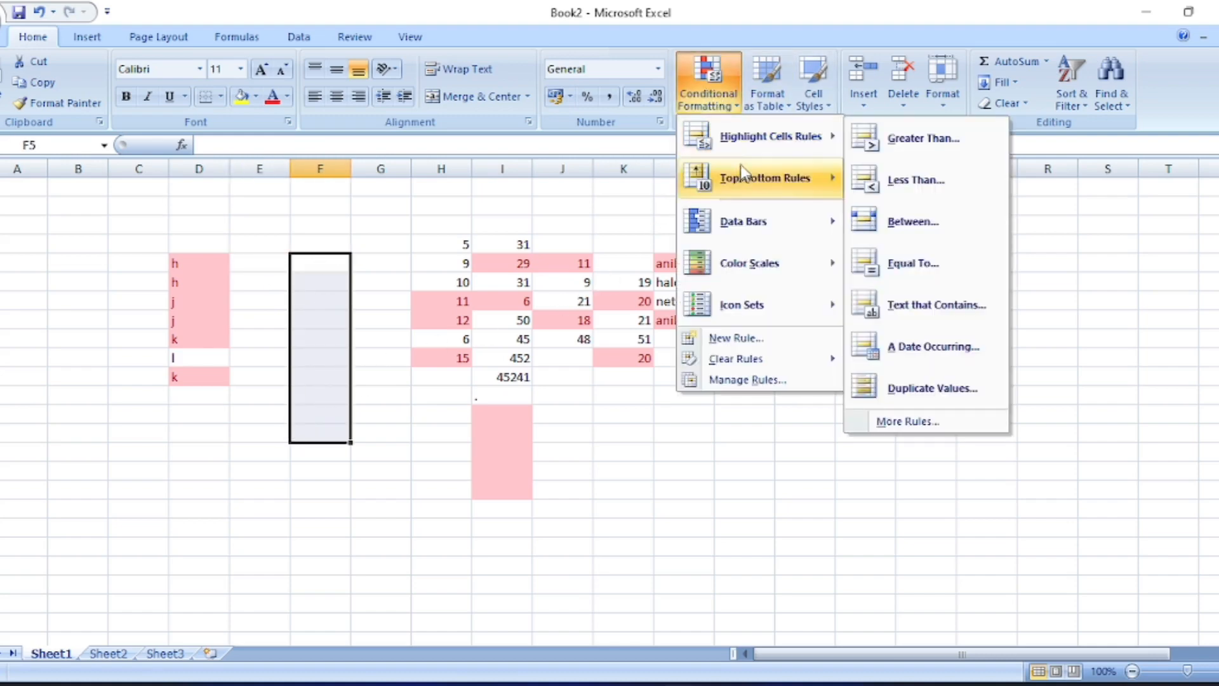
click(922, 389)
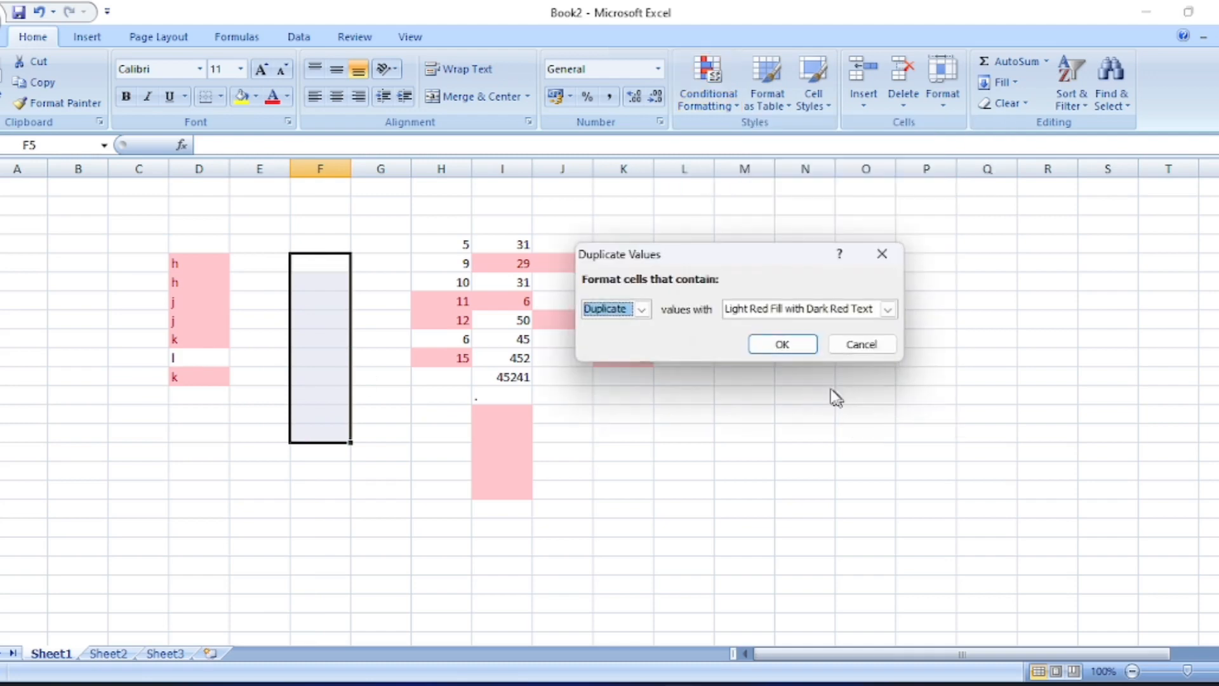
click(641, 309)
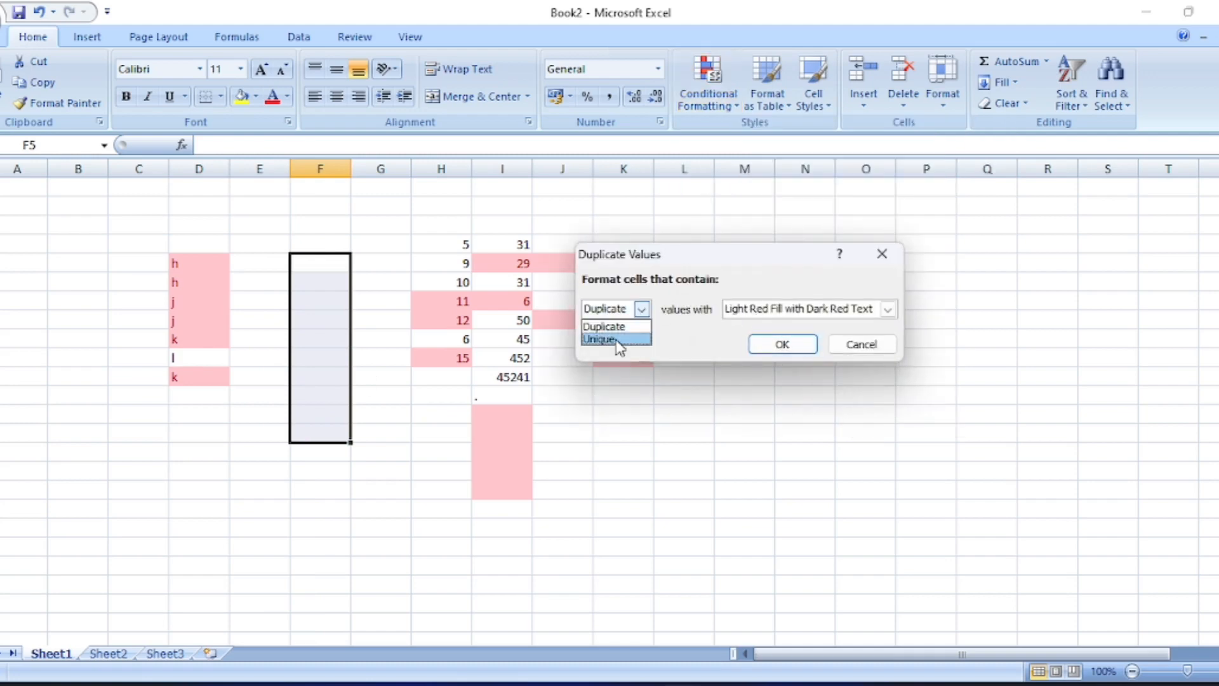
click(619, 339)
click(782, 344)
Enter the test entries l, l, h, k, hd, hd and k down cells F5 to F11
click(316, 260)
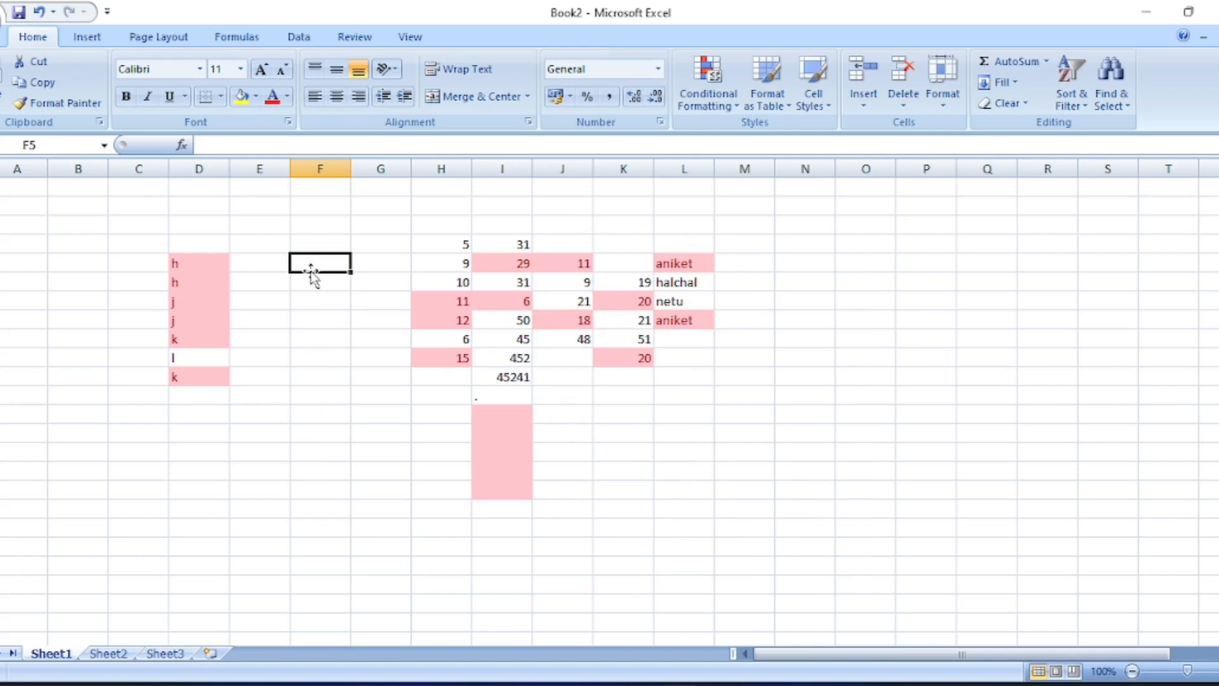
text(l)
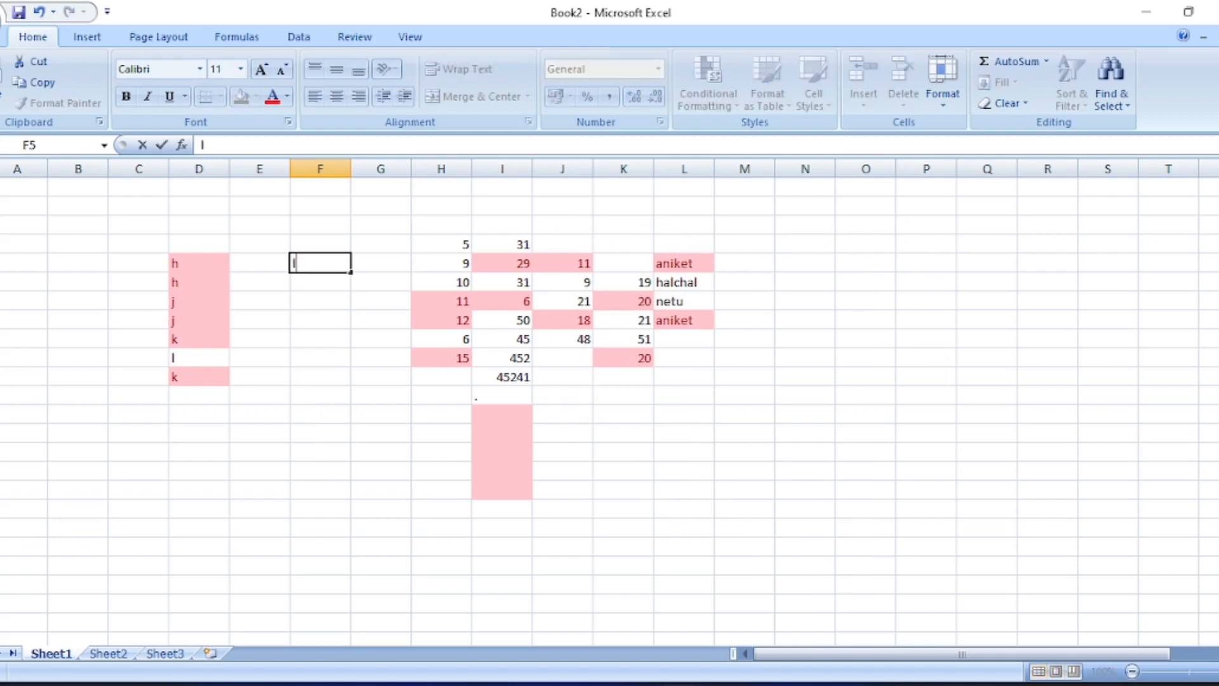
key(Return)
text(l)
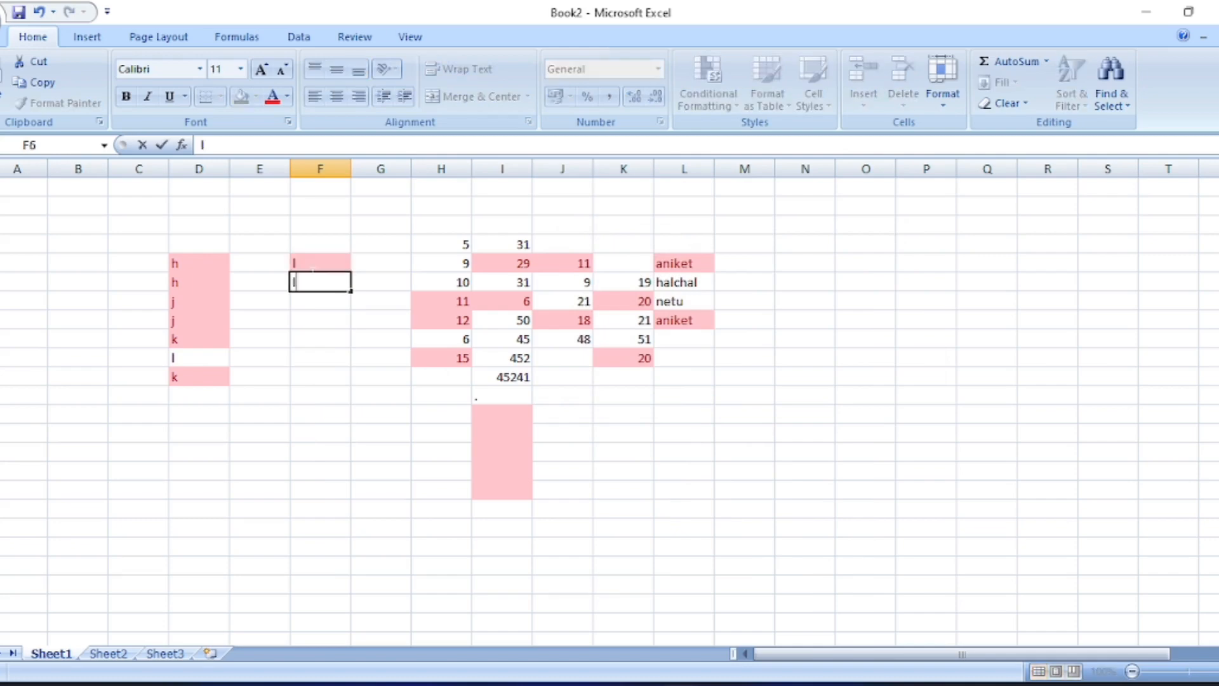
key(Return)
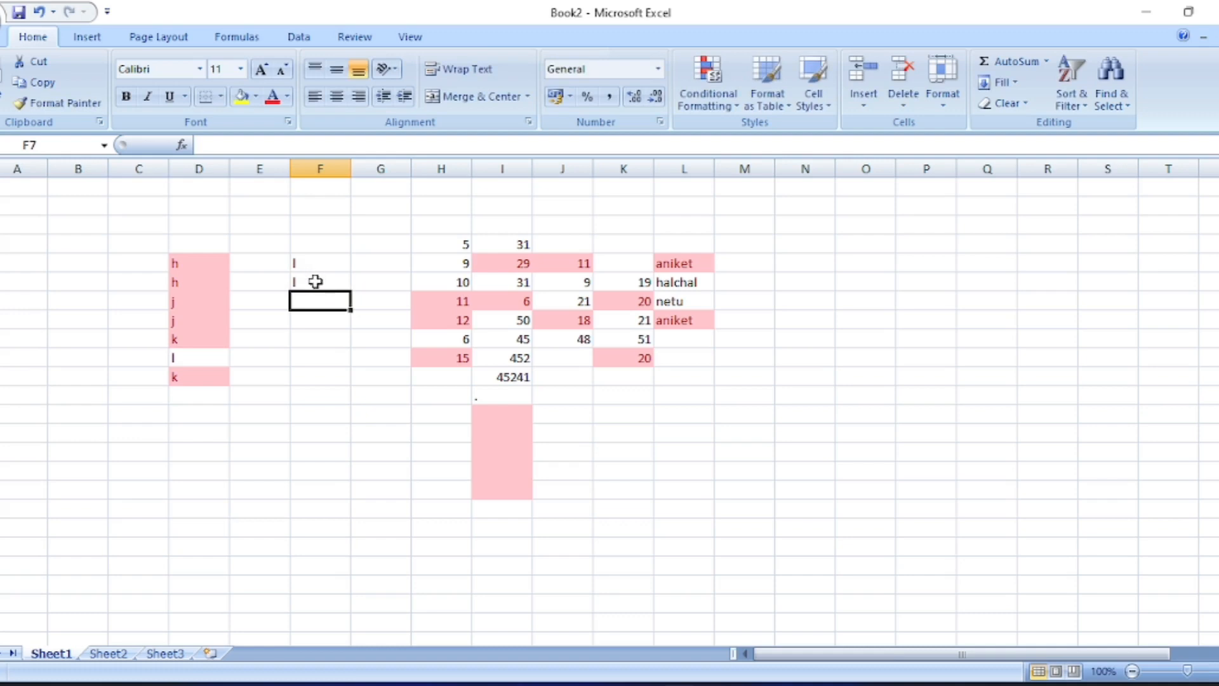
text(h)
key(Return)
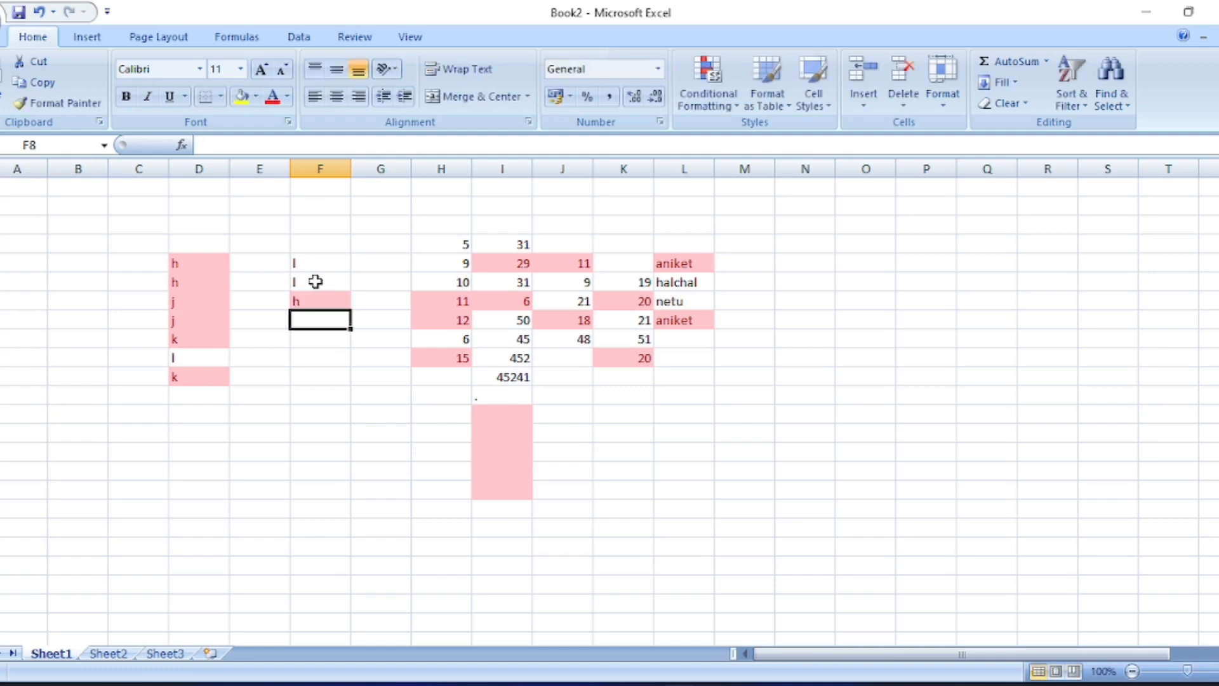
text(k)
key(Return)
text(hd)
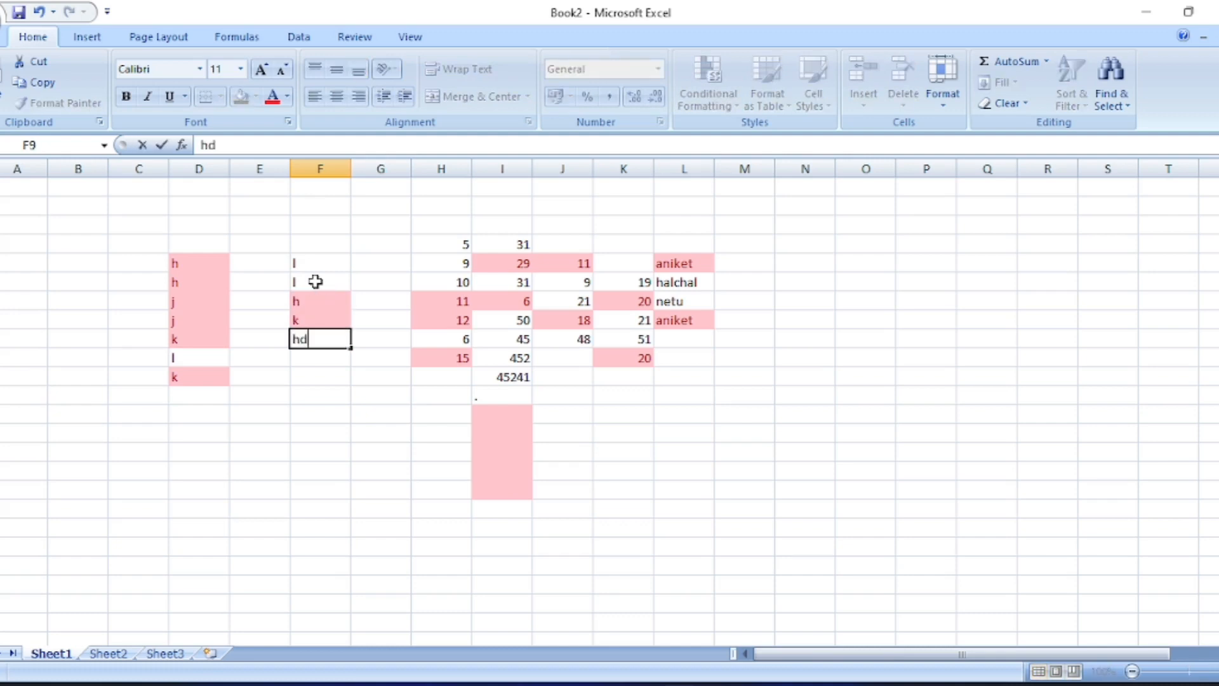
key(Return)
text(hd)
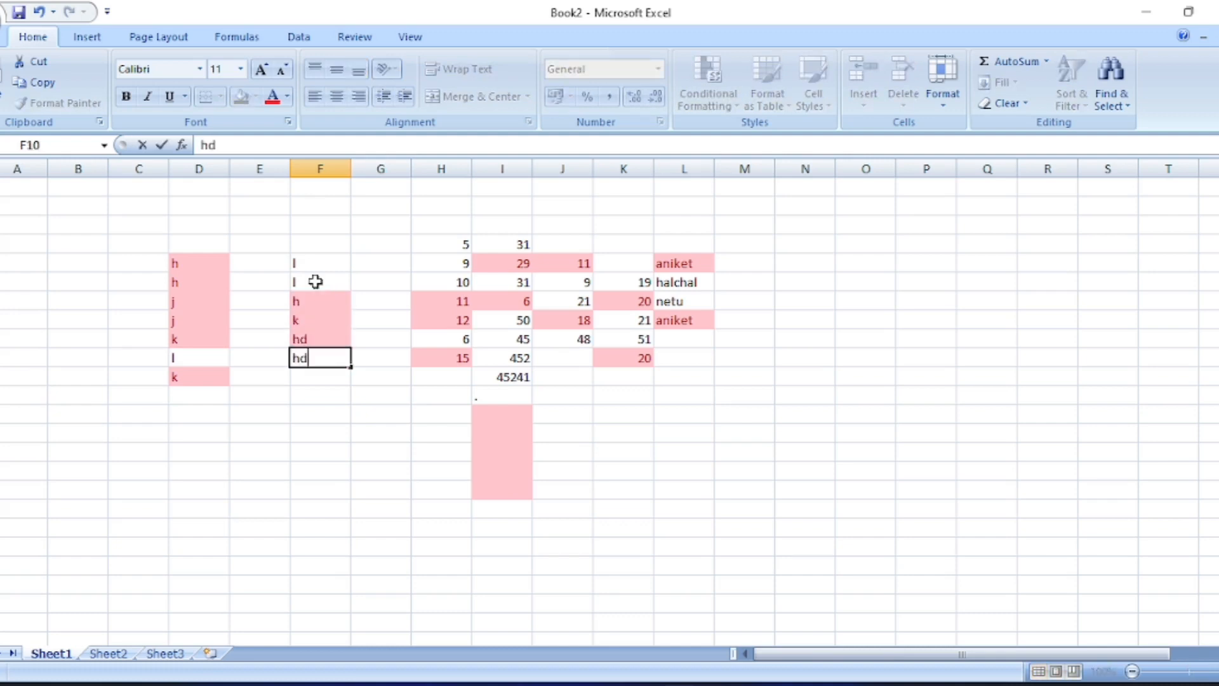
key(Return)
text(k)
key(Return)
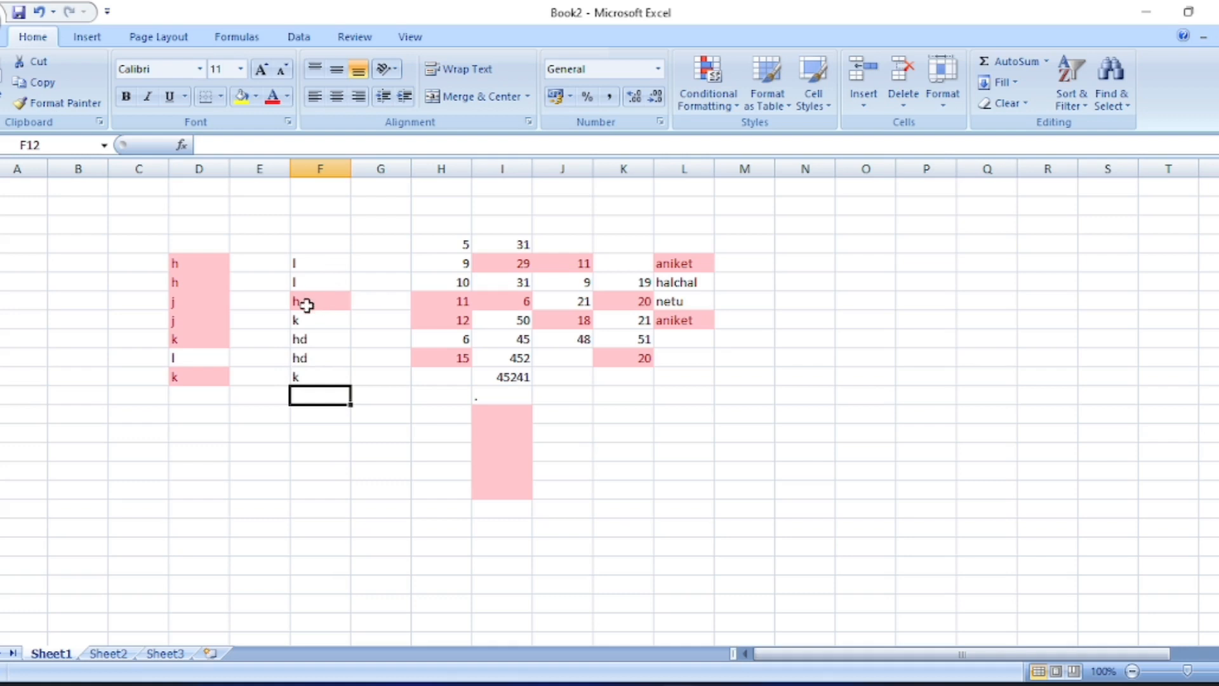
click(708, 95)
mouse_move(737, 138)
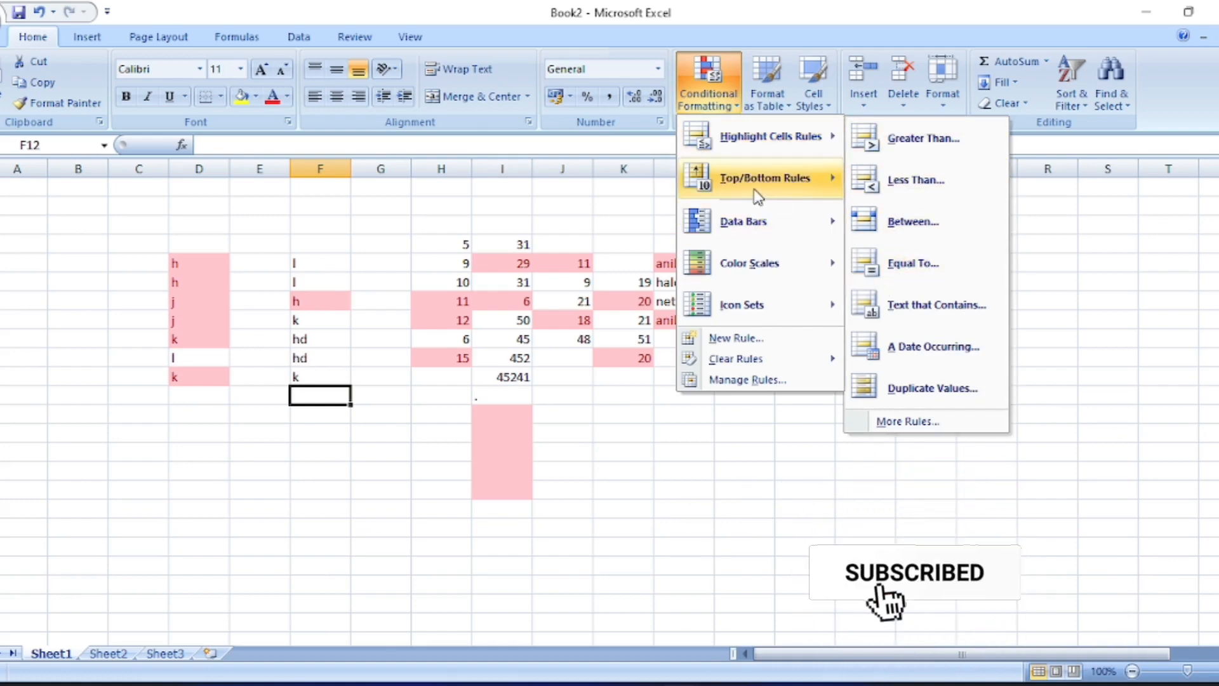
mouse_move(749, 187)
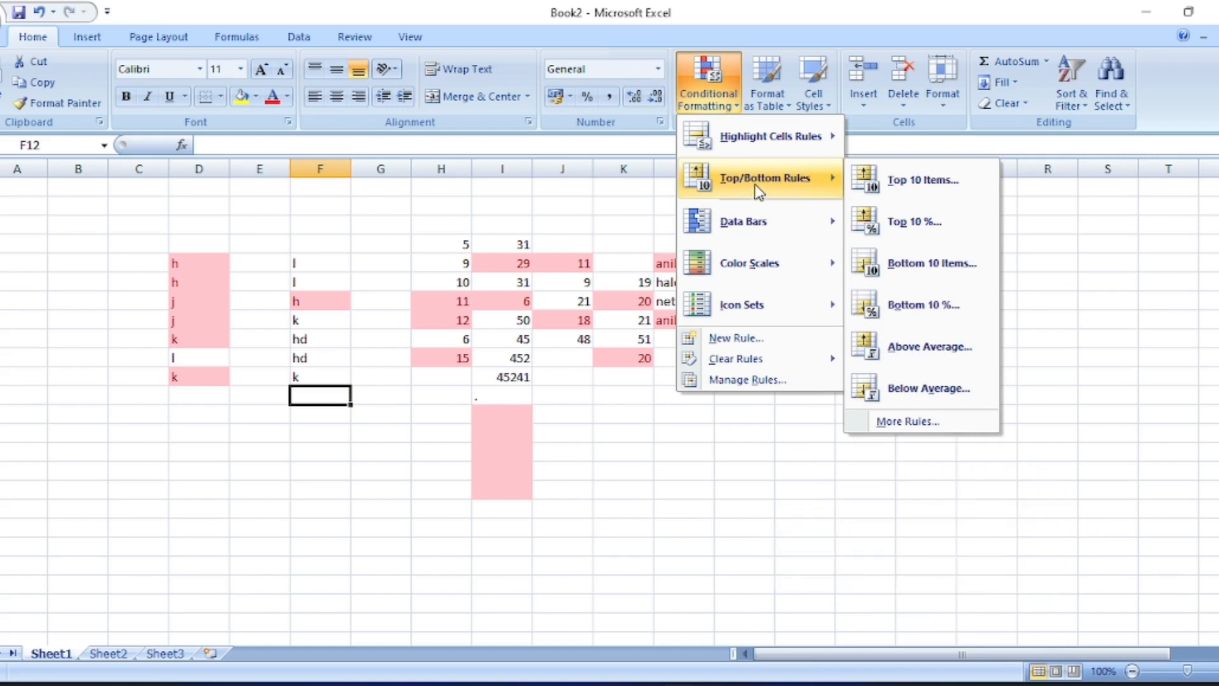
click(787, 406)
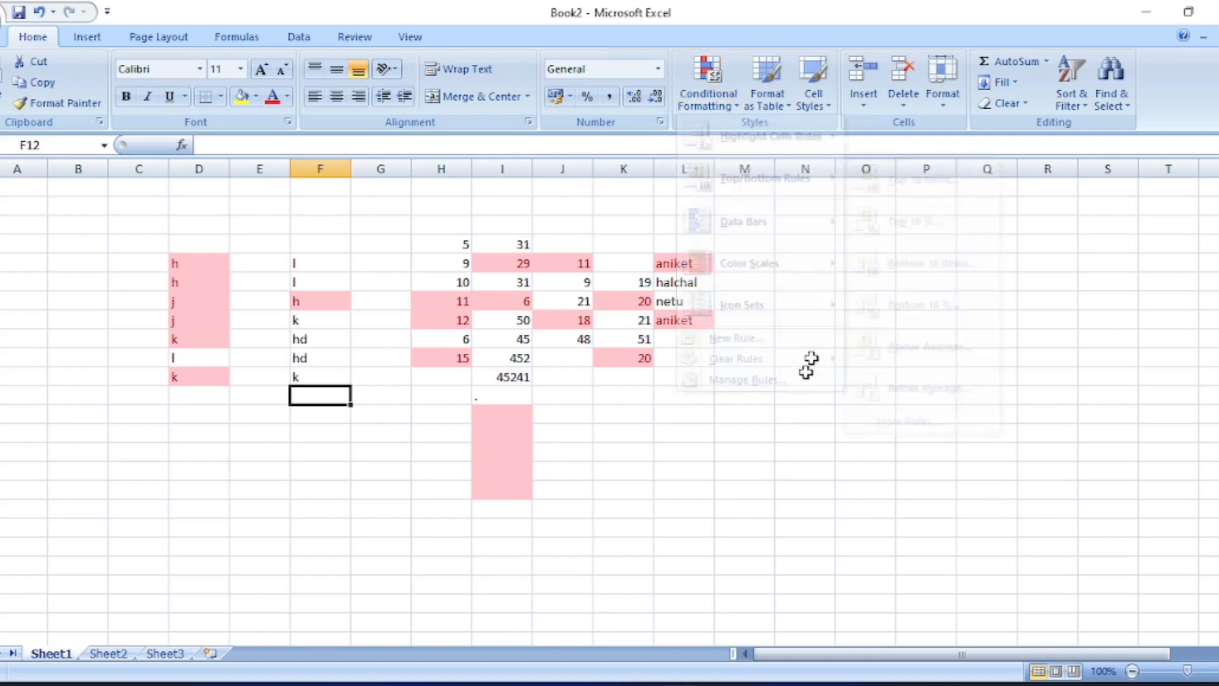
Add a Top 10 Items rule to cells N4:N17, set to the top 5 with Light Red Fill with Dark Red Text
drag(783, 248, 822, 499)
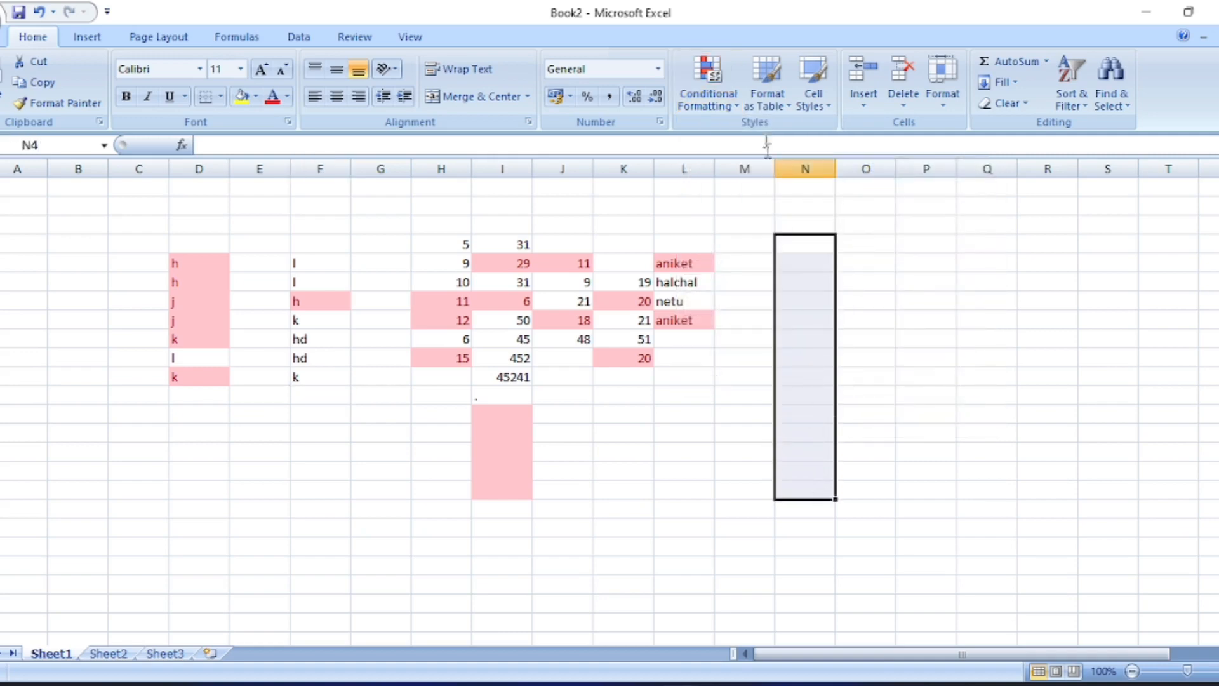
click(719, 90)
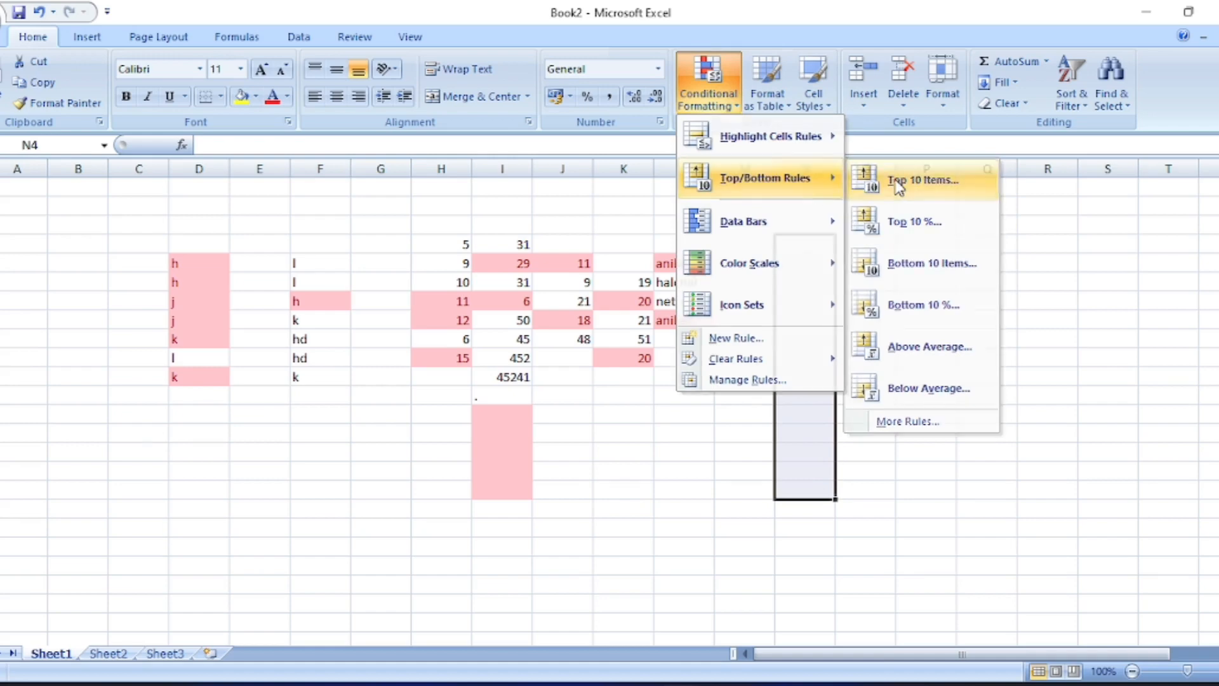
click(897, 182)
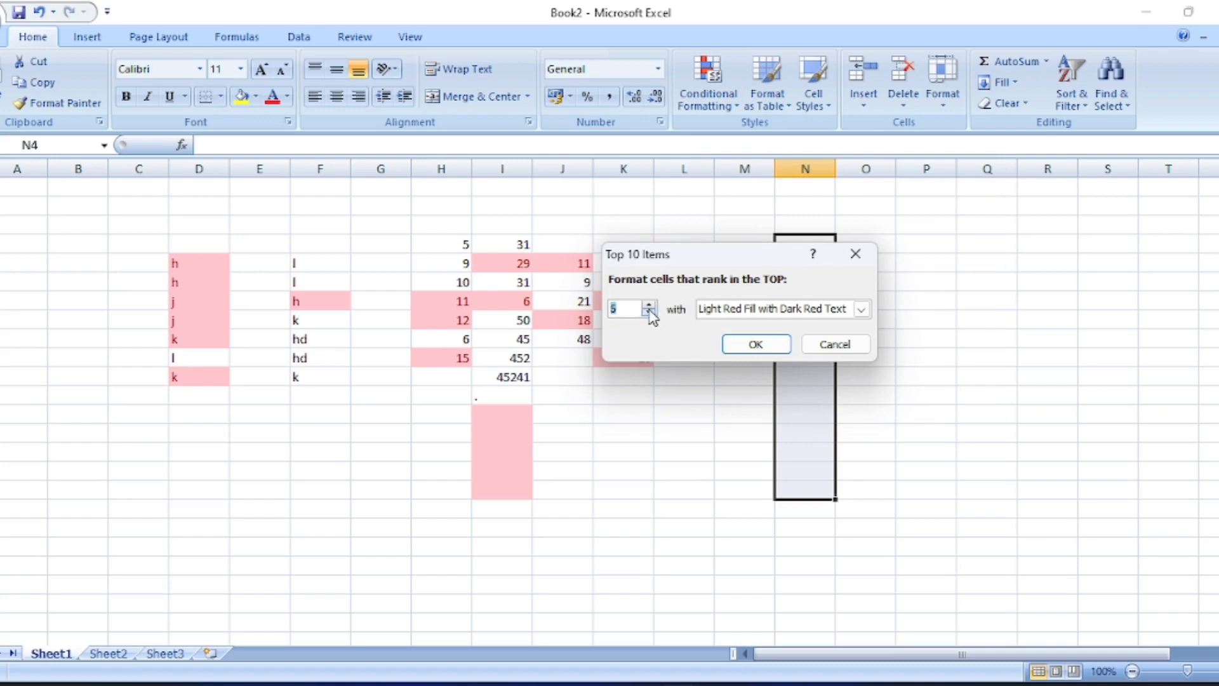
click(736, 344)
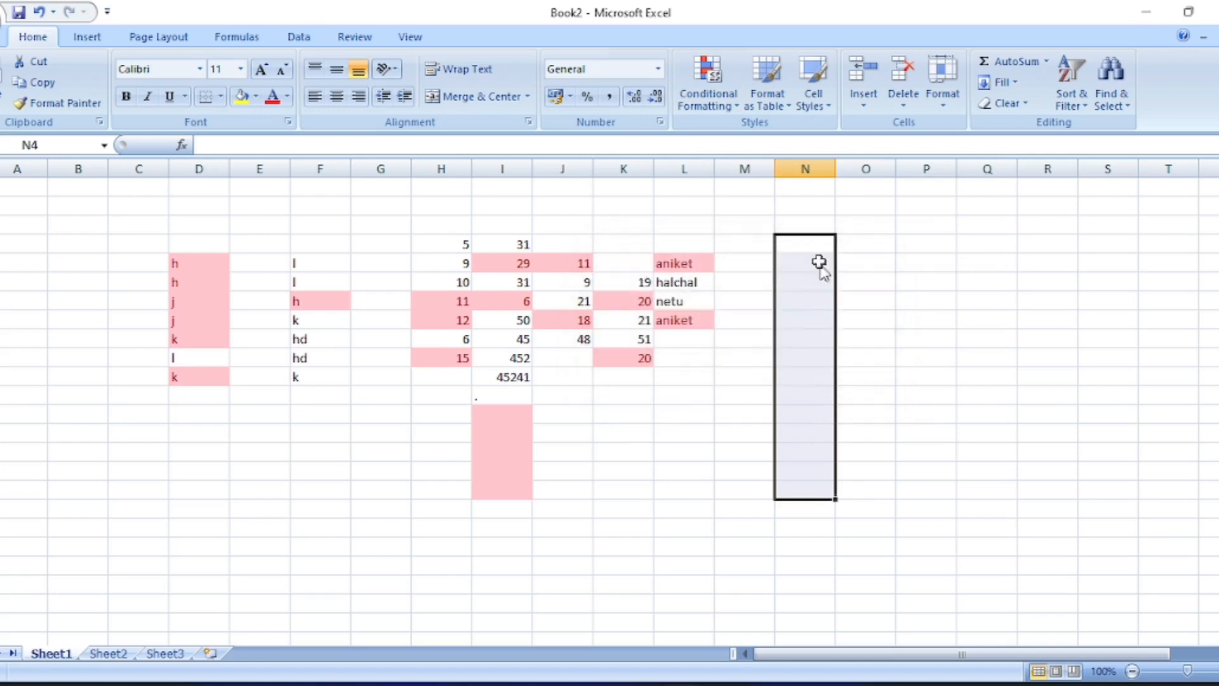
Enter the test numbers 10, 11, 9, 5, 56, 5 and 565 down cells N5 to N11
click(813, 261)
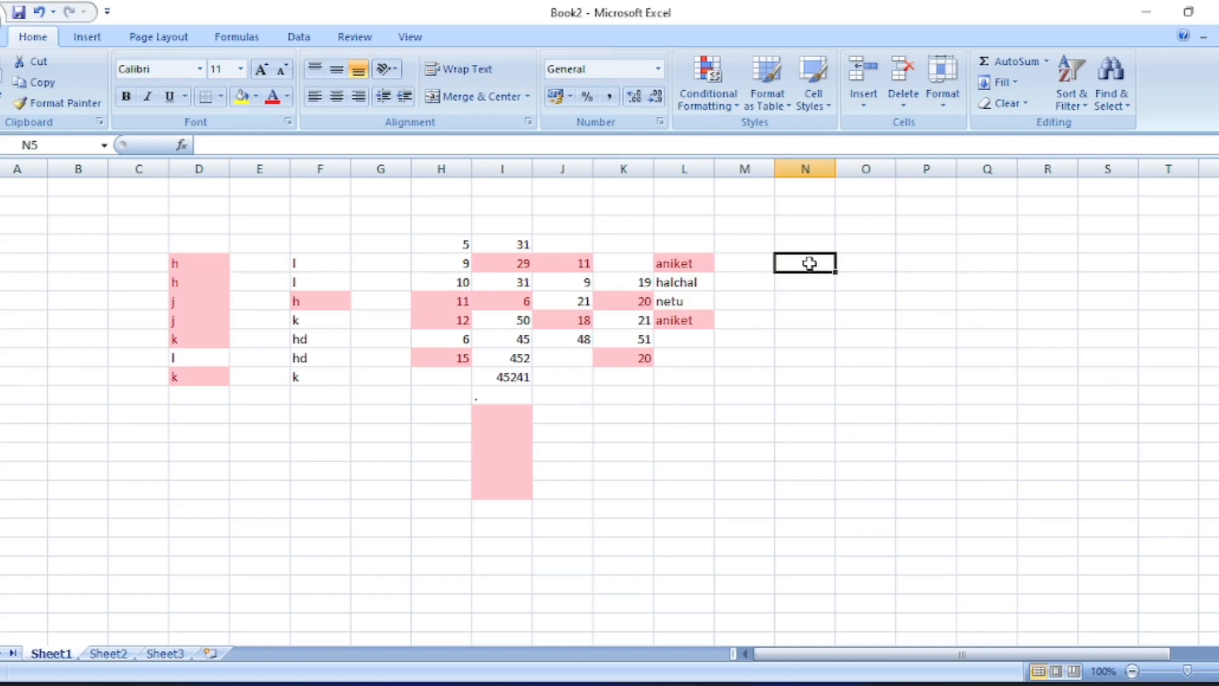
text(10)
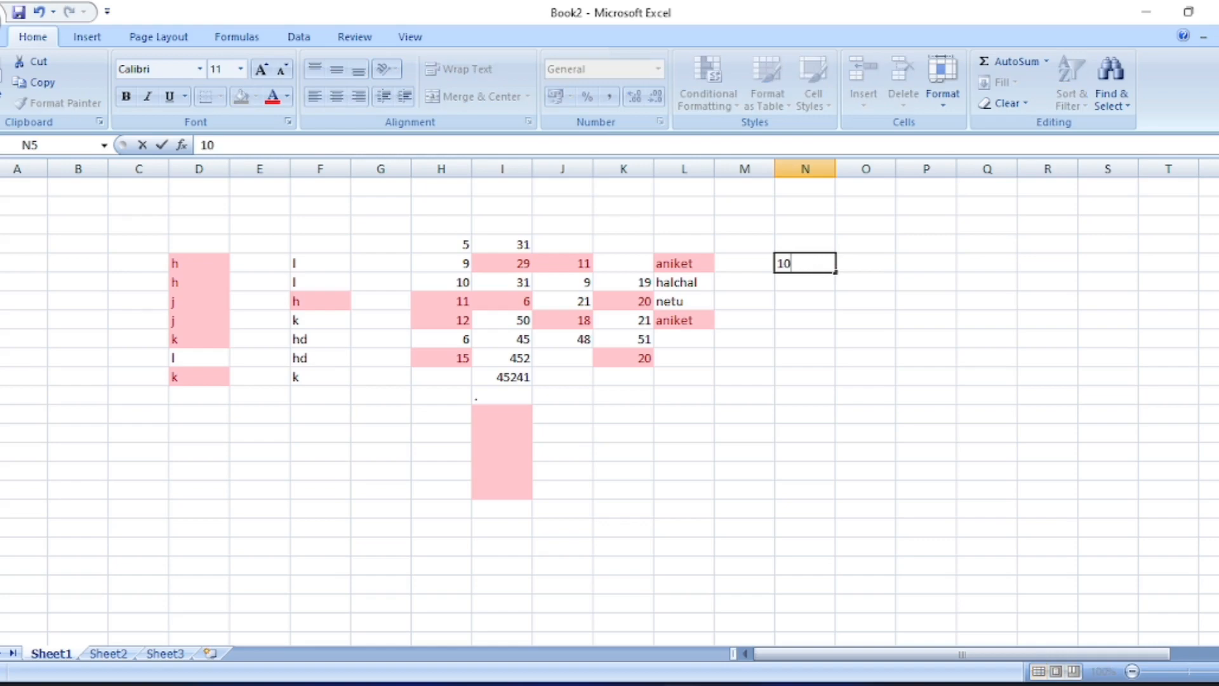
key(Return)
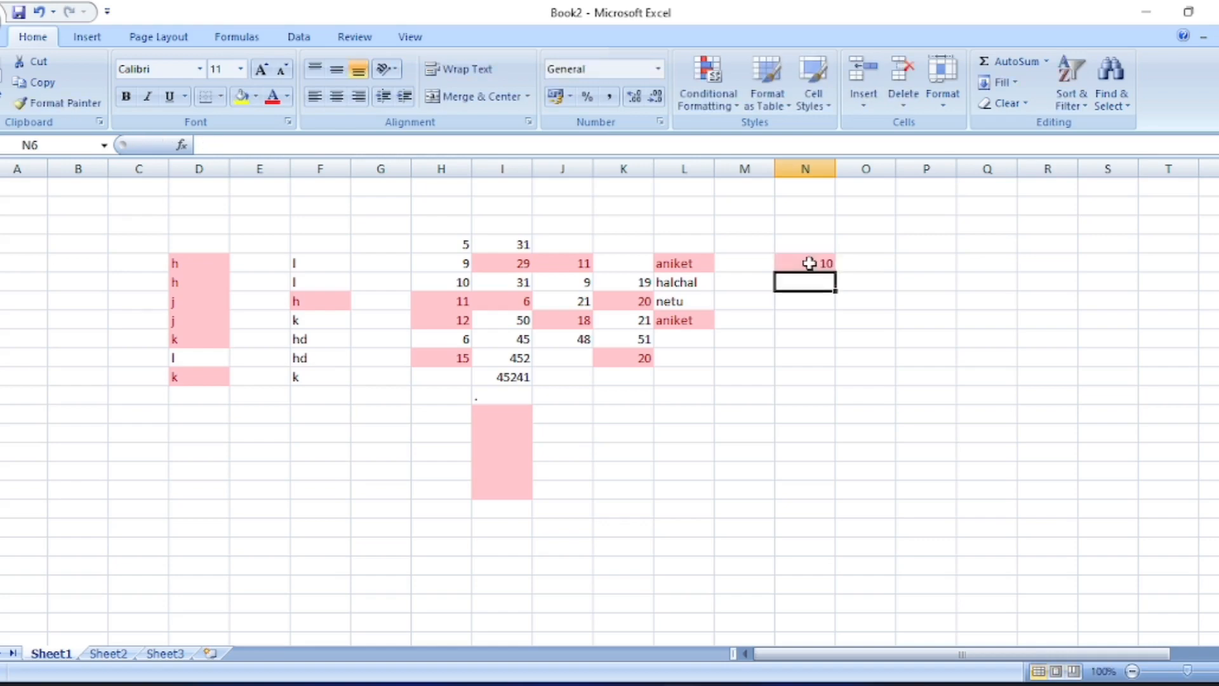
text(11)
key(Return)
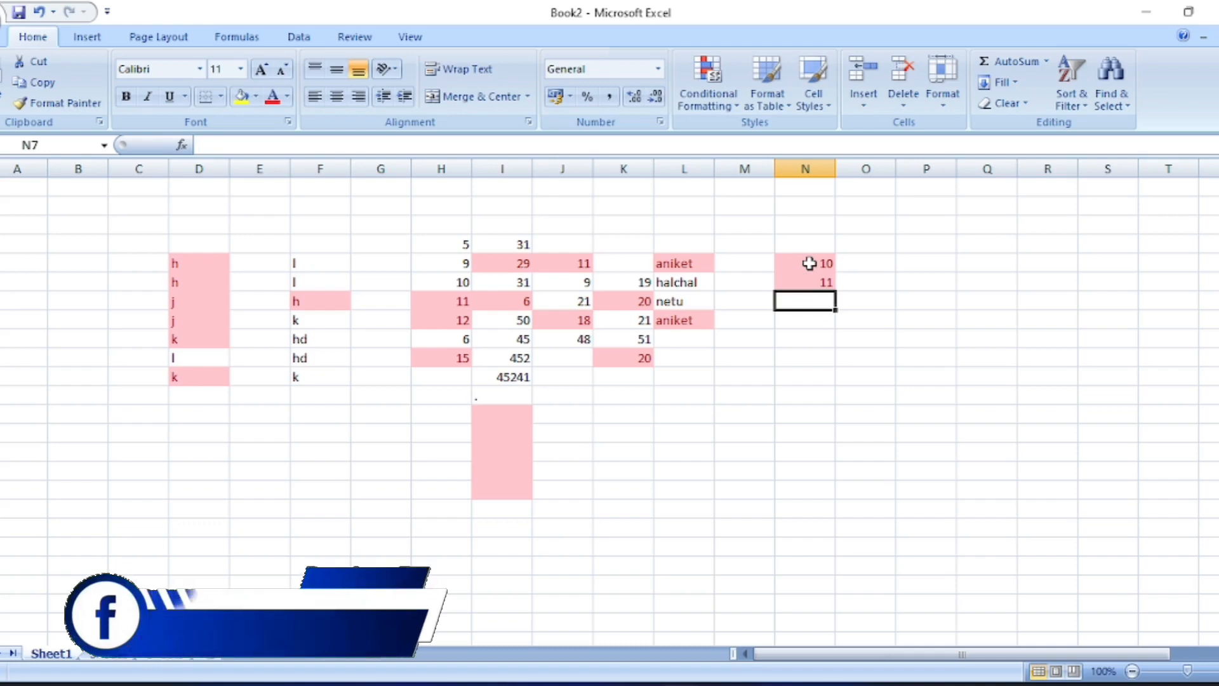
text(9)
key(Return)
text(5)
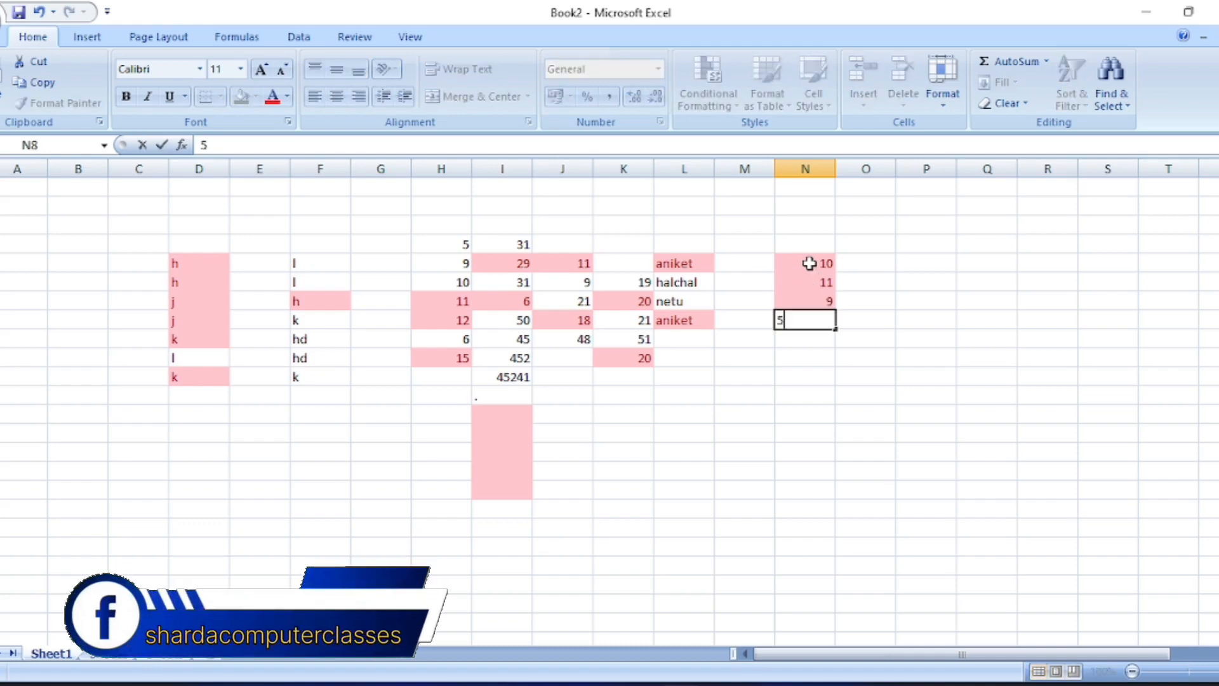
key(Return)
text(56)
key(Return)
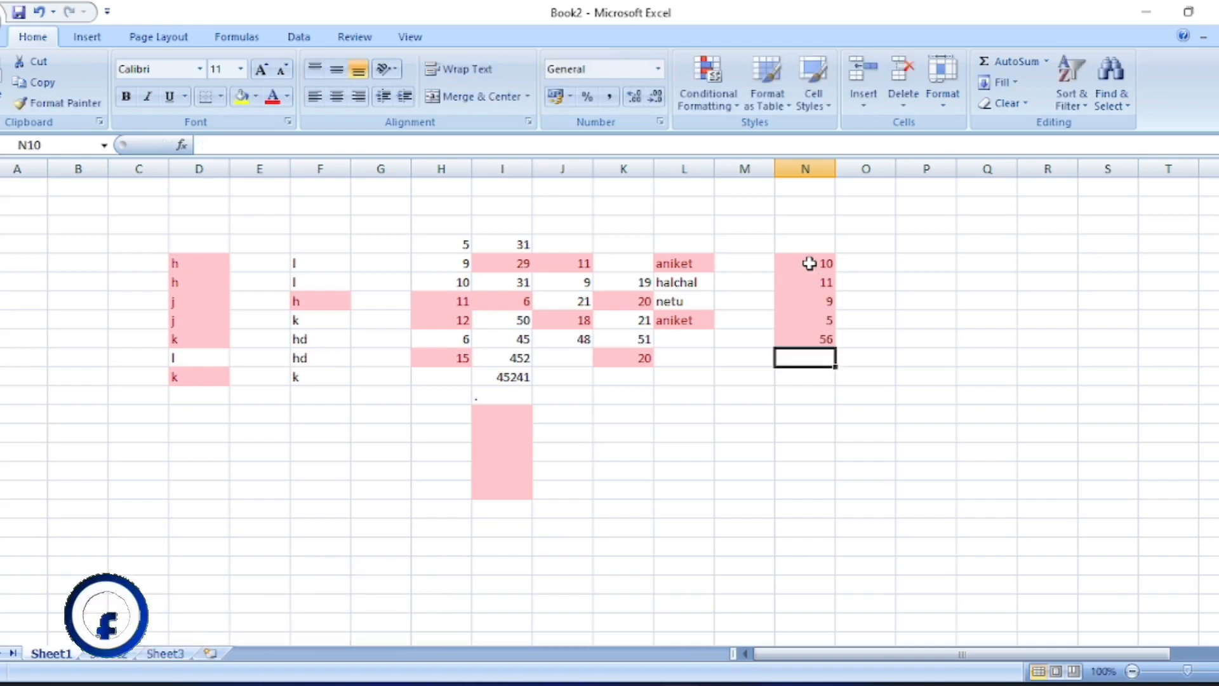
text(5)
key(Return)
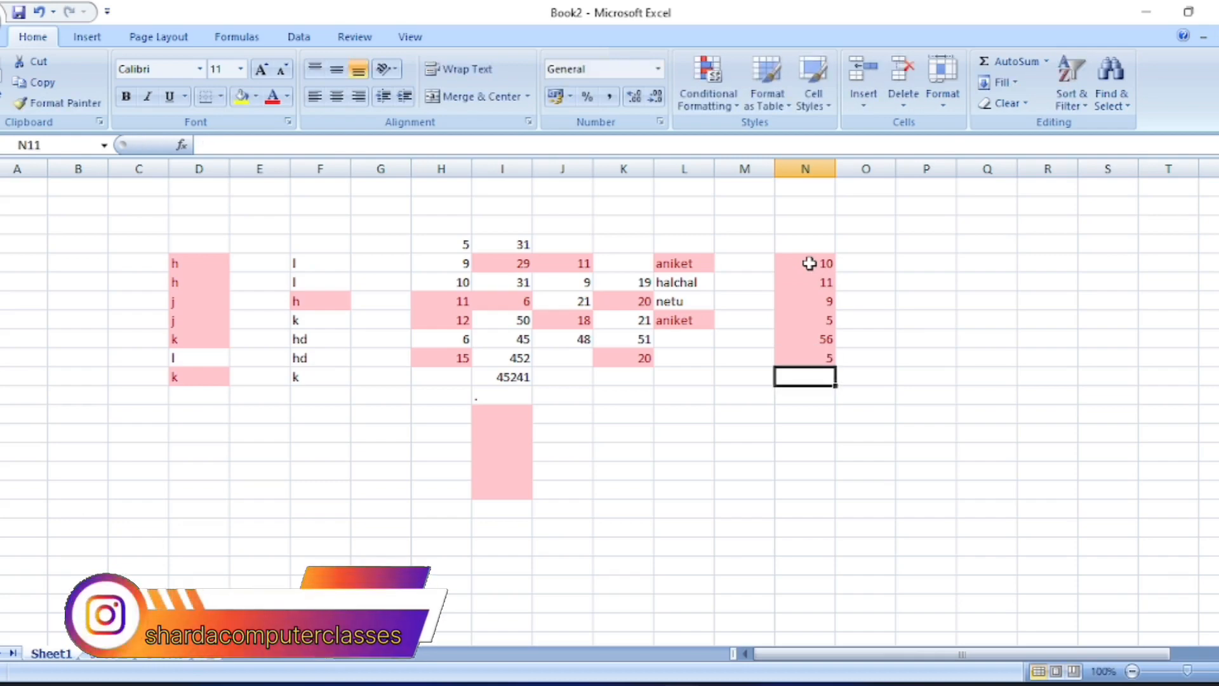
text(565)
key(Return)
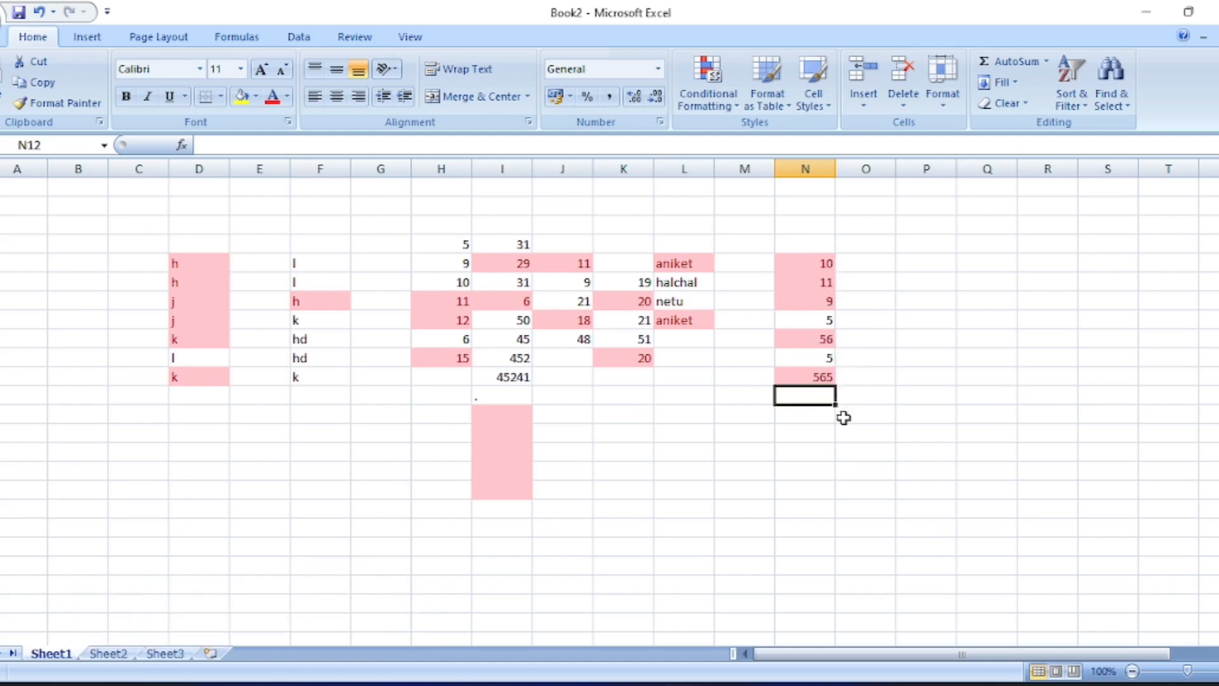
Add the test numbers 3, 1000 and 10000 in cells N12 to N14
text(3)
key(Return)
text(1000)
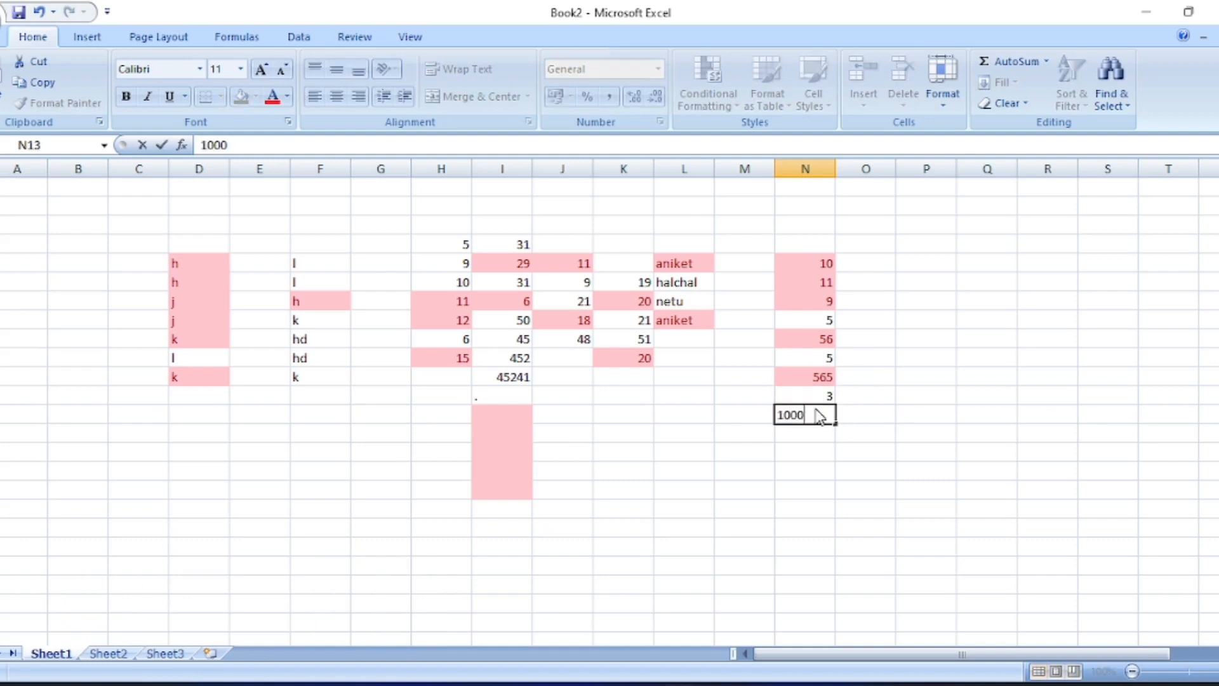
key(Return)
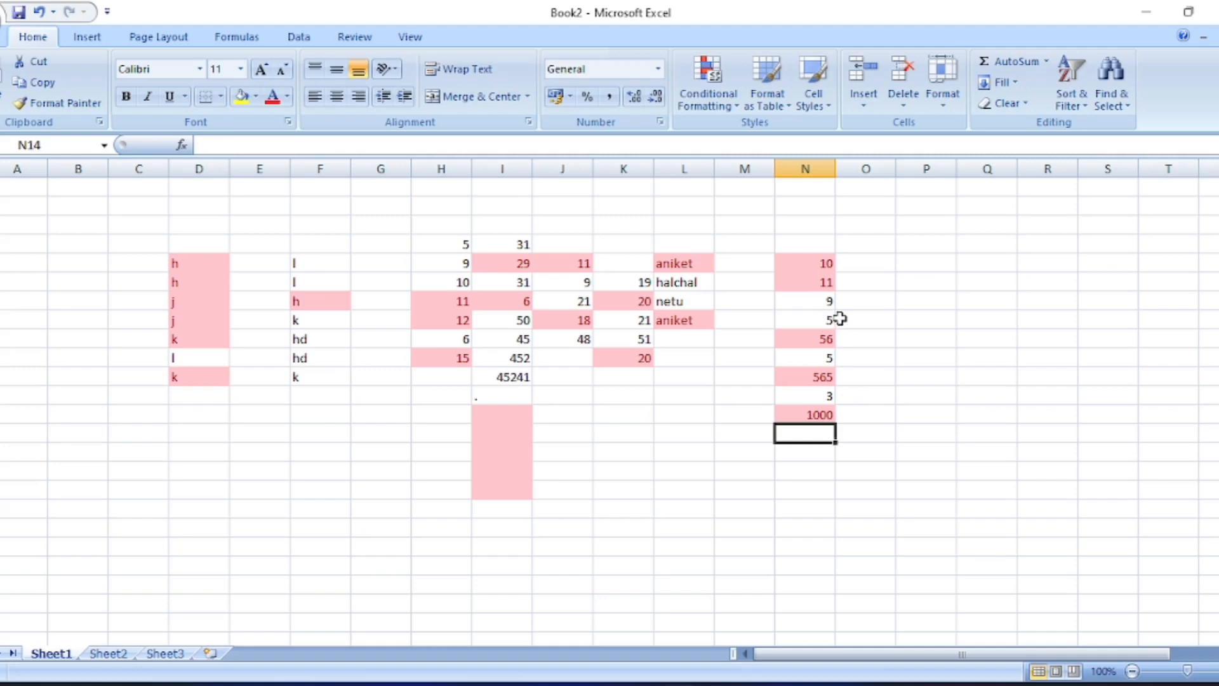
text(10000)
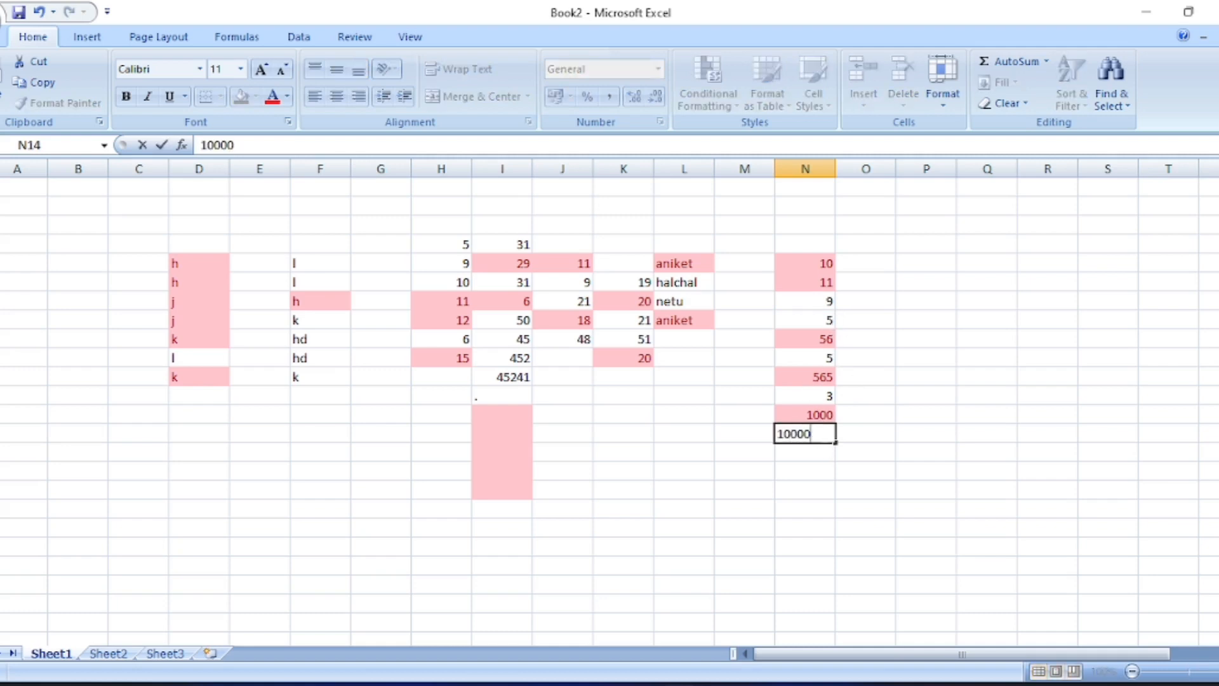
key(Return)
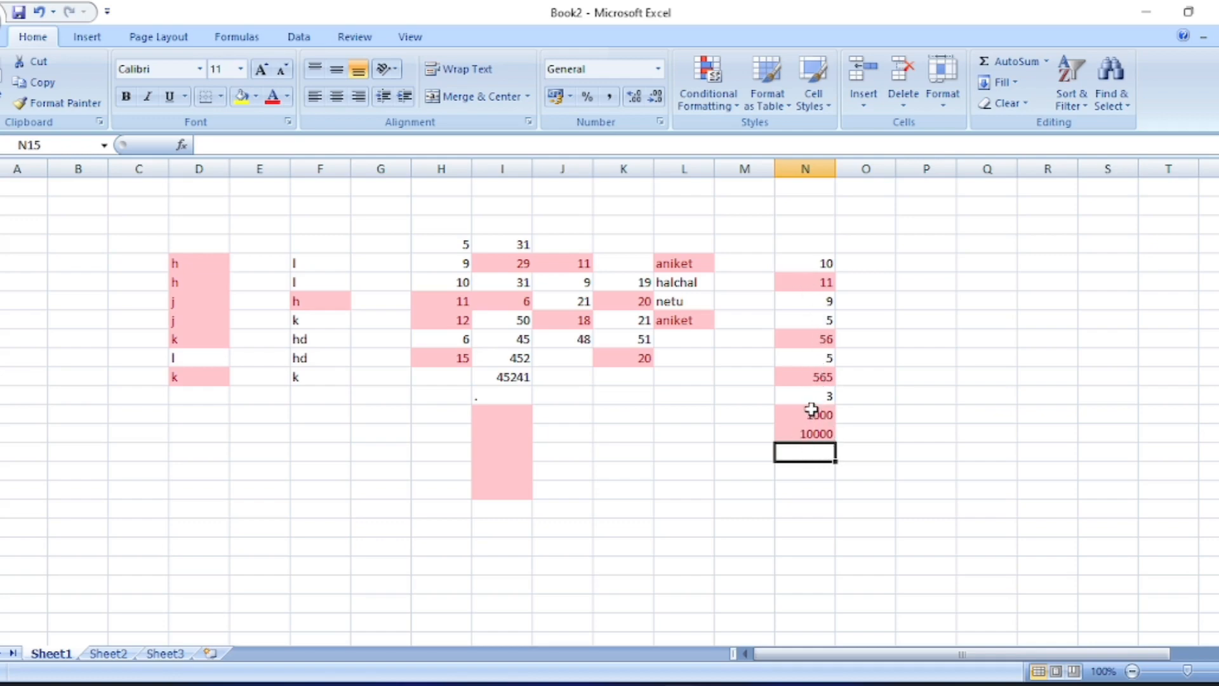
Apply red data bars as conditional formatting to the empty cells O5:O12
click(858, 279)
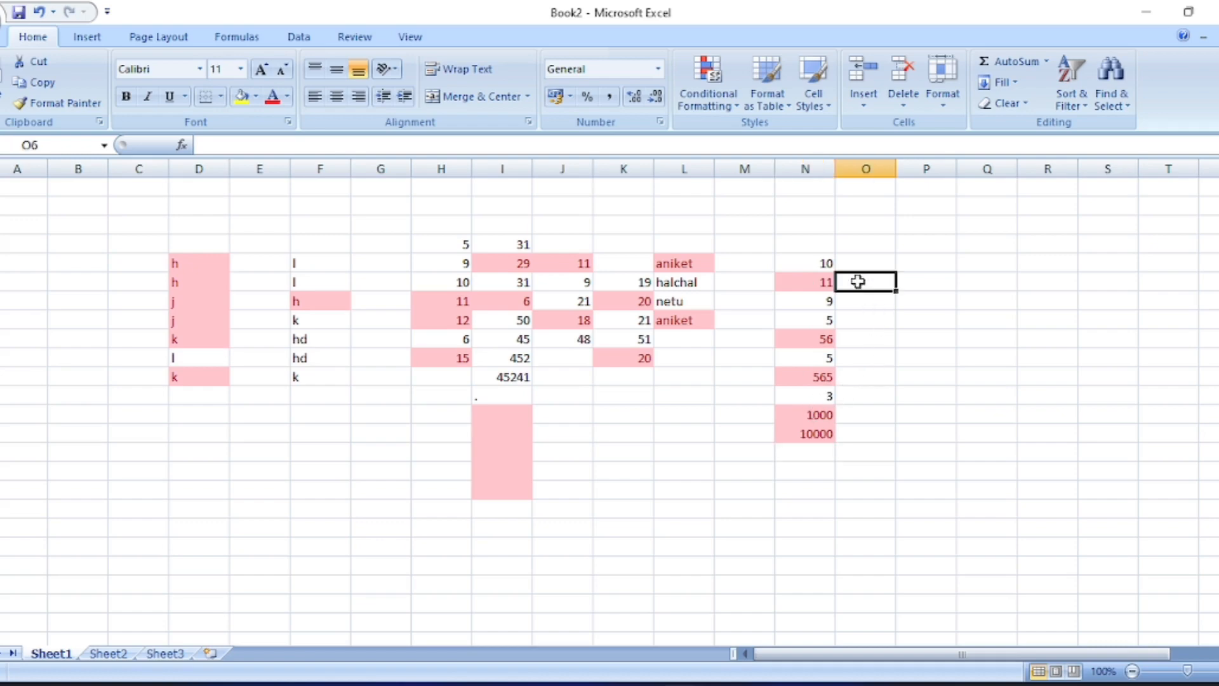
drag(844, 256, 870, 400)
click(730, 98)
mouse_move(771, 185)
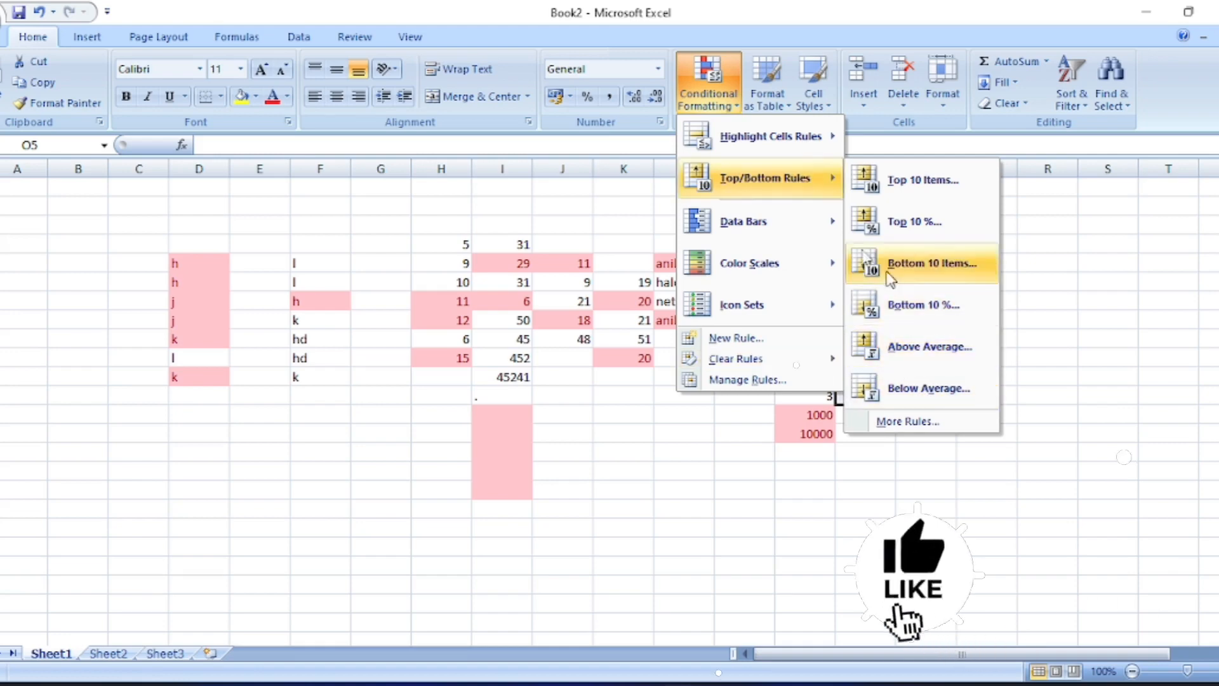
mouse_move(756, 155)
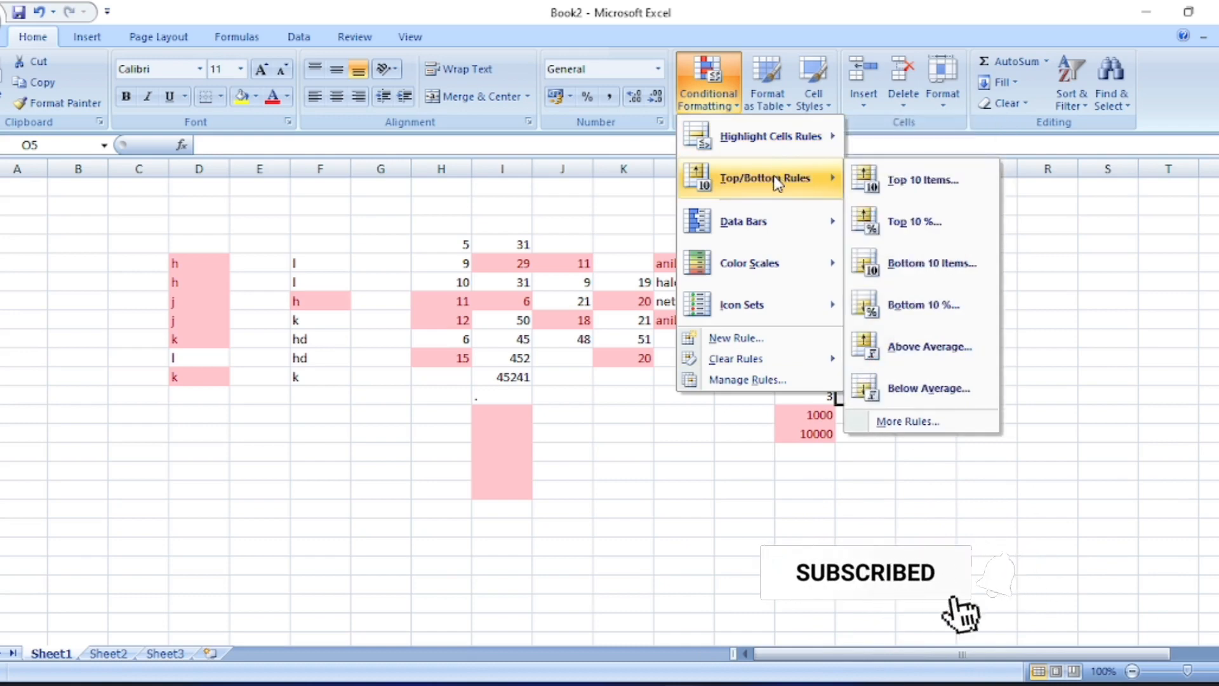
mouse_move(764, 227)
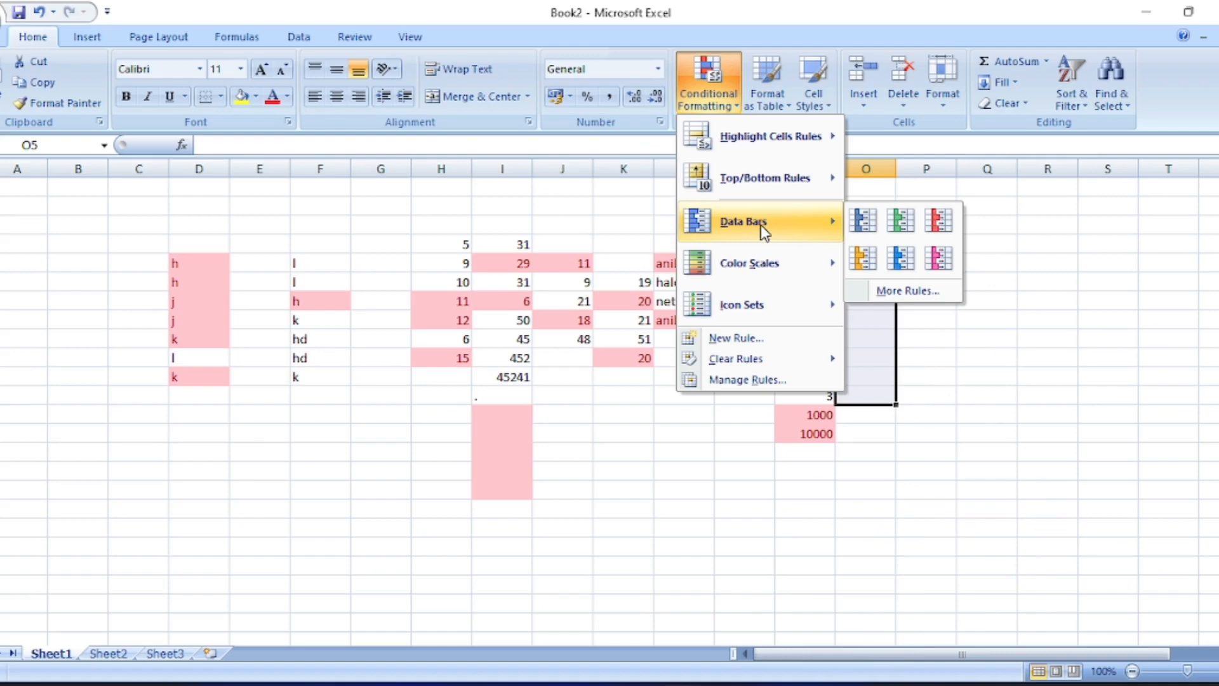
click(940, 222)
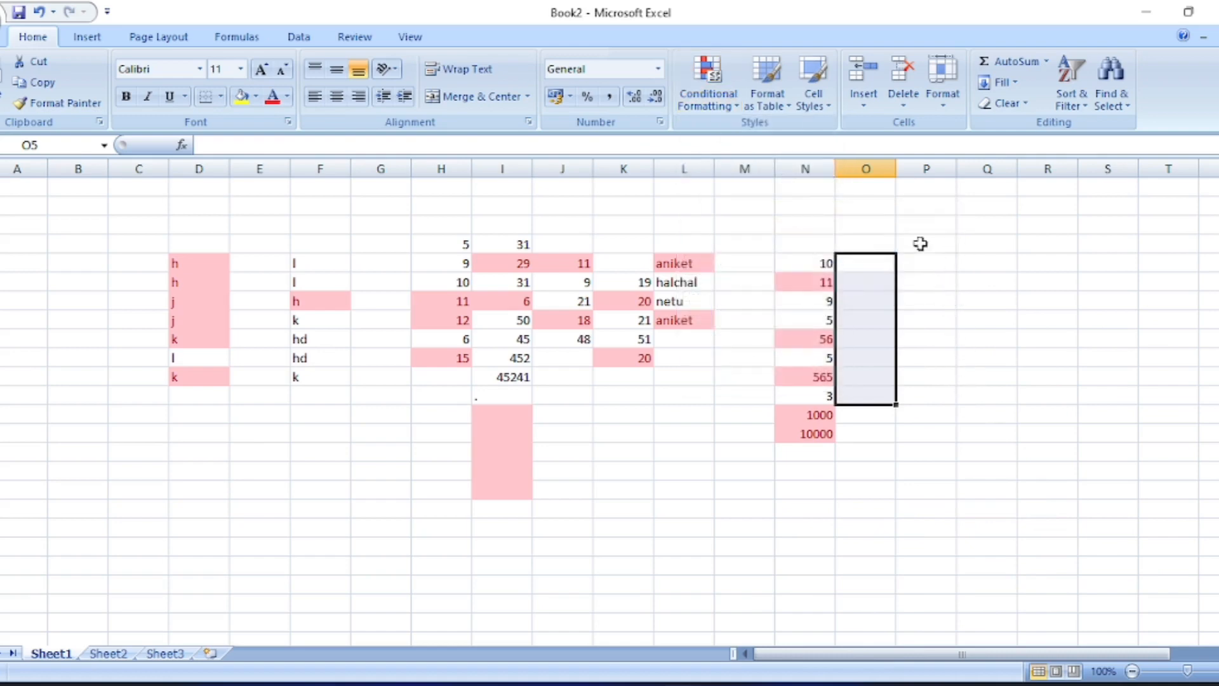
Apply red data bars as conditional formatting to the empty cells P4:P15
drag(921, 243, 925, 451)
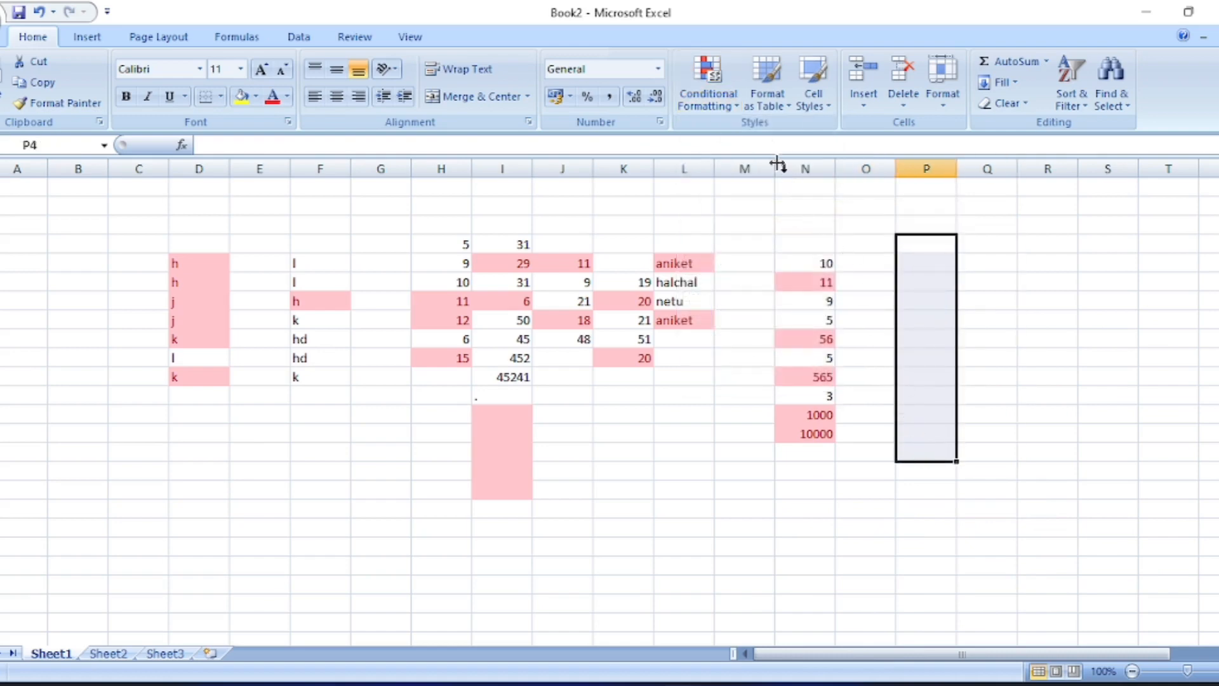
click(721, 107)
mouse_move(755, 223)
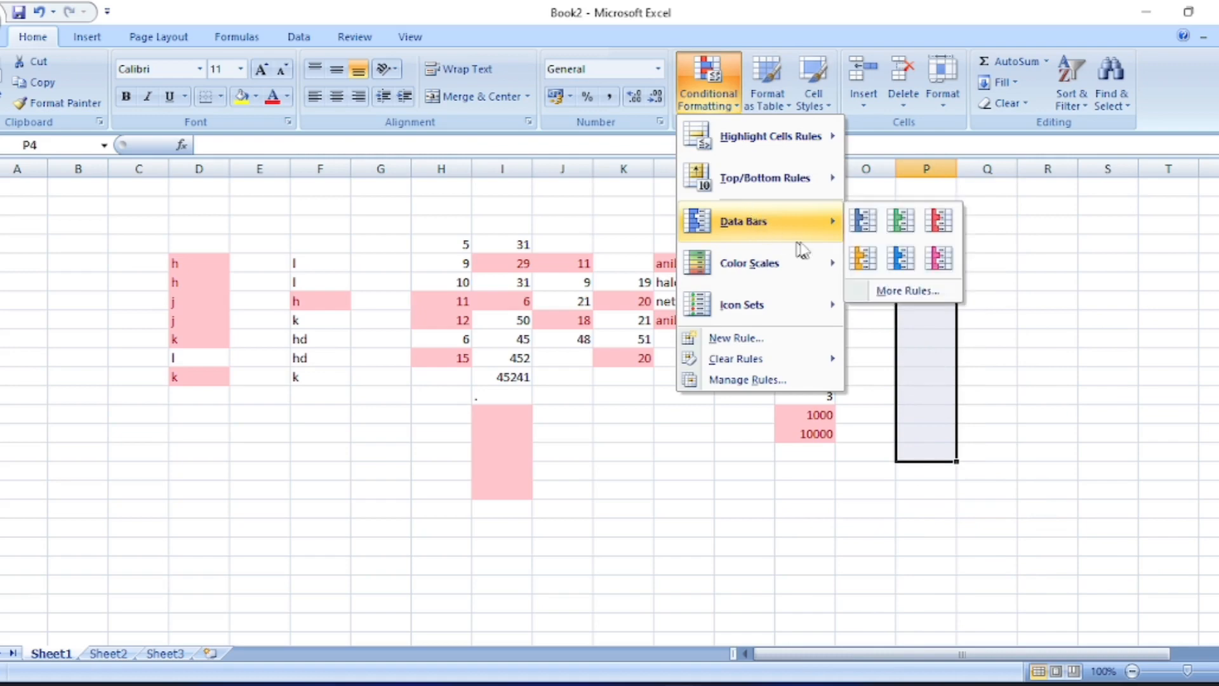
click(939, 229)
Enter the test numbers 2, 20, 500, 200, 5 and 542 down cells P5 to P10
click(924, 270)
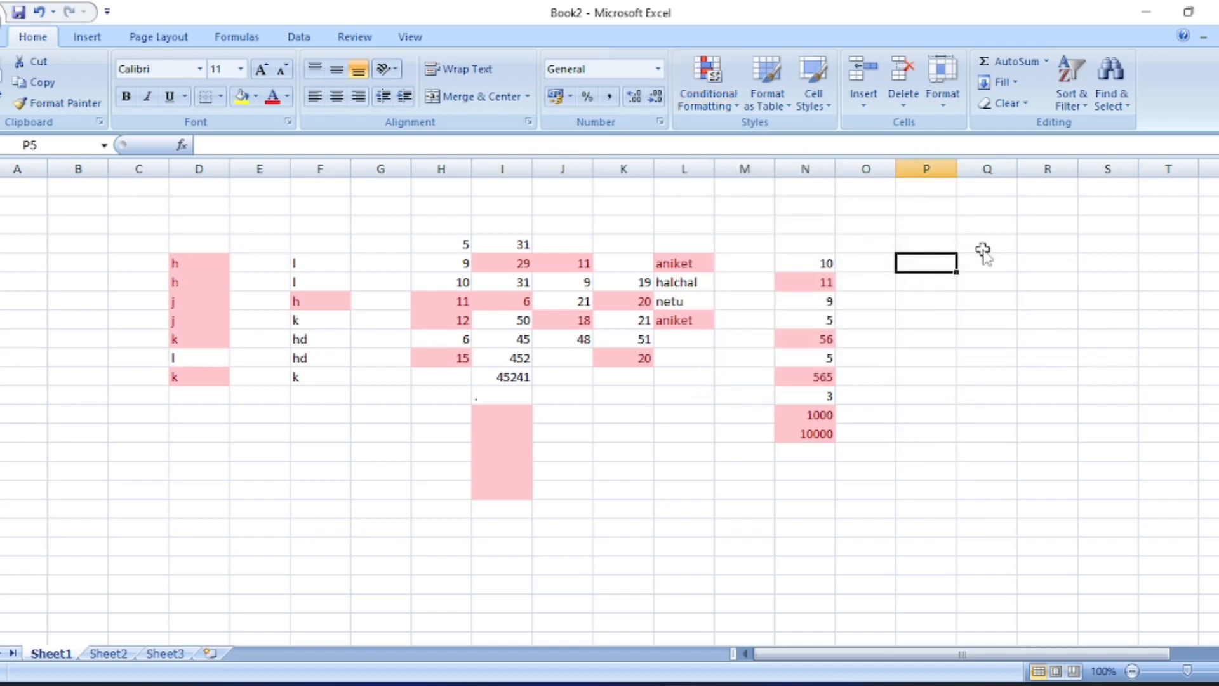
text(2)
key(Return)
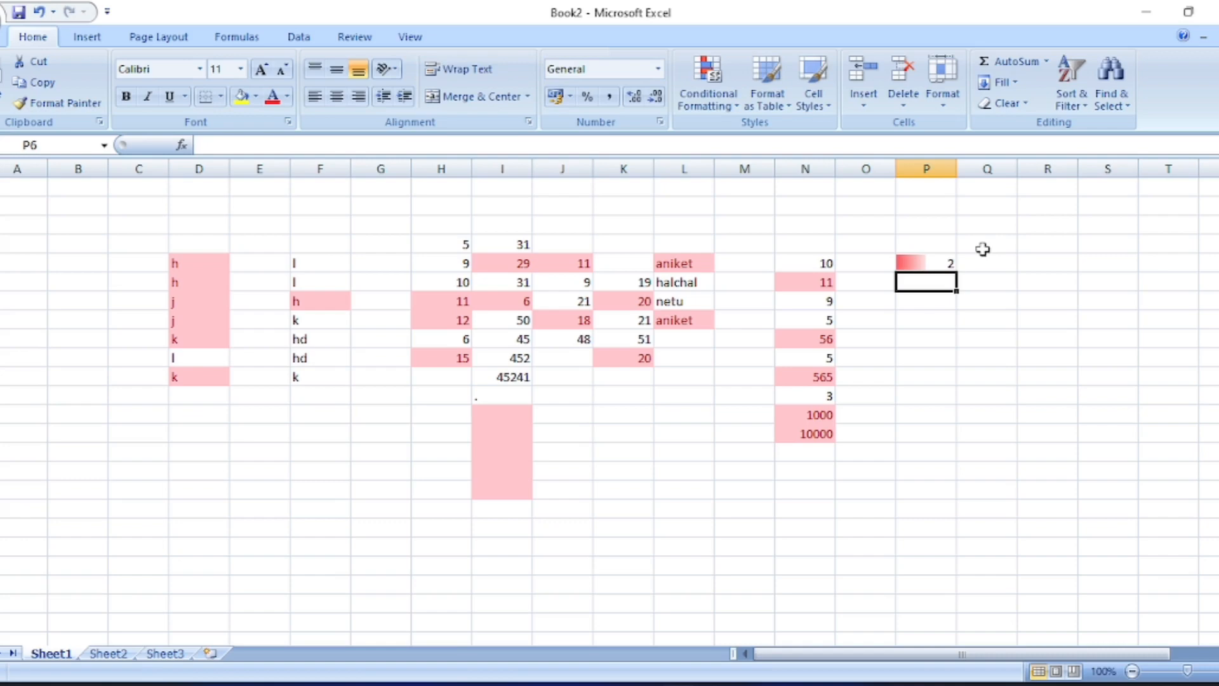
text(20)
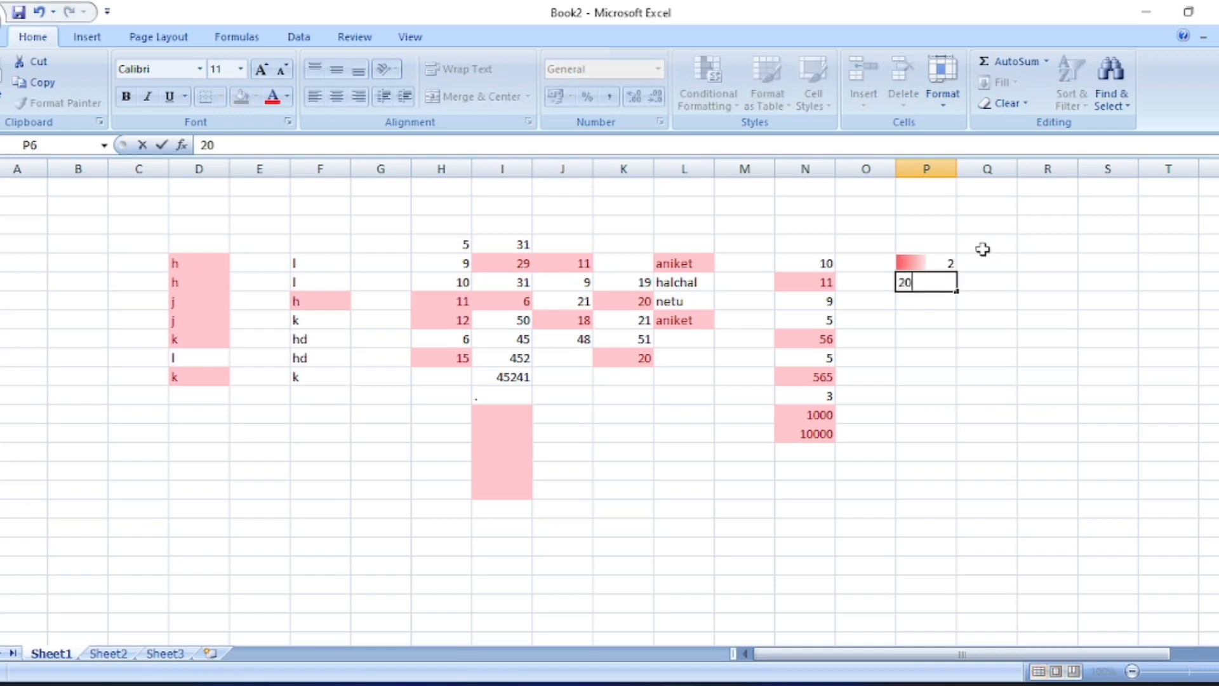
key(Return)
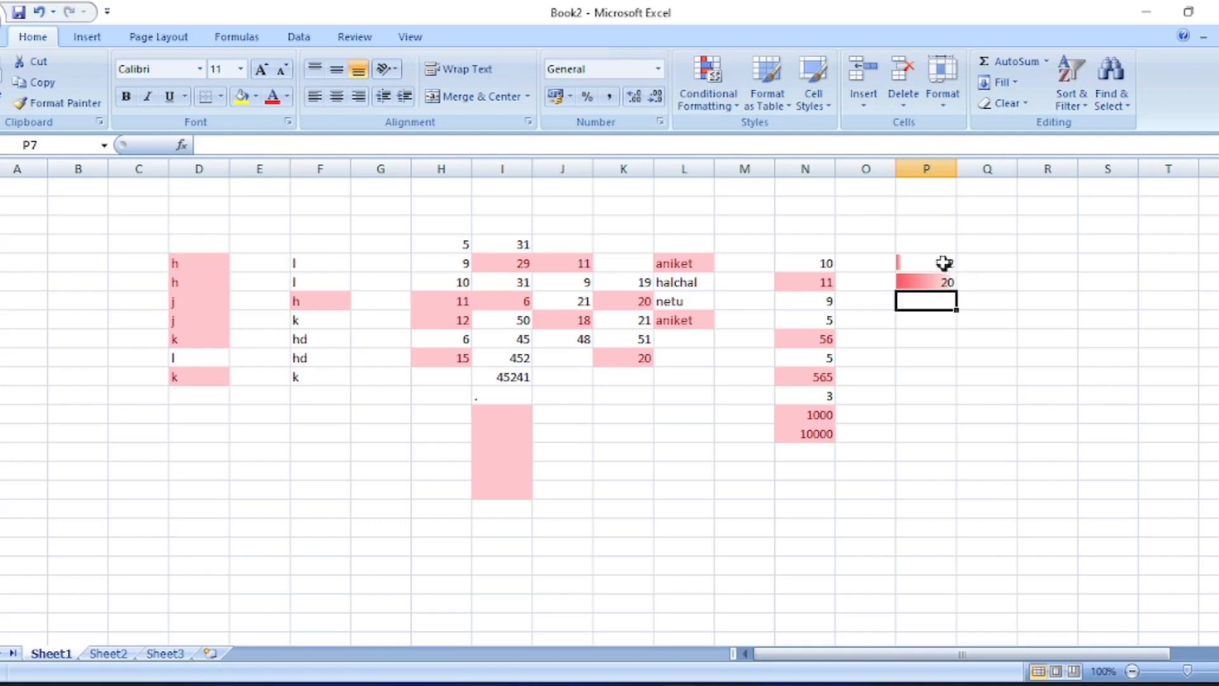
text(500)
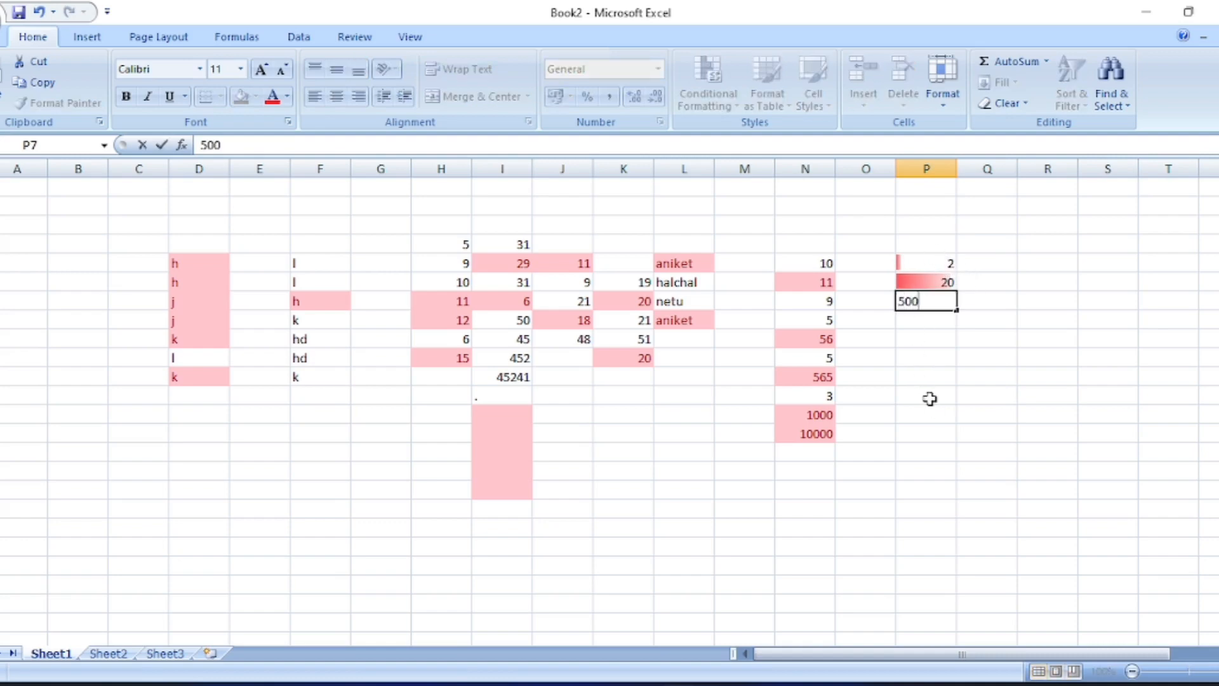
key(Return)
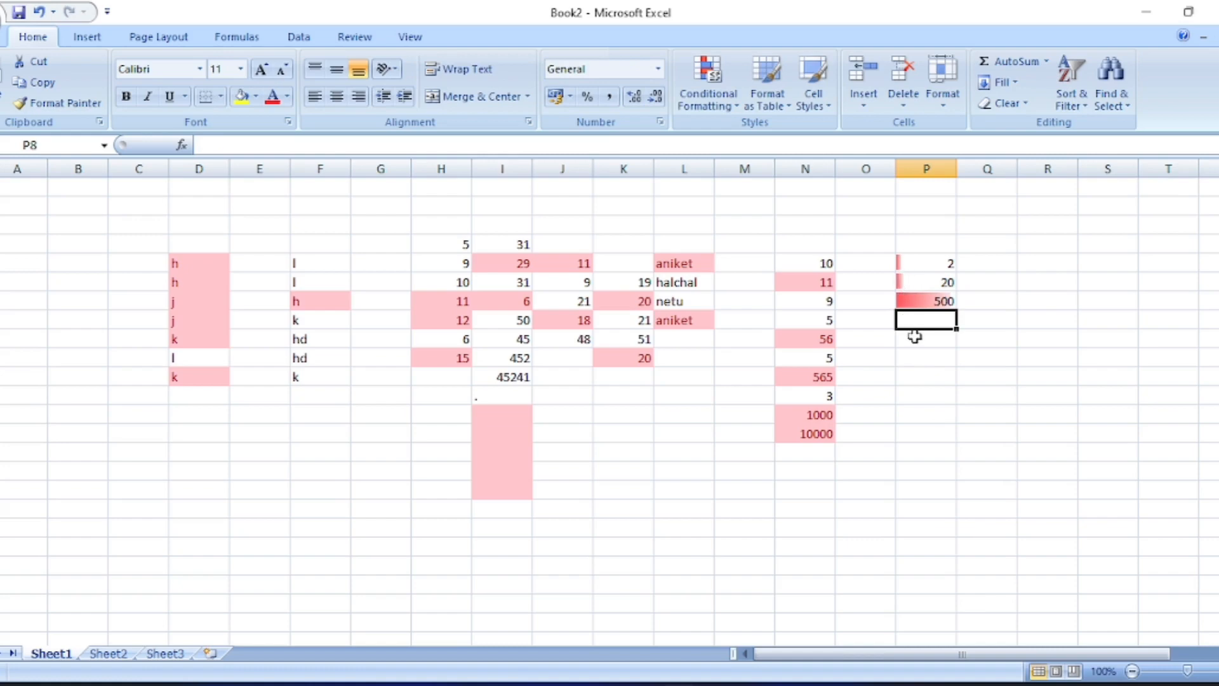
text(200)
key(Return)
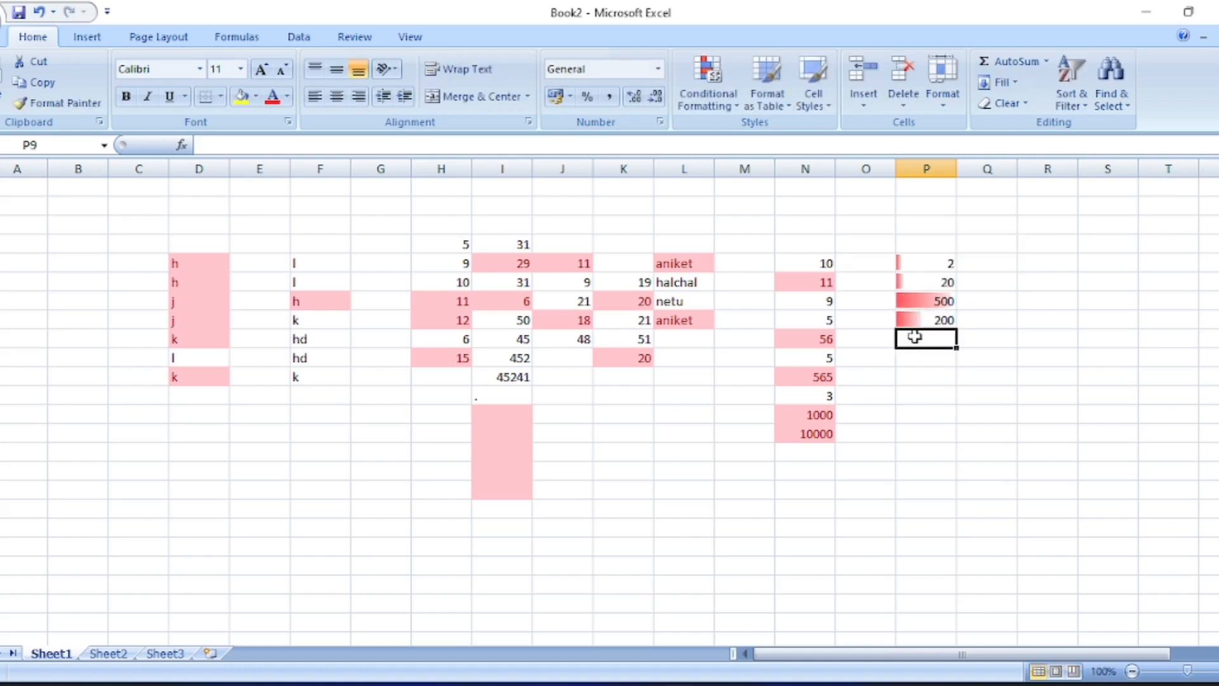
text(5)
key(Return)
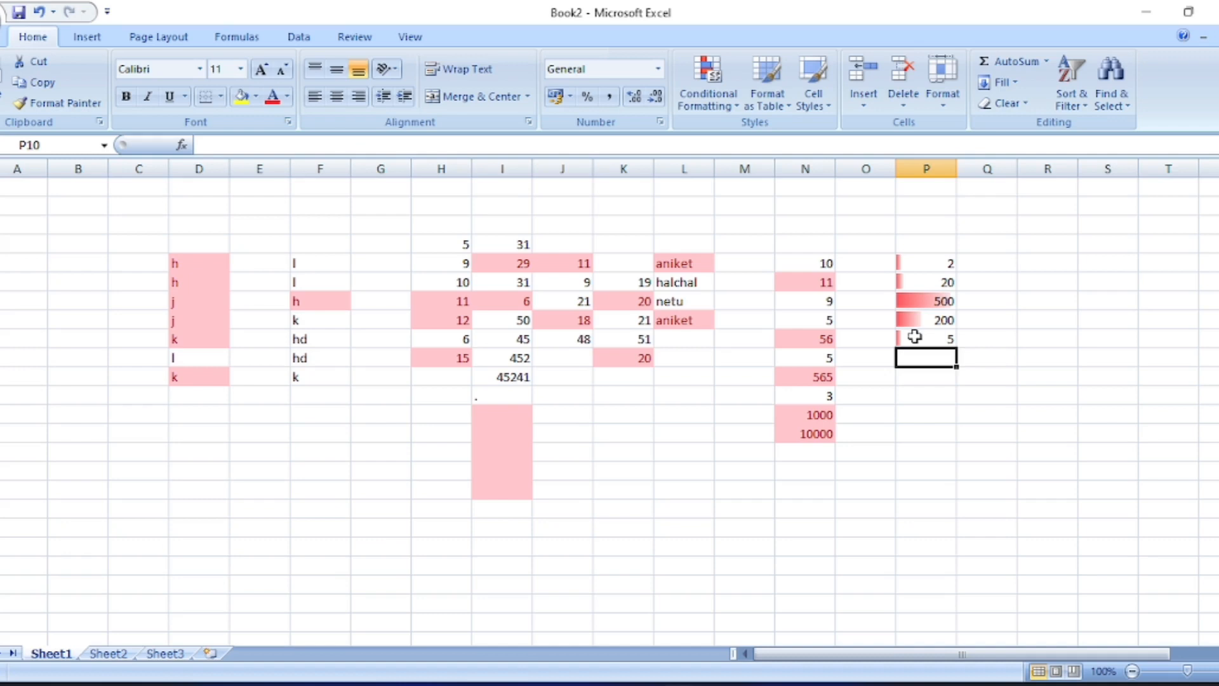
text(542)
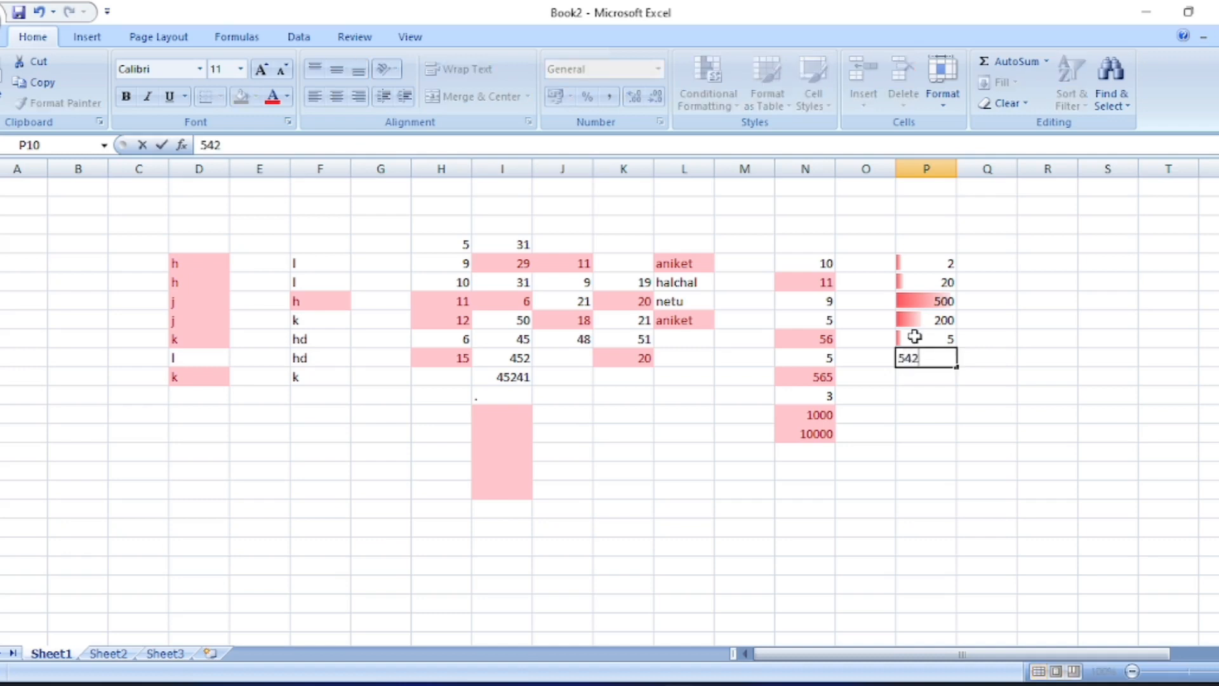
key(Return)
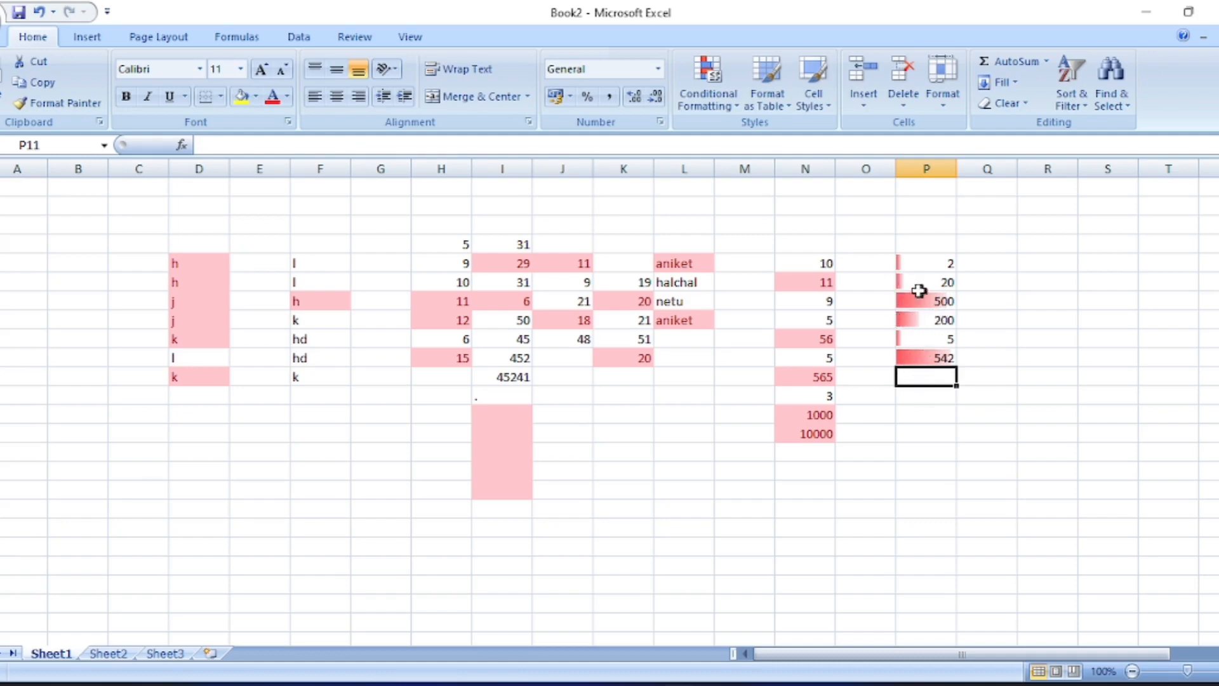
Apply a green-yellow-red color scale as conditional formatting to the empty cells Q4:Q15
drag(987, 245, 1009, 450)
click(726, 102)
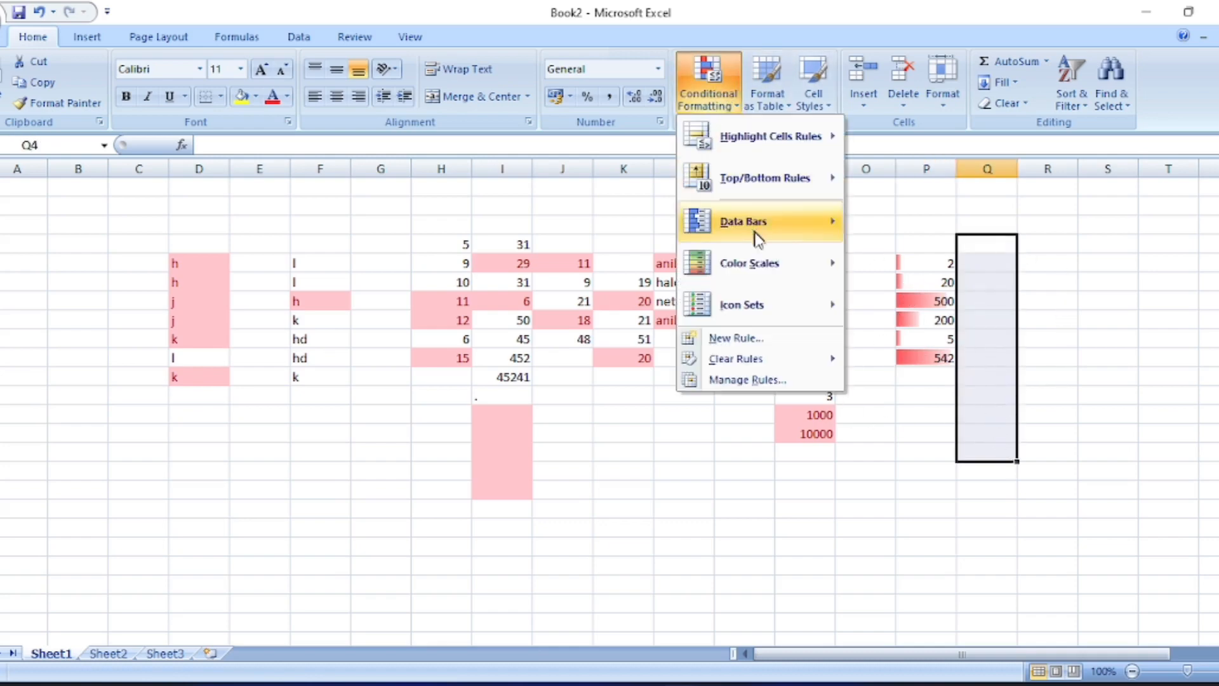
mouse_move(764, 244)
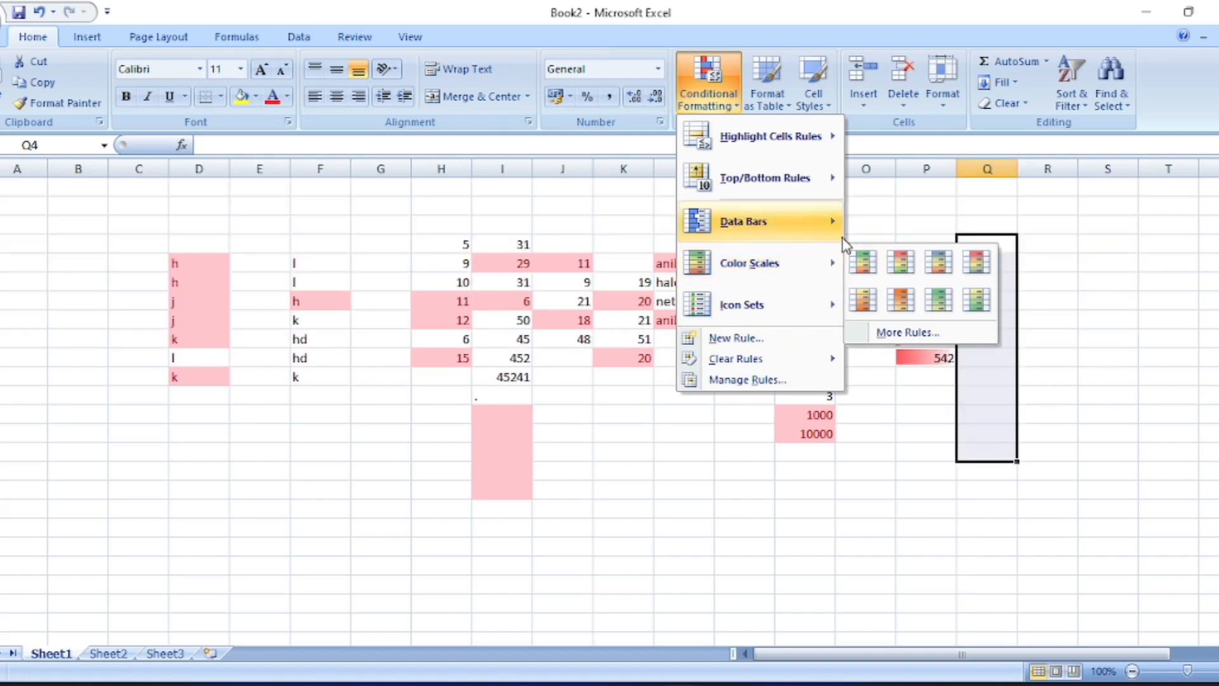
click(864, 263)
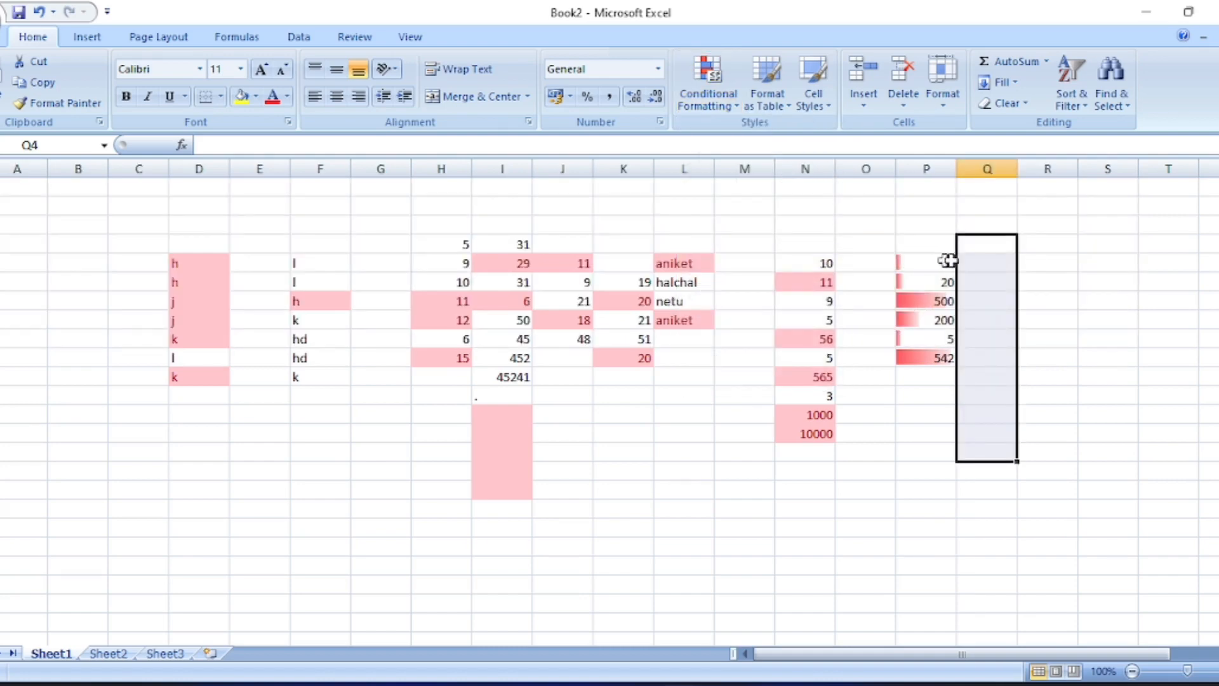
Enter the test numbers 20, 30, 0, 500, 8520, 1 and 3 down cells Q5 to Q11
click(967, 262)
text(20)
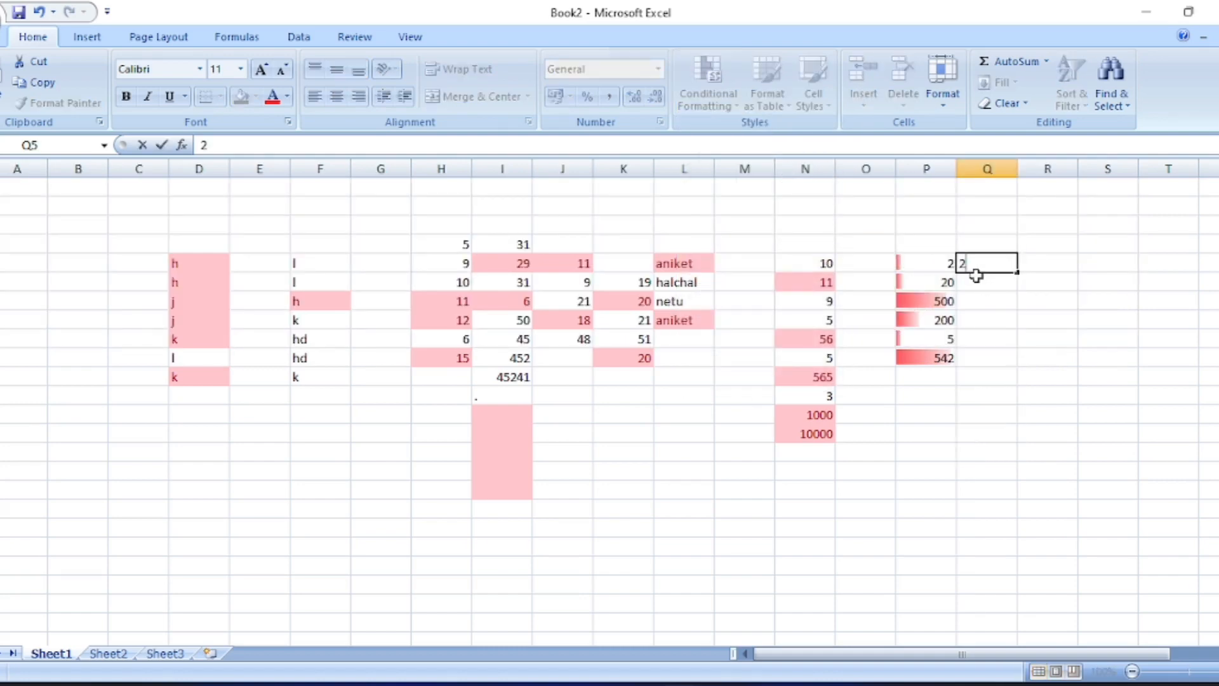
key(Return)
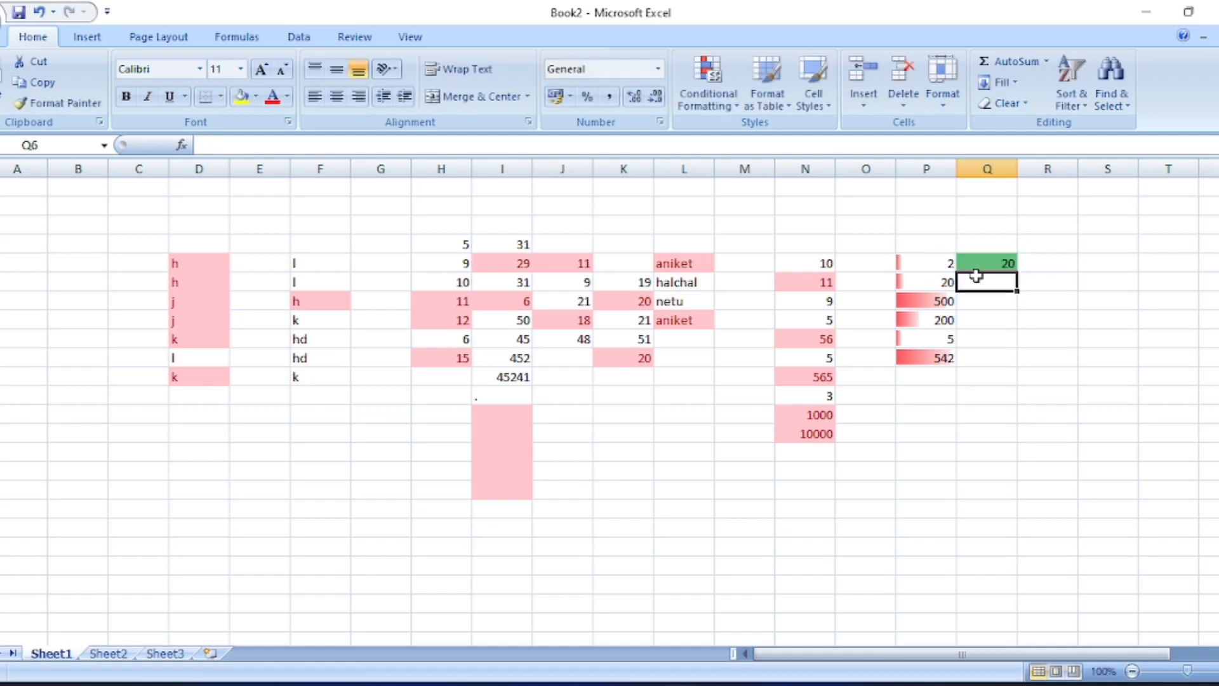
text(30)
key(Return)
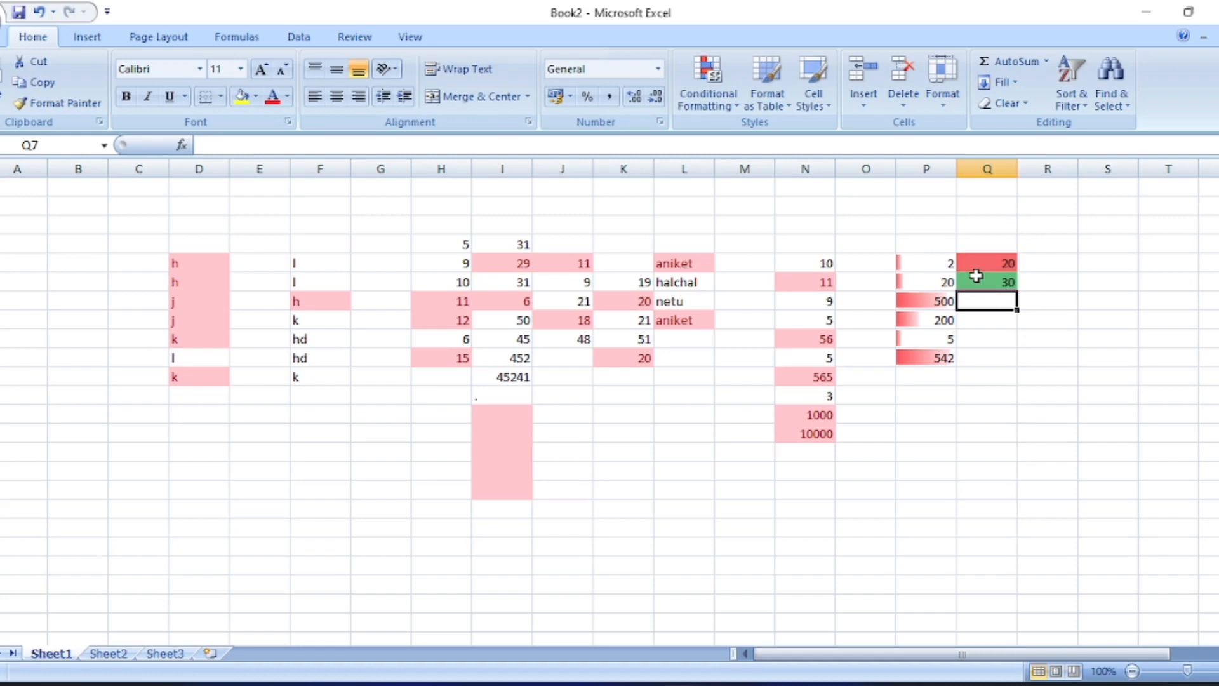
text(0)
key(Return)
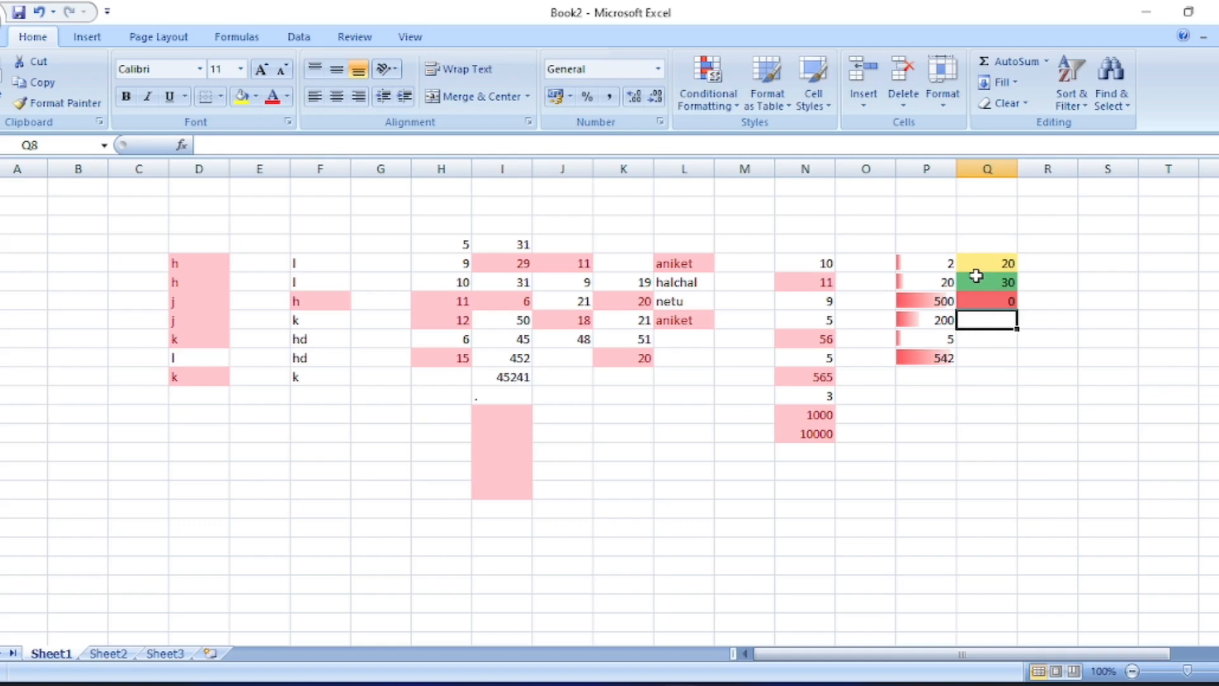
text(500)
key(Return)
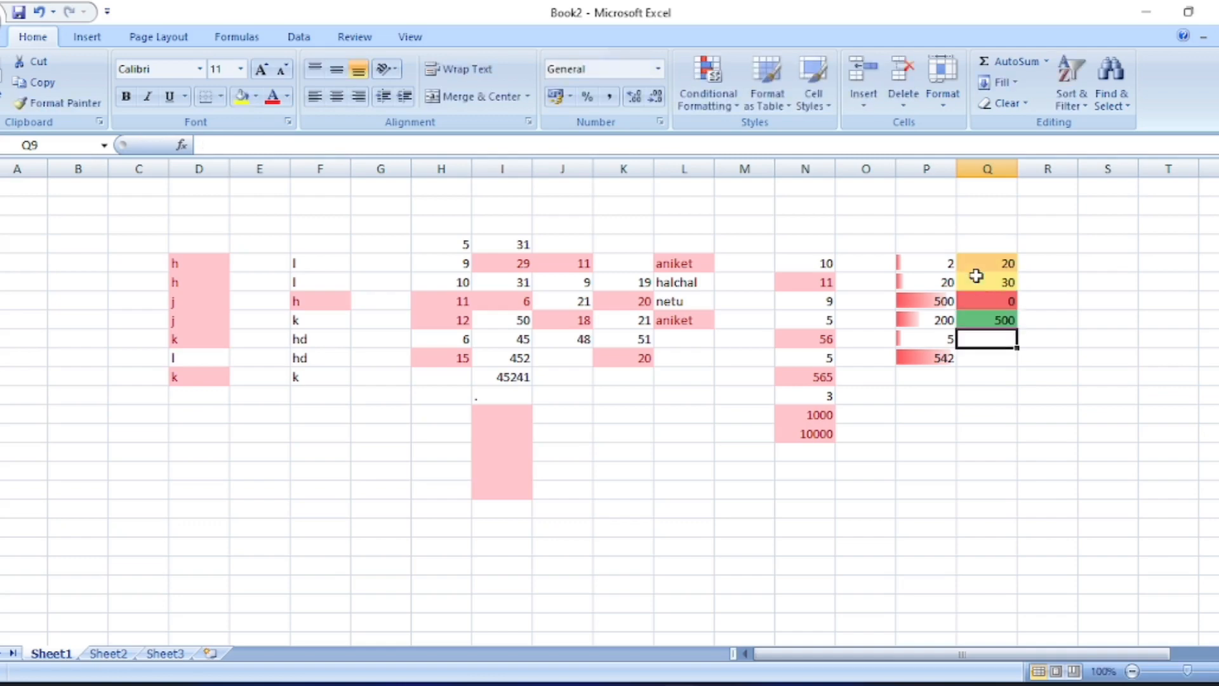
text(85)
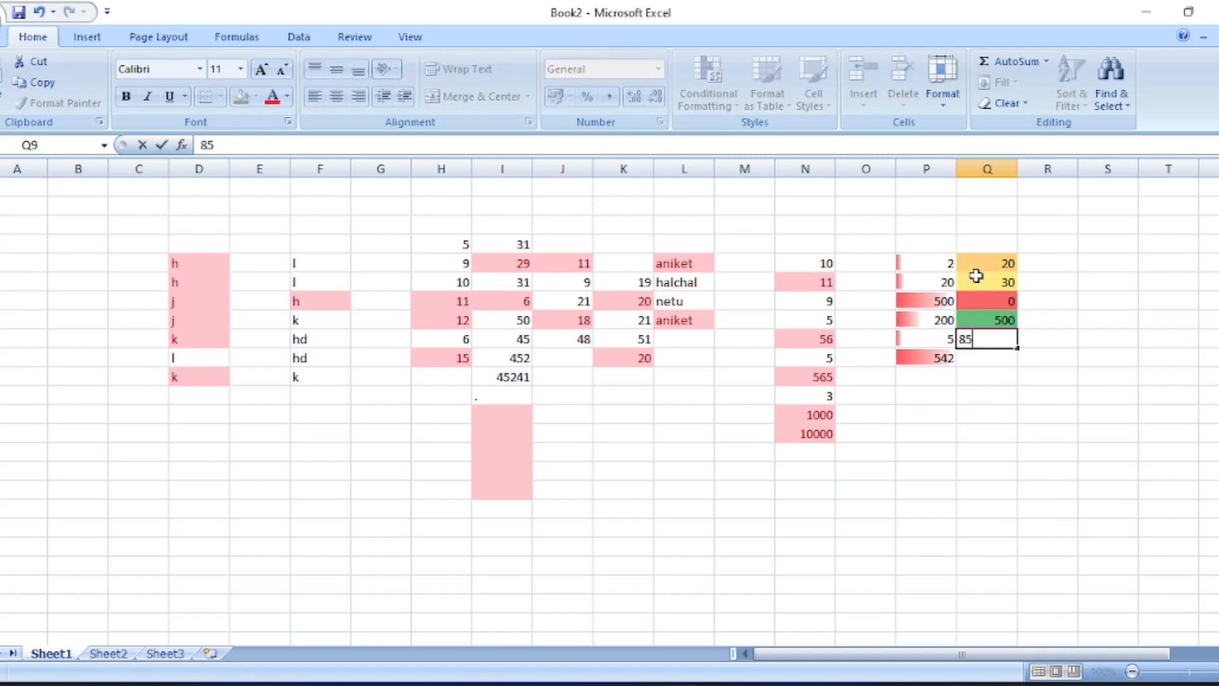
text(20)
key(Return)
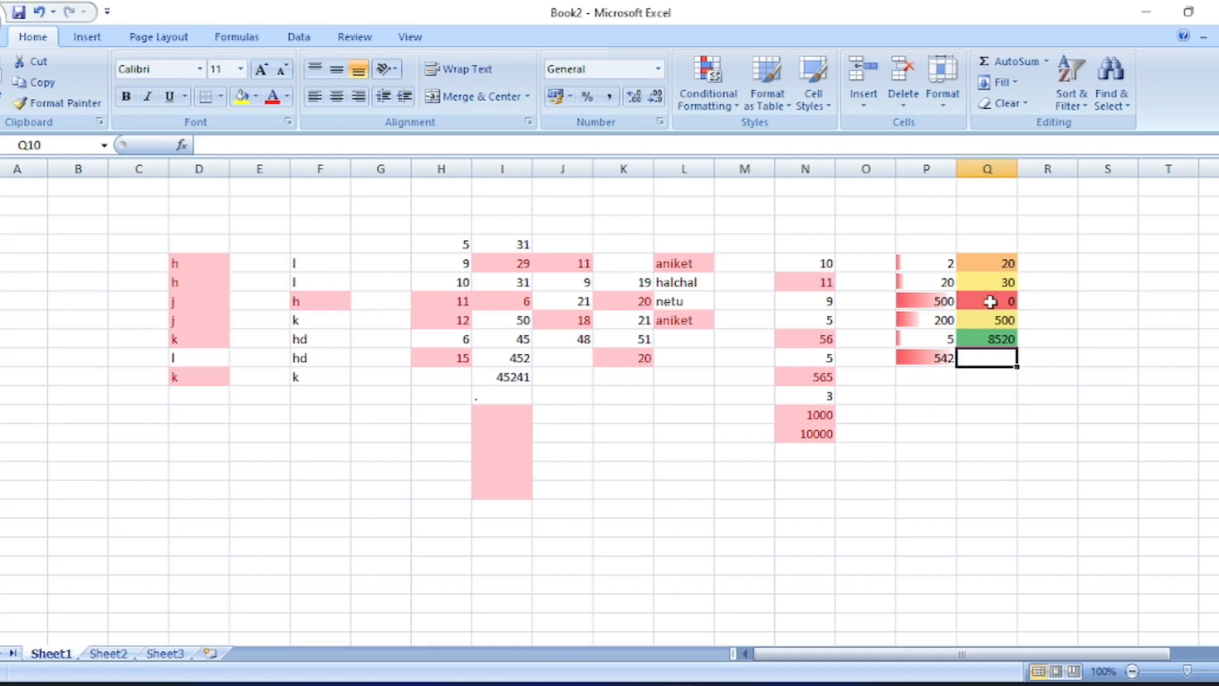
text(1)
key(Return)
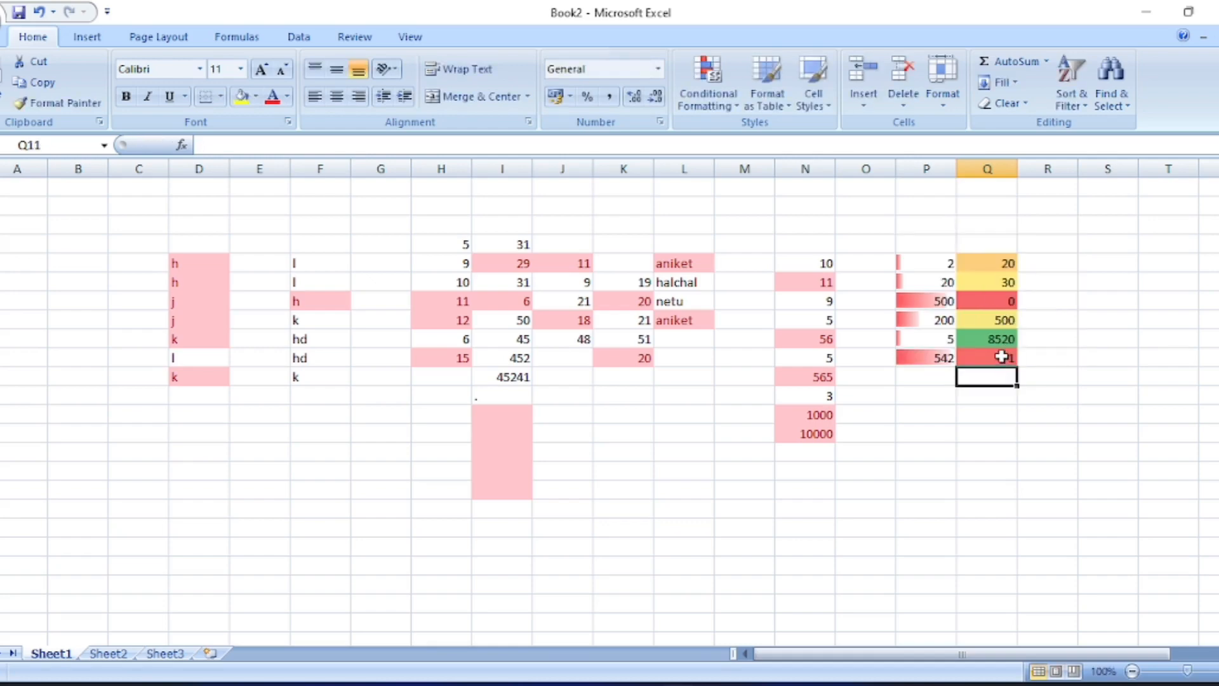
text(33)
key(Return)
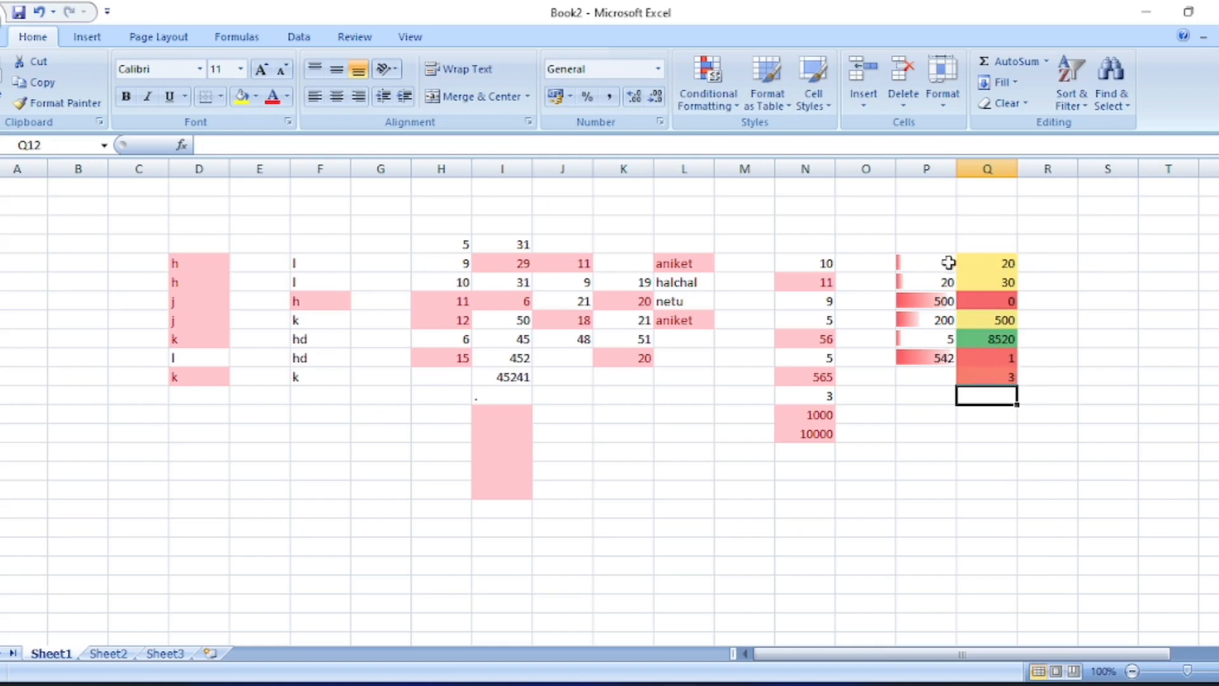
Add a 2-Color Scale rule to cell Q12, running from orange at the lowest value to yellow at the highest value
click(708, 89)
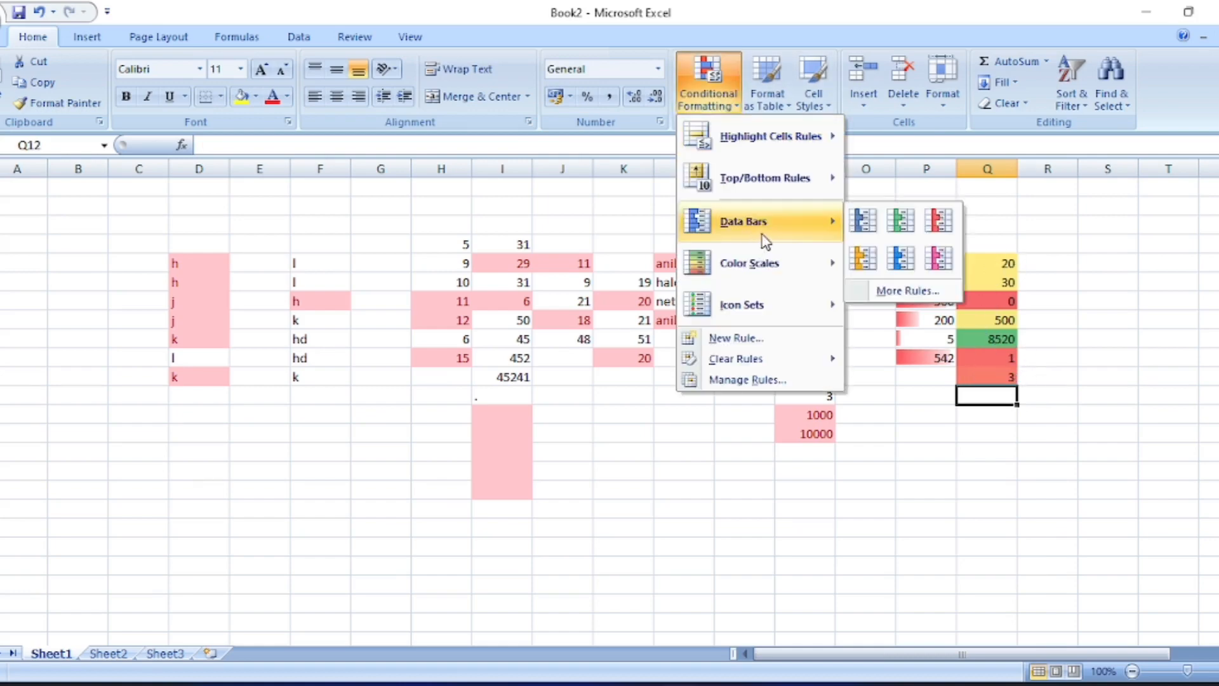
mouse_move(769, 263)
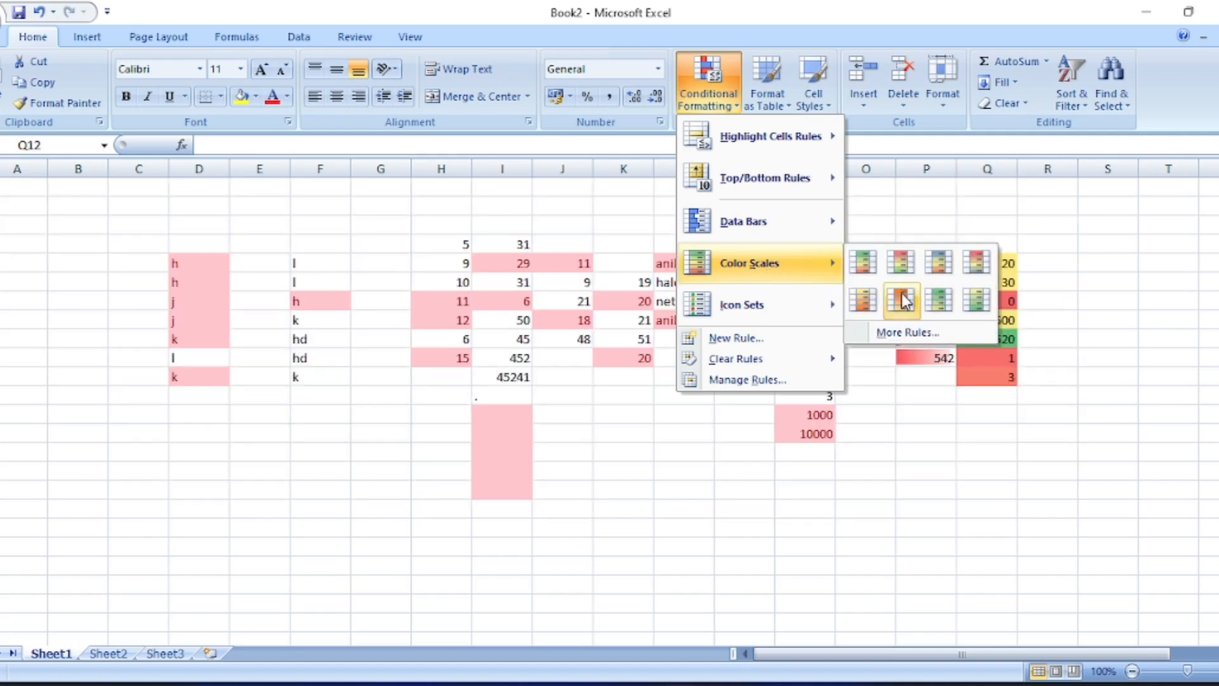
click(904, 332)
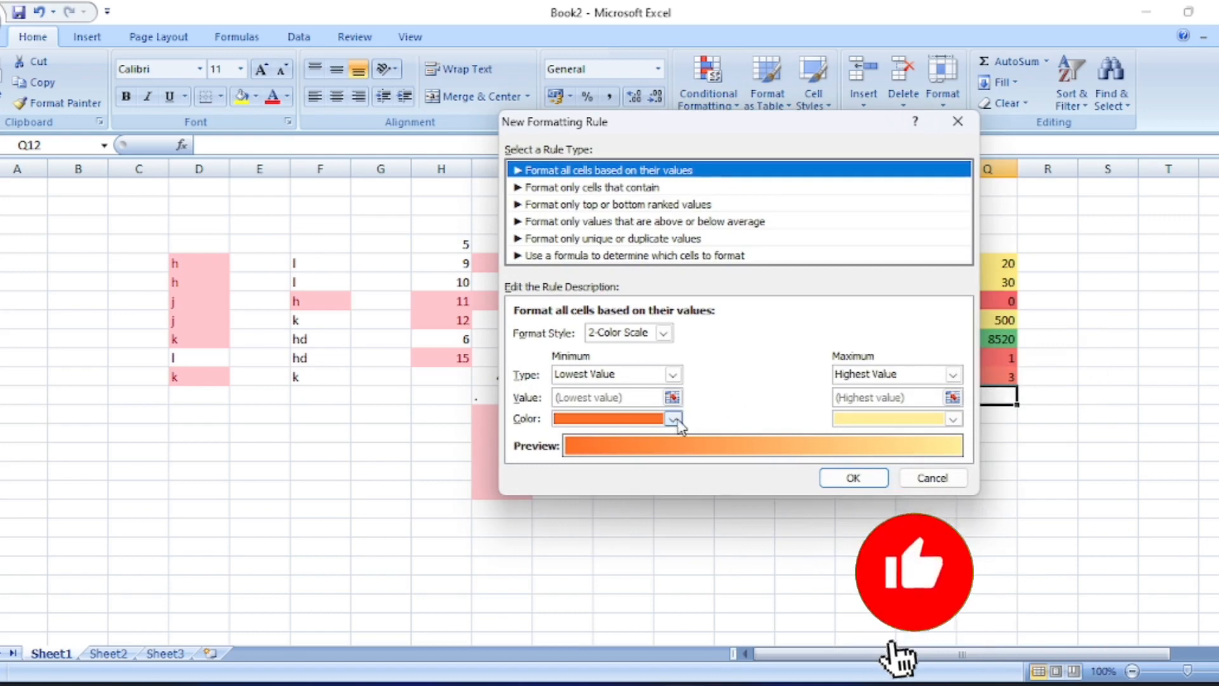
click(672, 374)
click(673, 374)
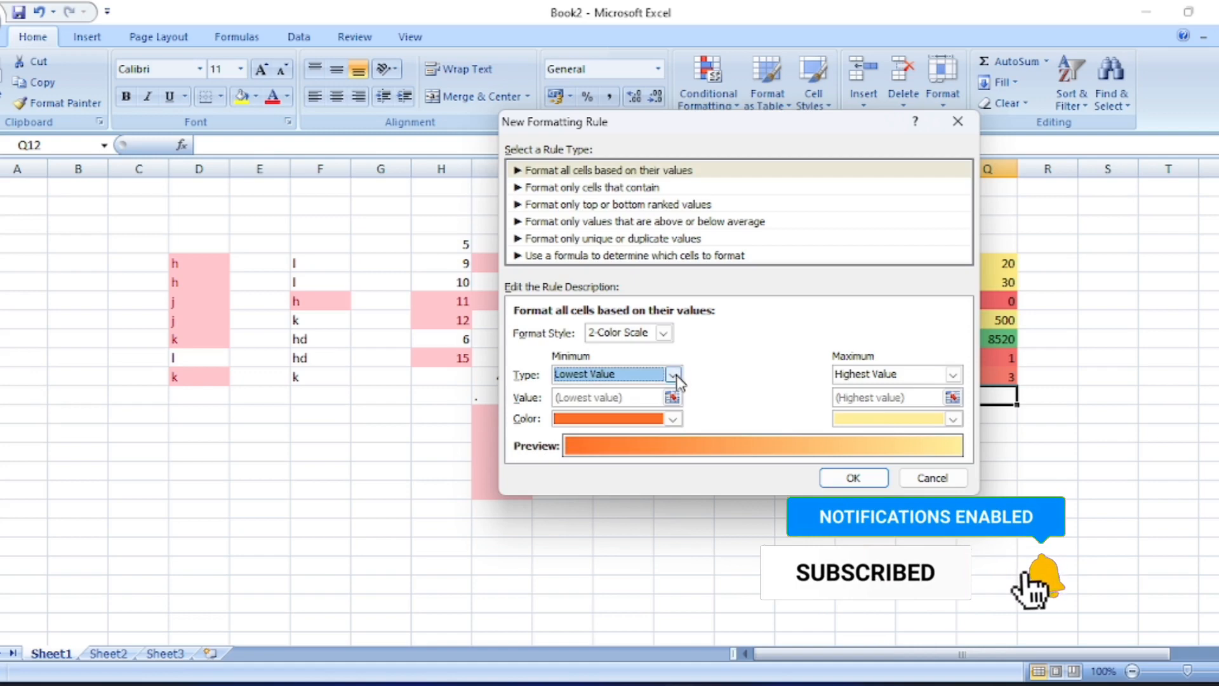
click(953, 376)
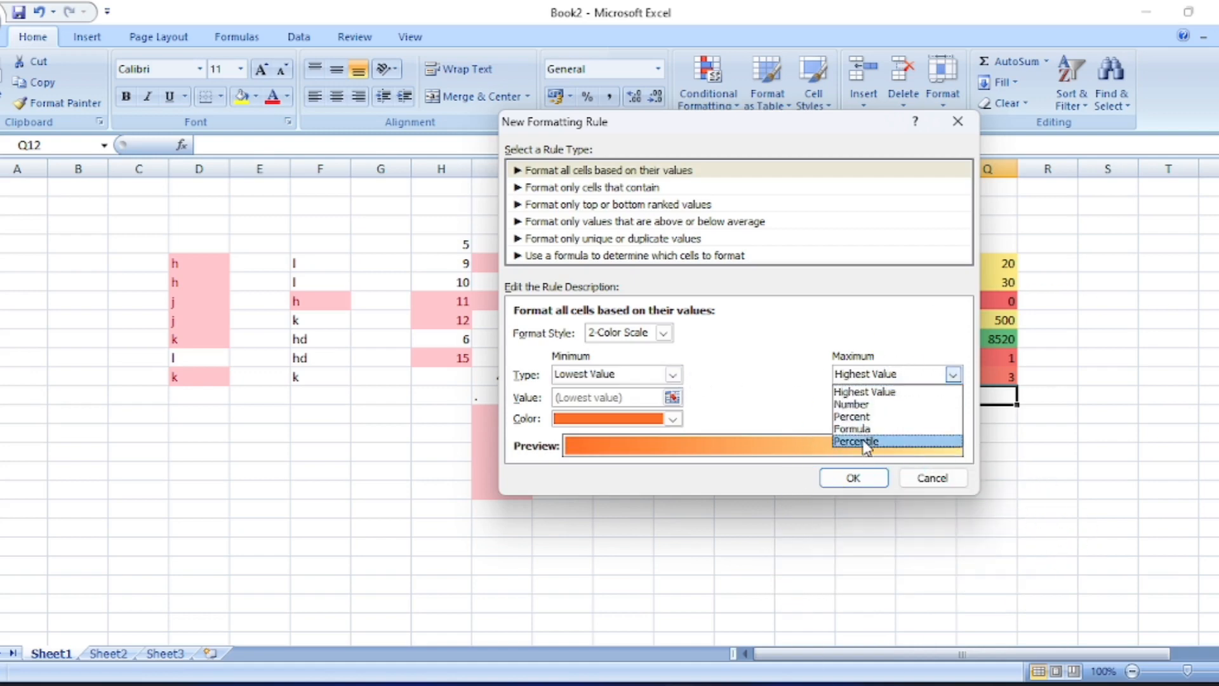
click(739, 404)
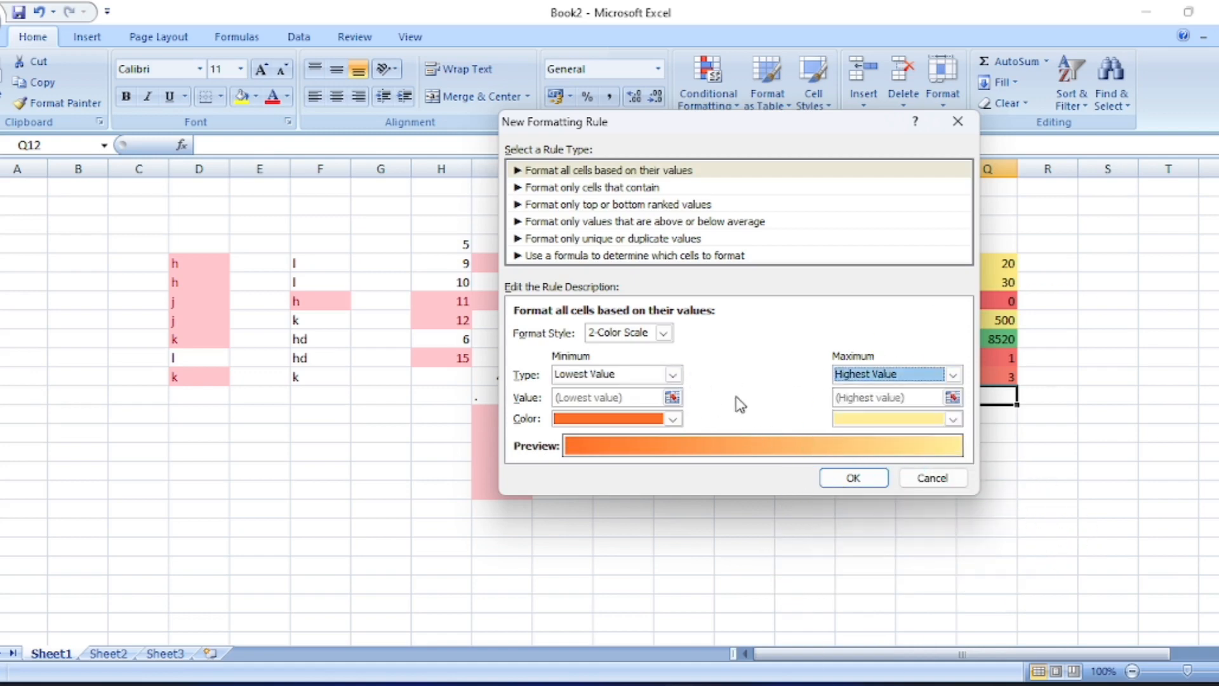
click(857, 479)
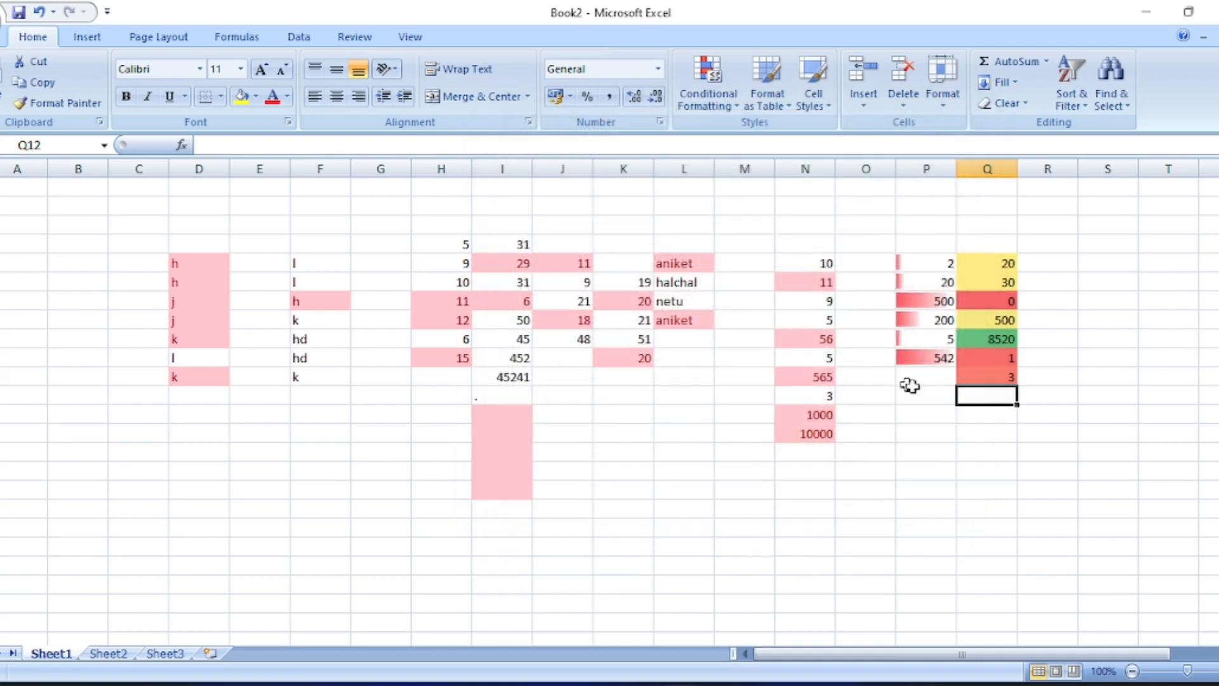
Apply the icon set of circled check, exclamation and cross symbols to the empty cells K28:K41
scroll(864, 425, down, 5)
scroll(807, 394, down, 2)
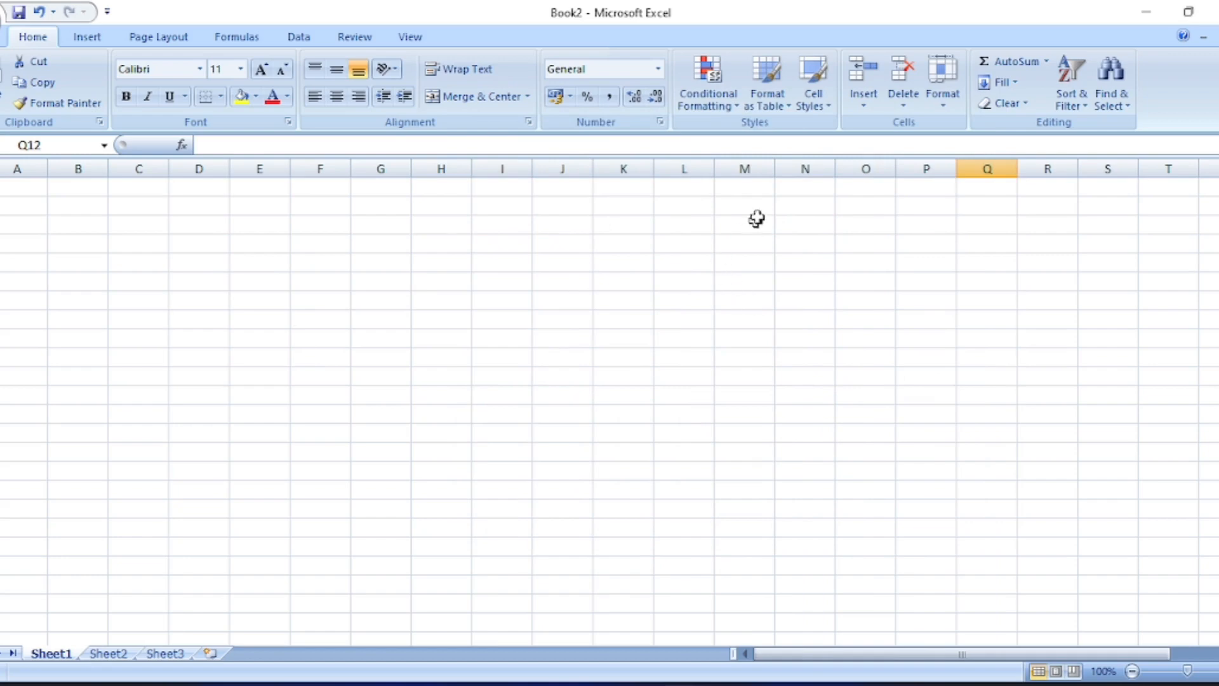
drag(610, 242, 622, 486)
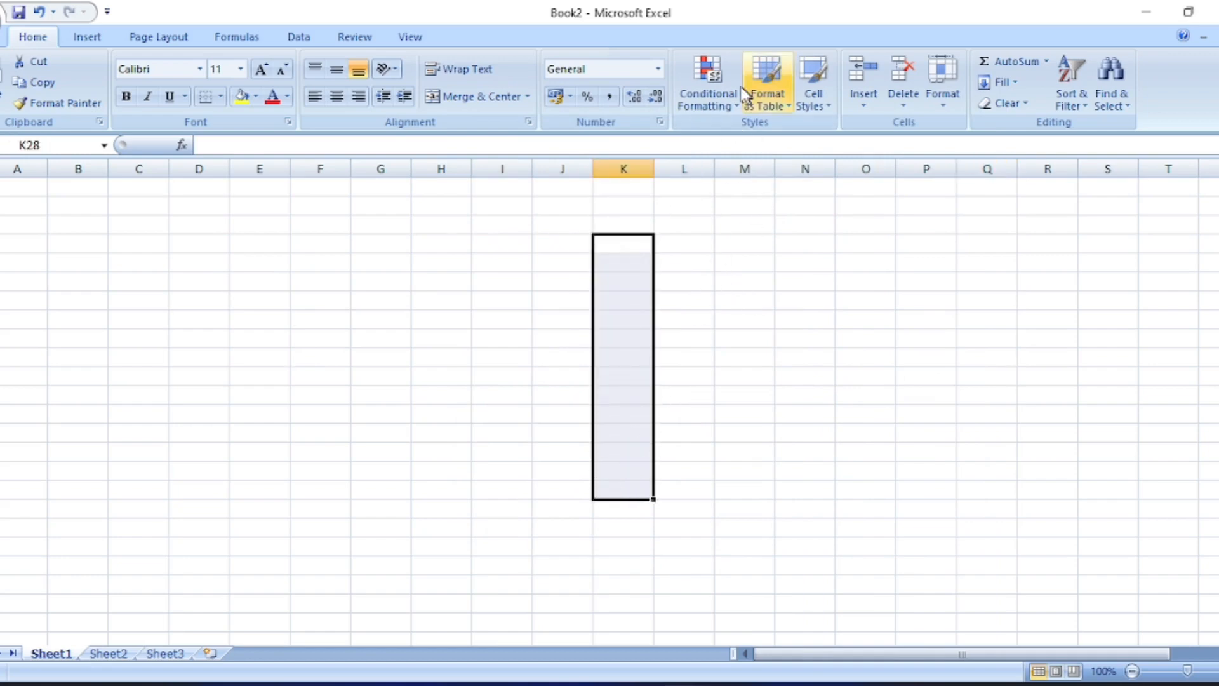
click(706, 81)
mouse_move(753, 277)
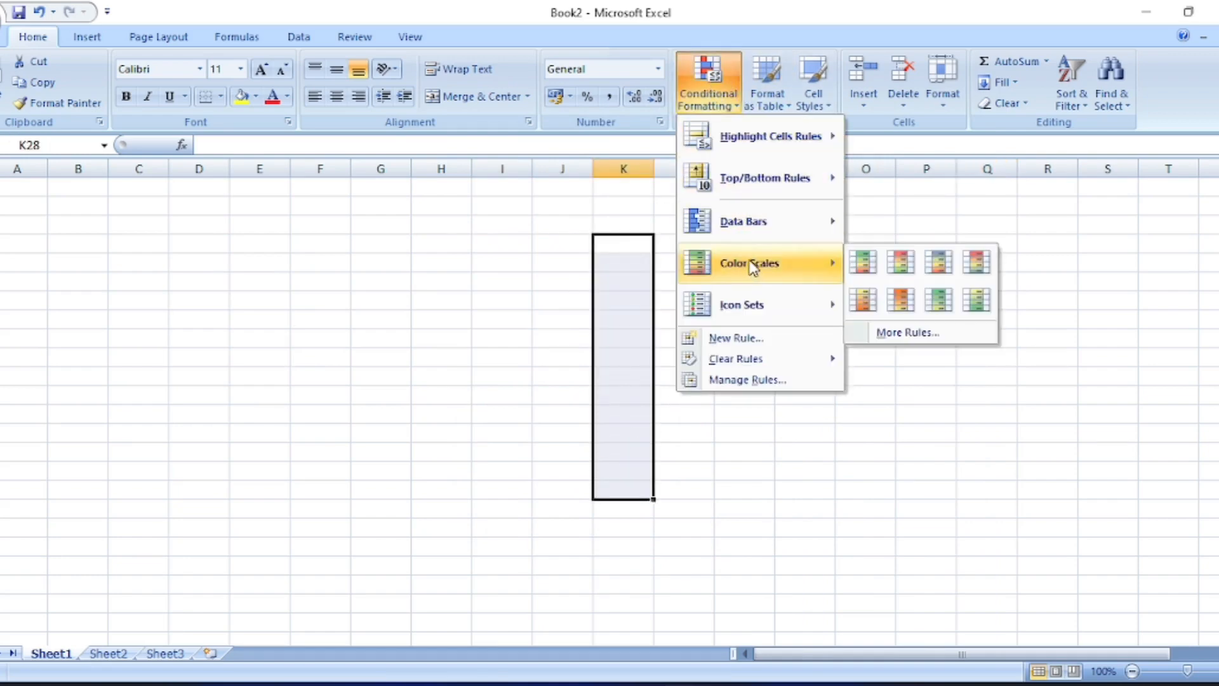
mouse_move(756, 306)
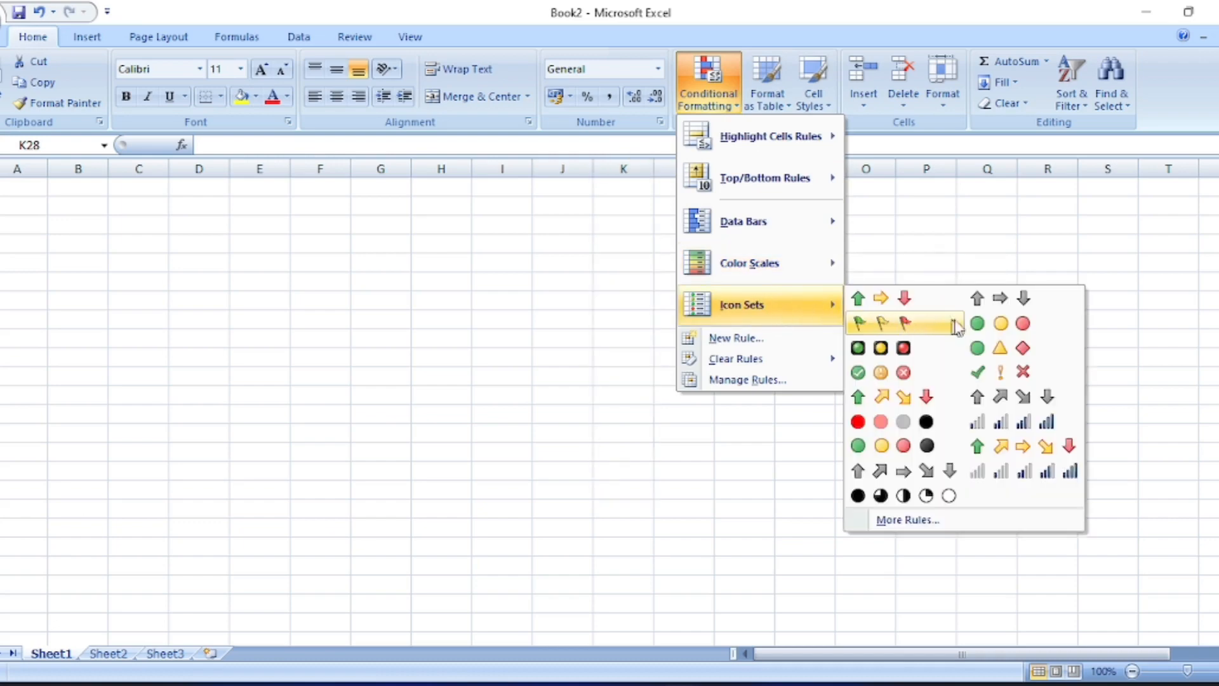
click(893, 376)
Enter the test numbers 50, 30 and 10 down cells K29 to K31
click(624, 268)
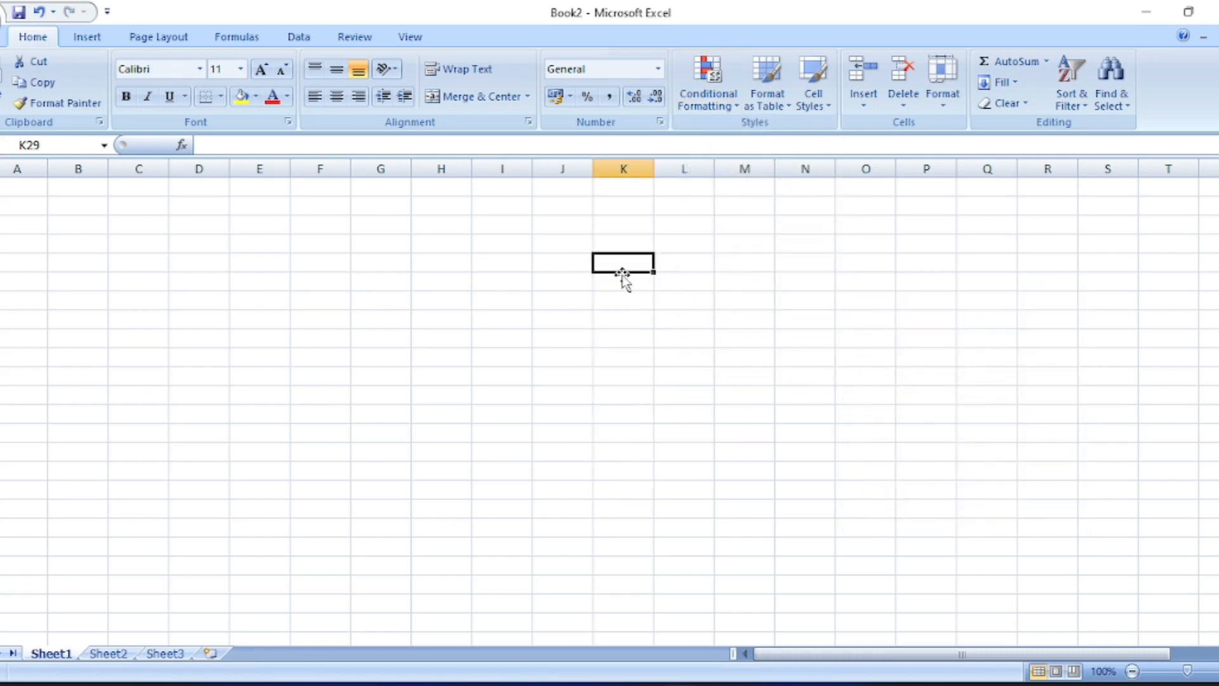
text(50)
key(Return)
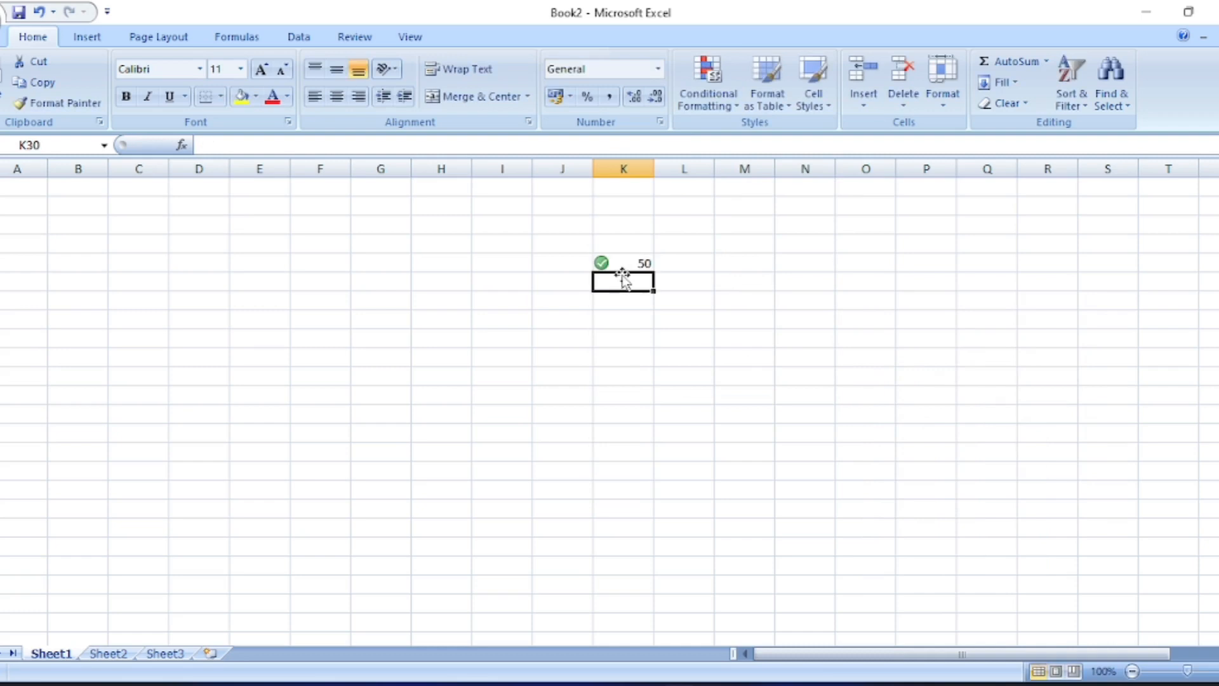
text(30)
key(Return)
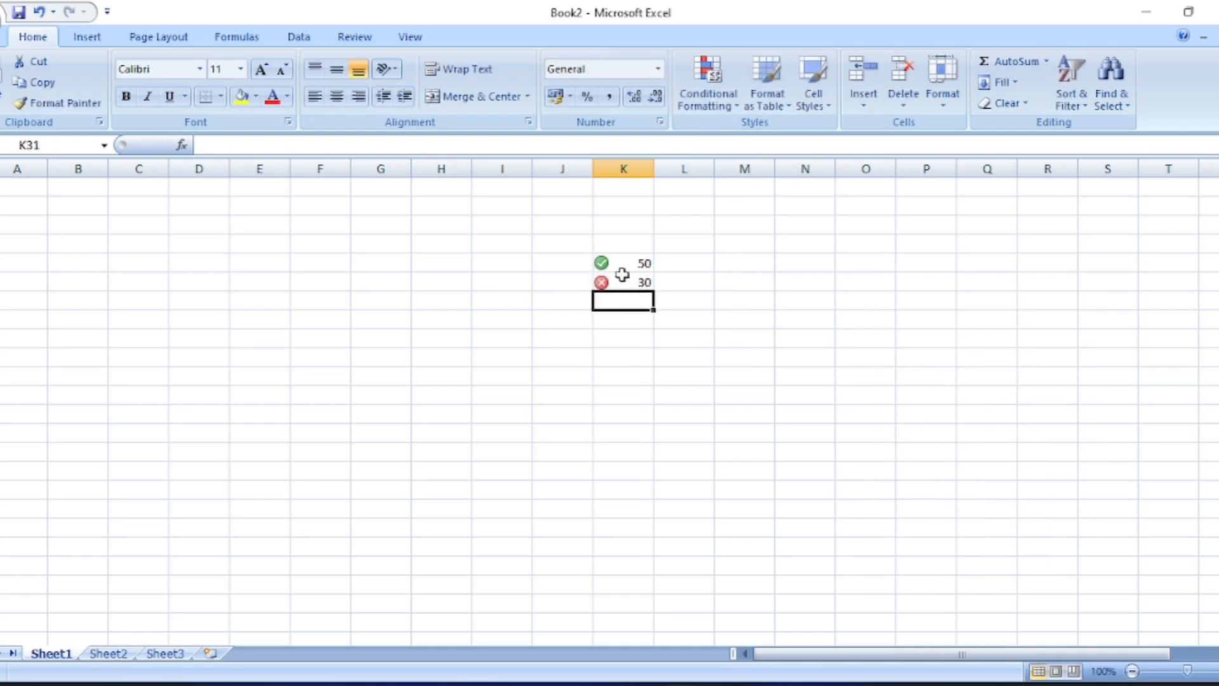
text(10)
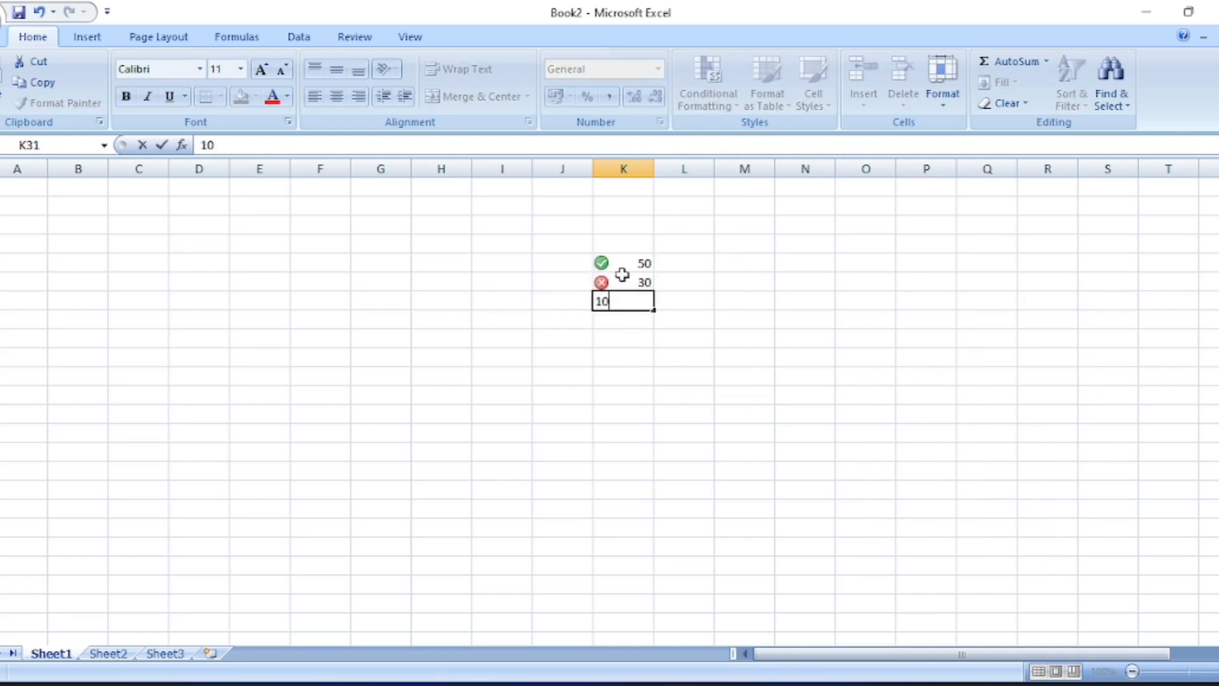
key(Return)
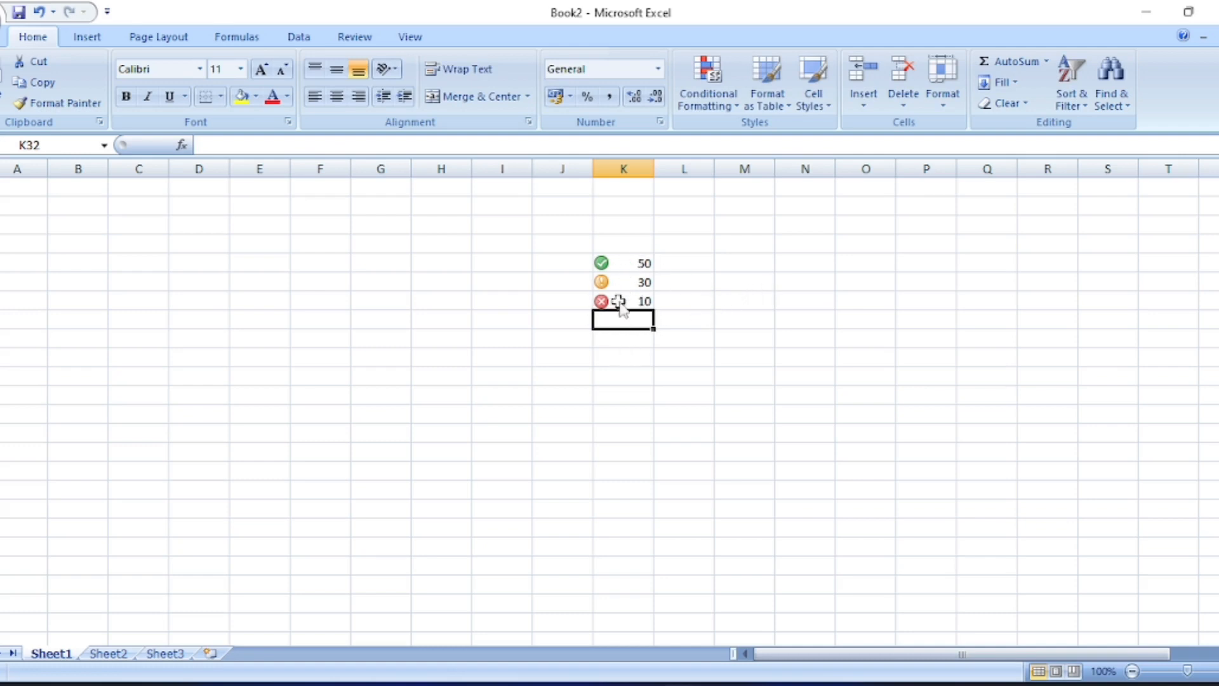
Add a 3 Traffic Lights (Unrimmed) icon set rule to cell K32 with Number thresholds of 0 for green and 33 for yellow
click(714, 109)
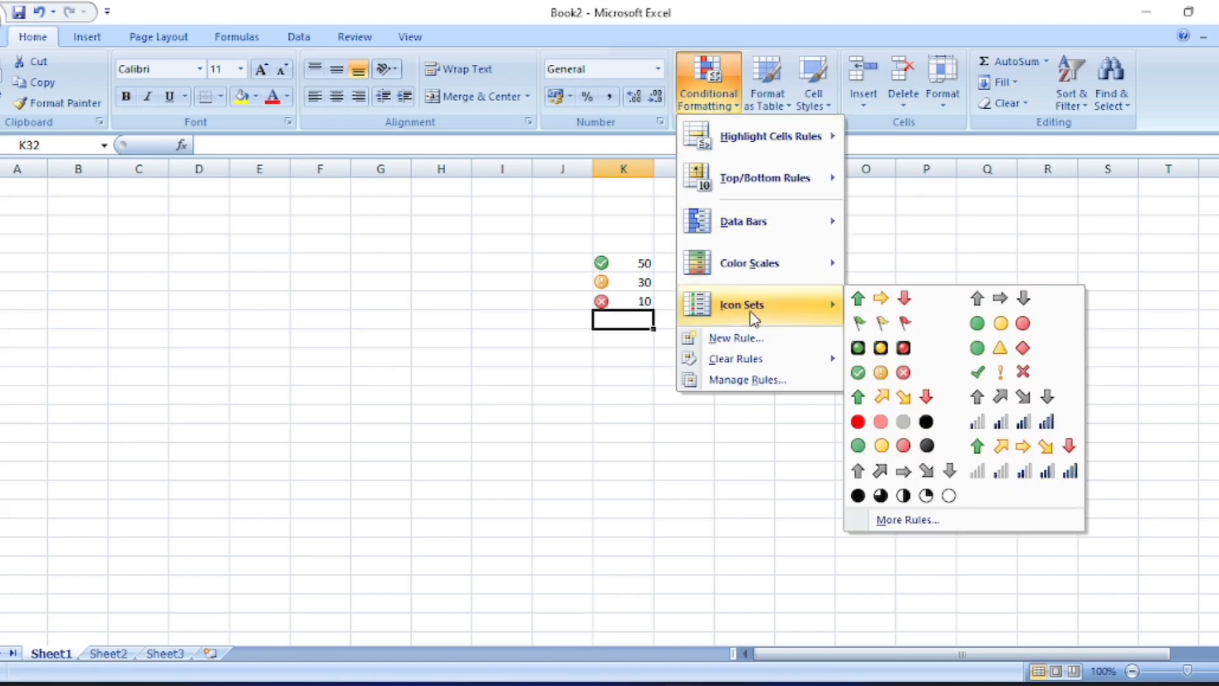
click(889, 522)
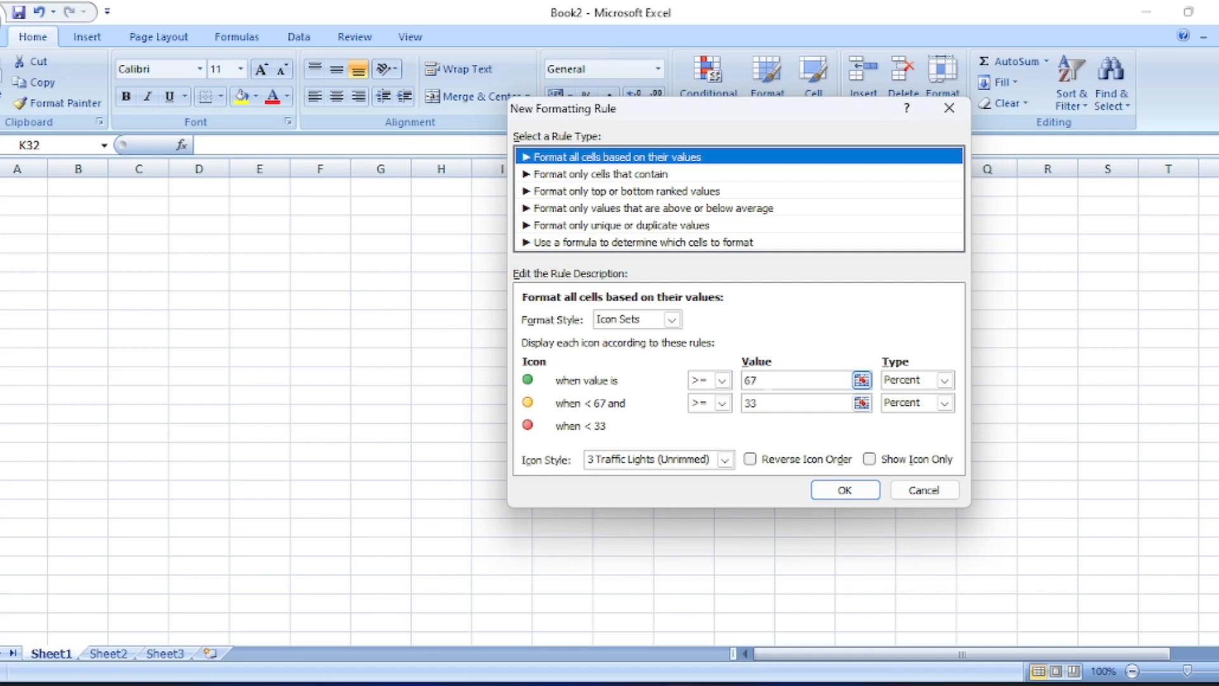
click(755, 380)
key(BackSpace)
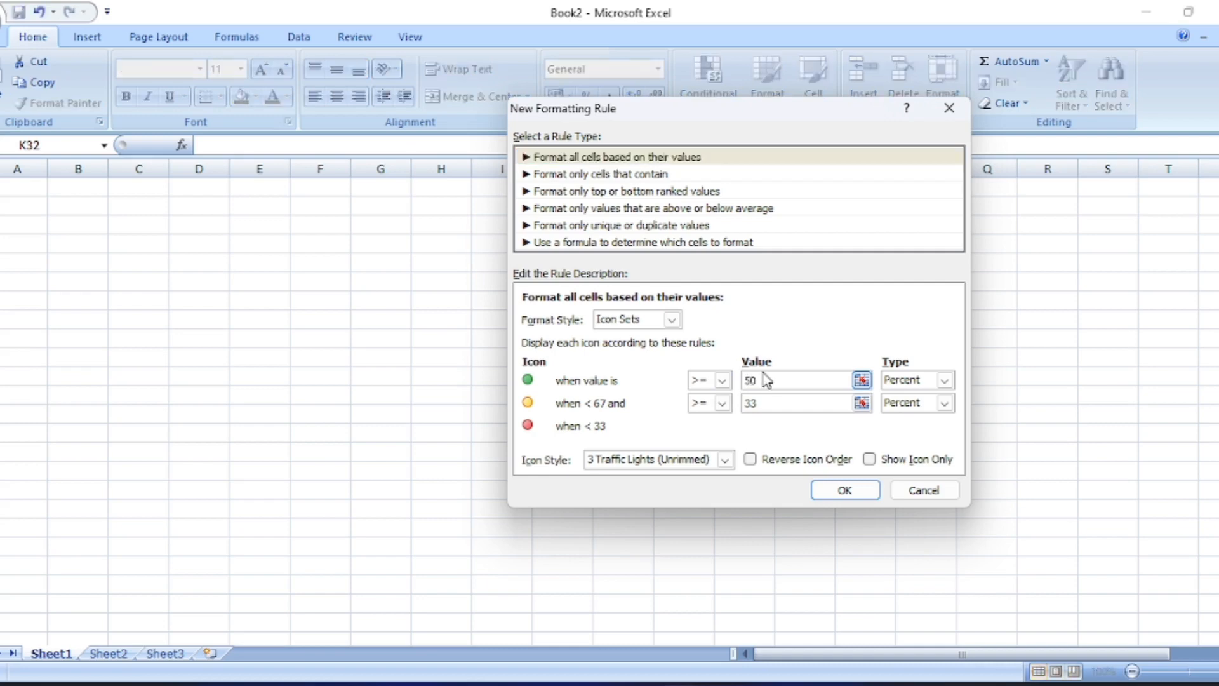
text(50)
click(945, 379)
click(914, 394)
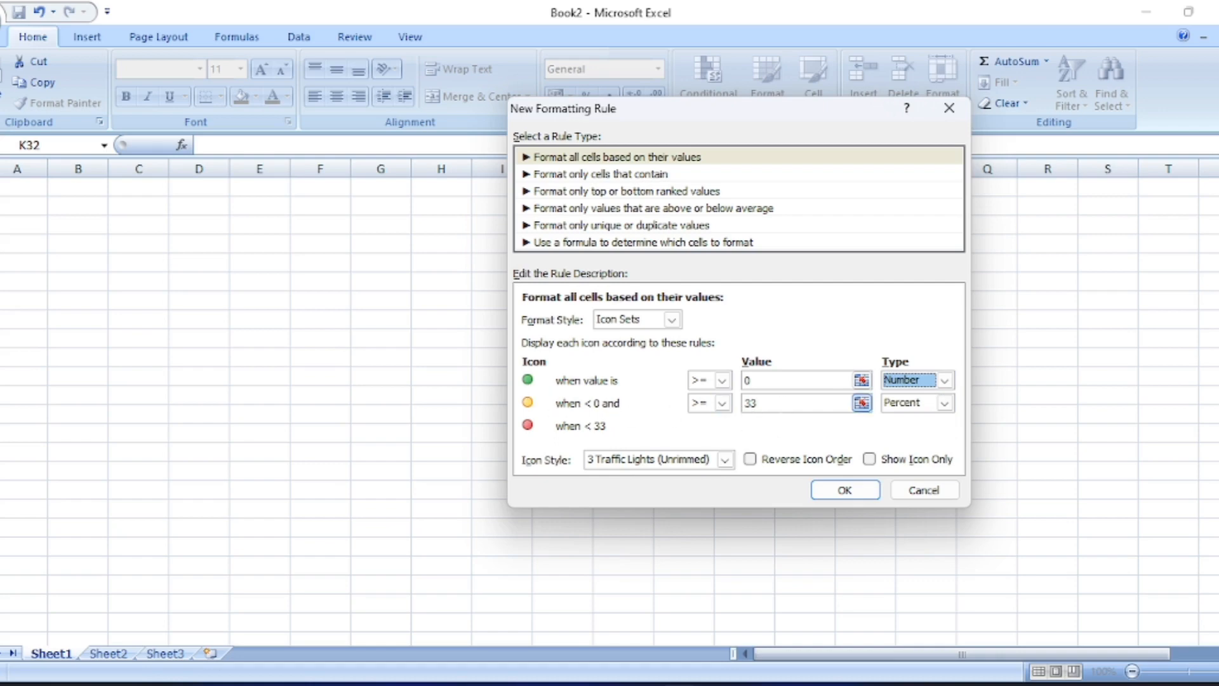
click(944, 403)
click(910, 420)
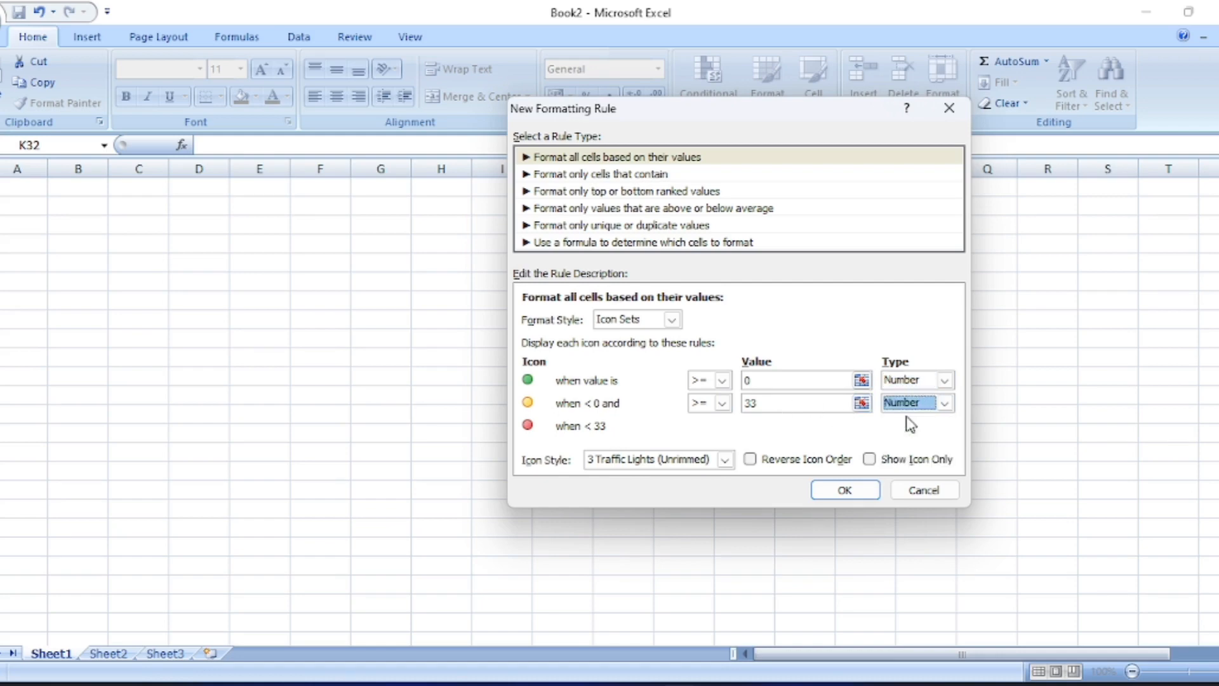
click(823, 493)
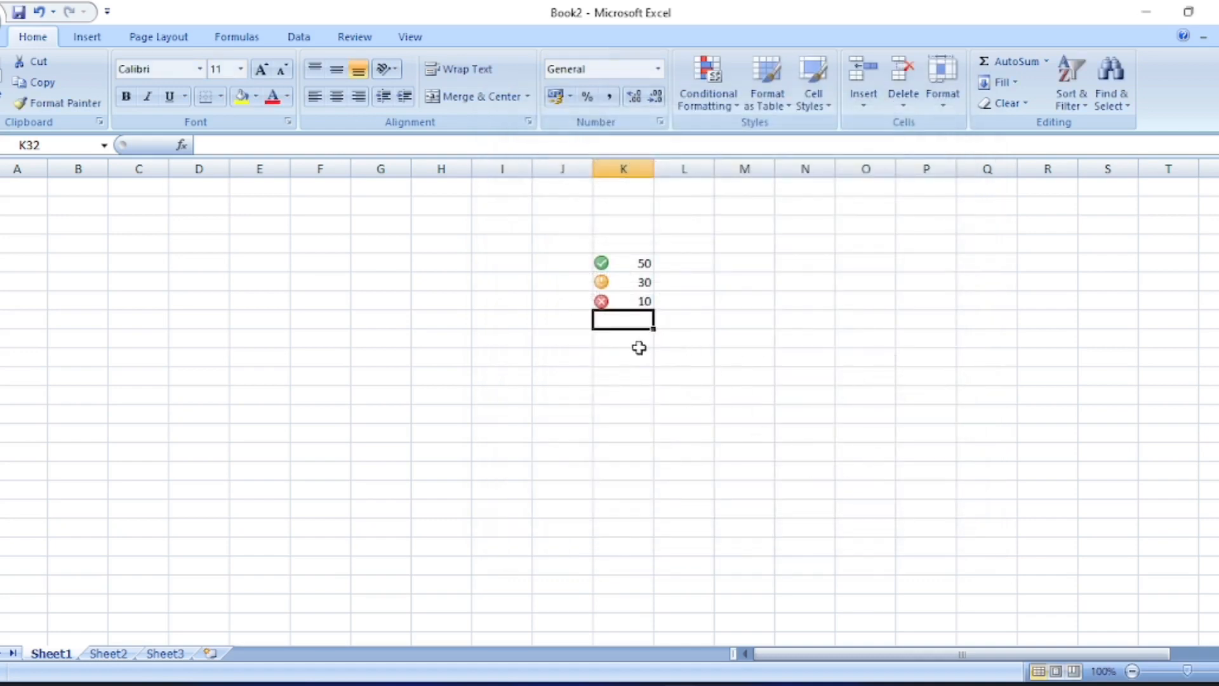
Enter the test number 60 in cell K32
text(60)
key(Return)
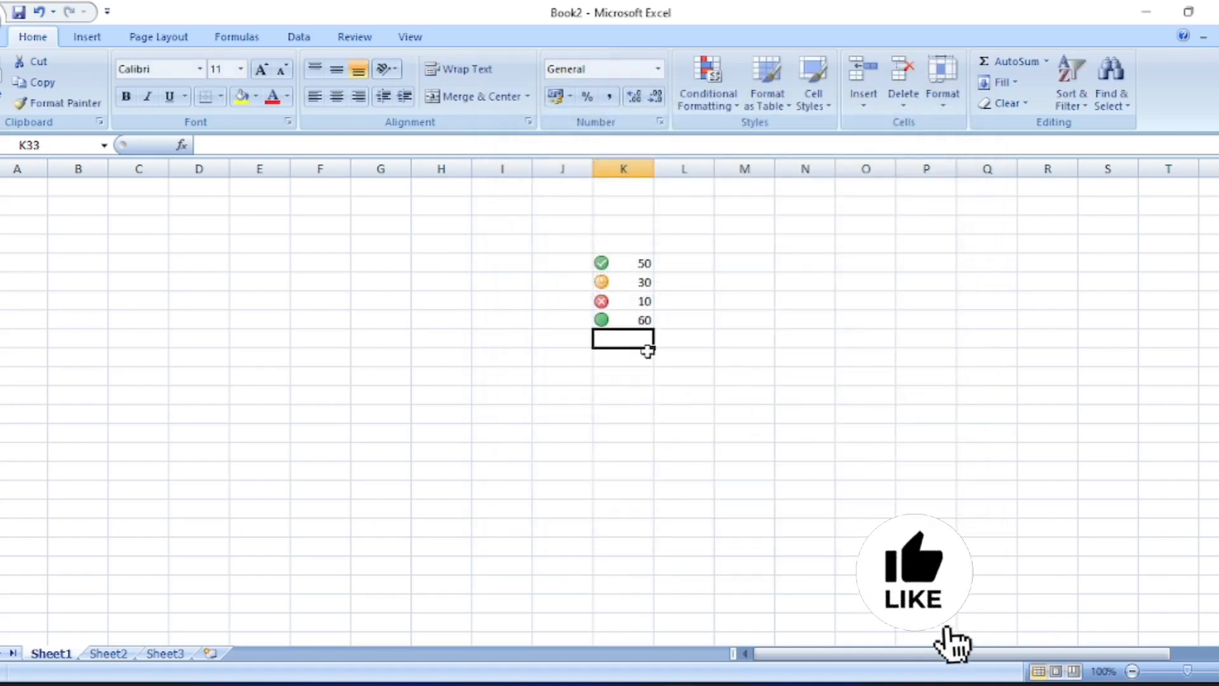
Enter the test numbers 20 and 34 in cells K33 and K34
text(20)
key(Return)
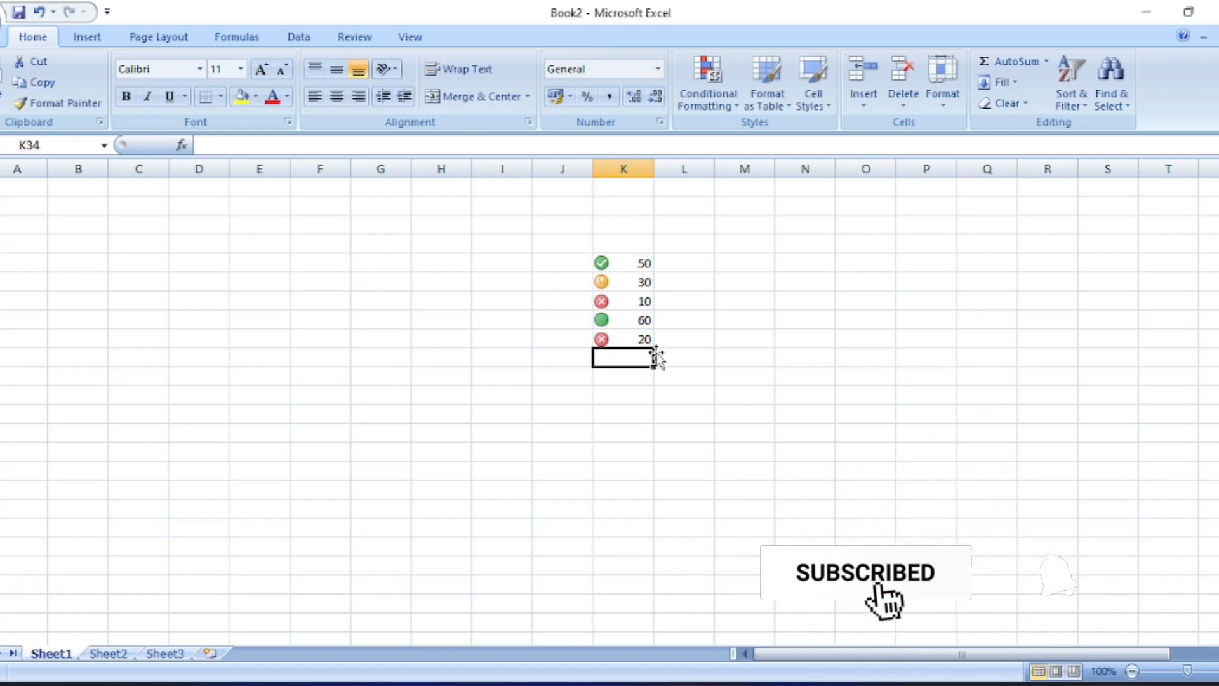
text(34)
key(Return)
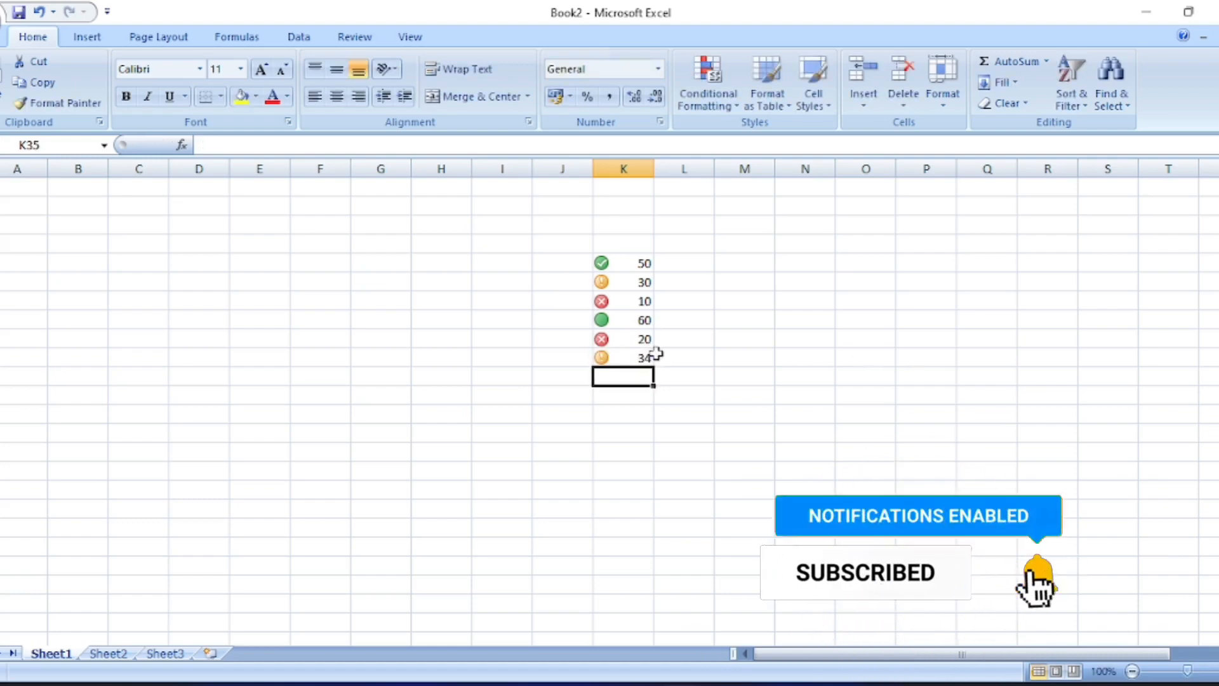
click(699, 374)
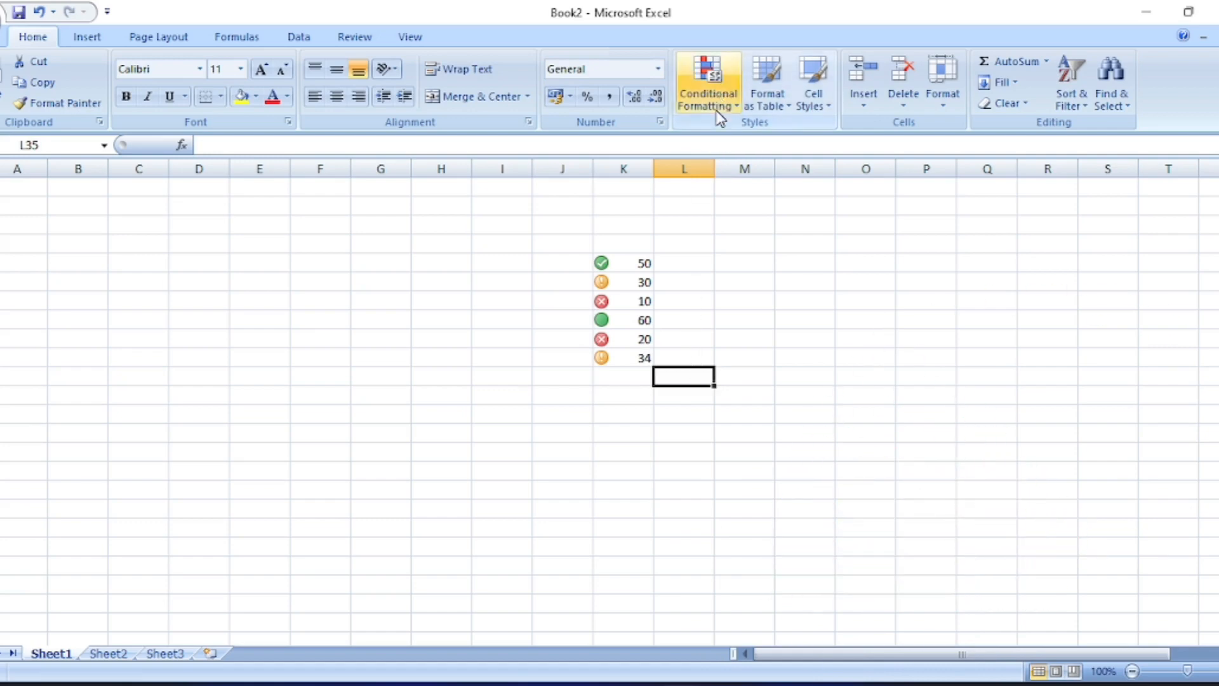
Create a new Data Bar formatting rule for the empty cells M29:M38, based on their values, with the default blue bar from lowest to highest value
drag(724, 264, 744, 437)
click(708, 89)
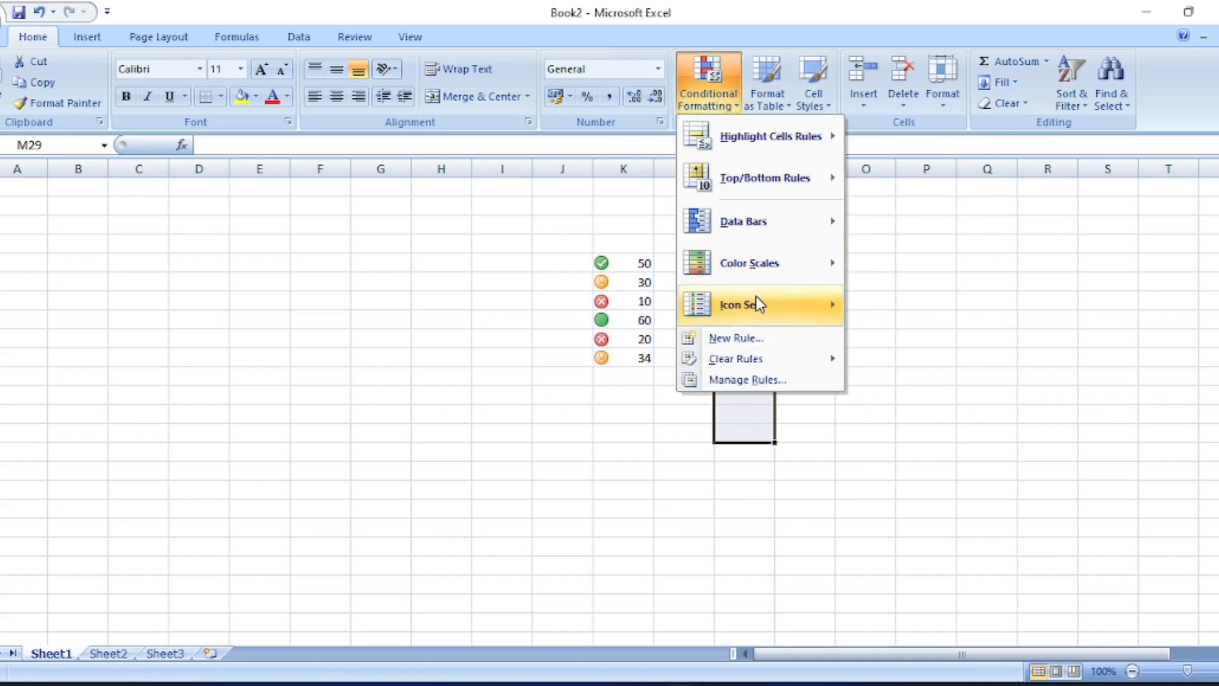
mouse_move(759, 304)
click(752, 343)
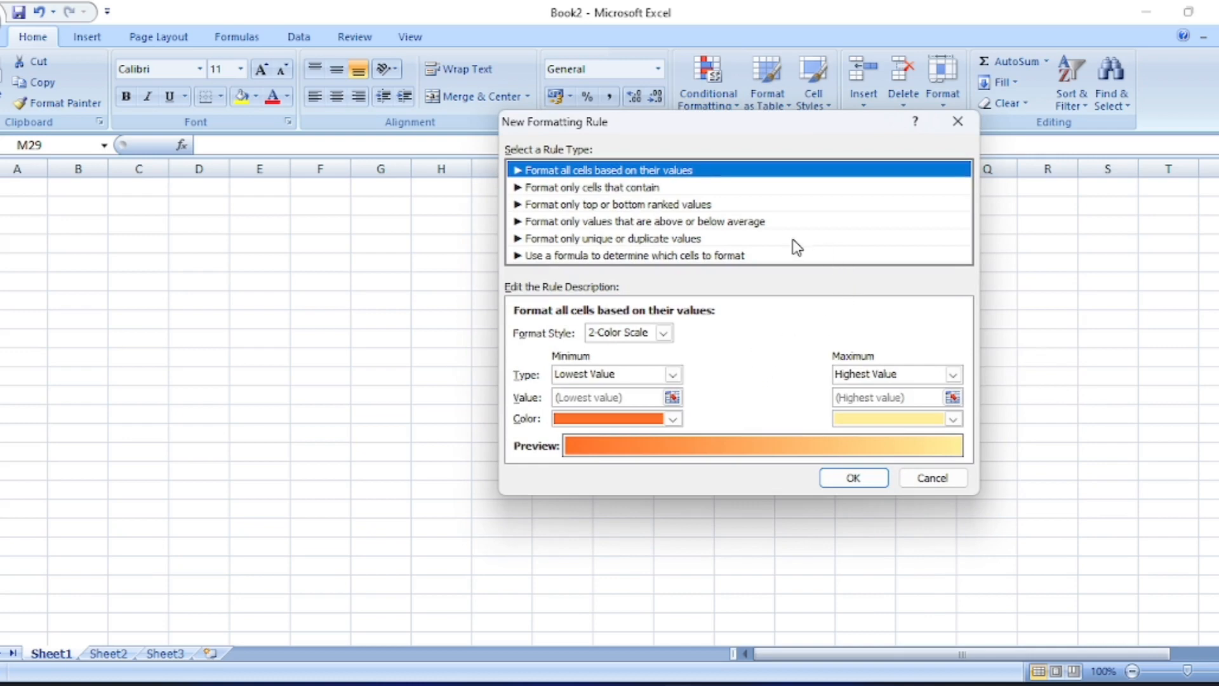
click(663, 333)
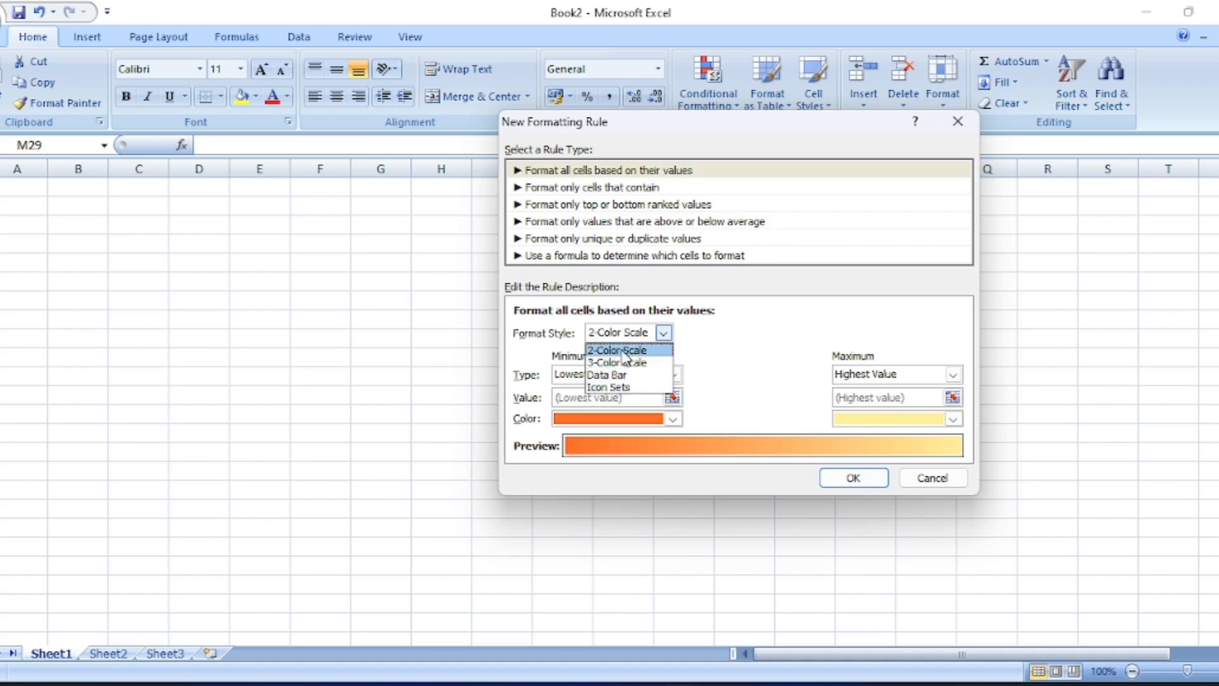
click(615, 375)
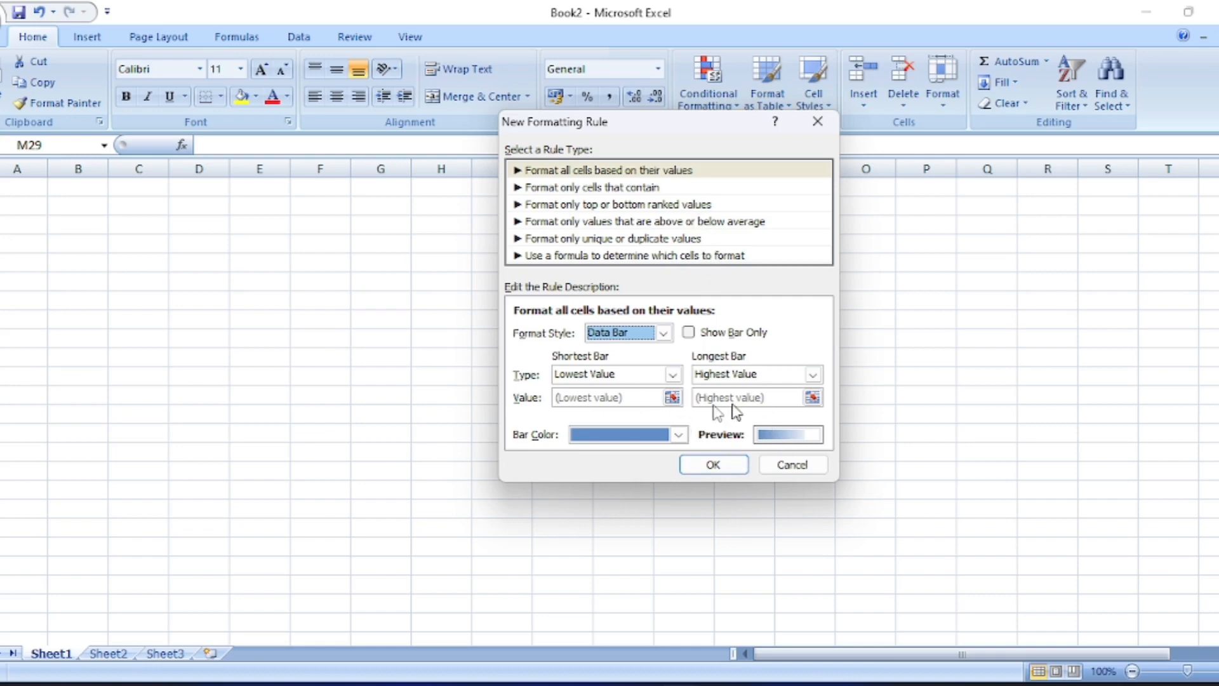
click(709, 464)
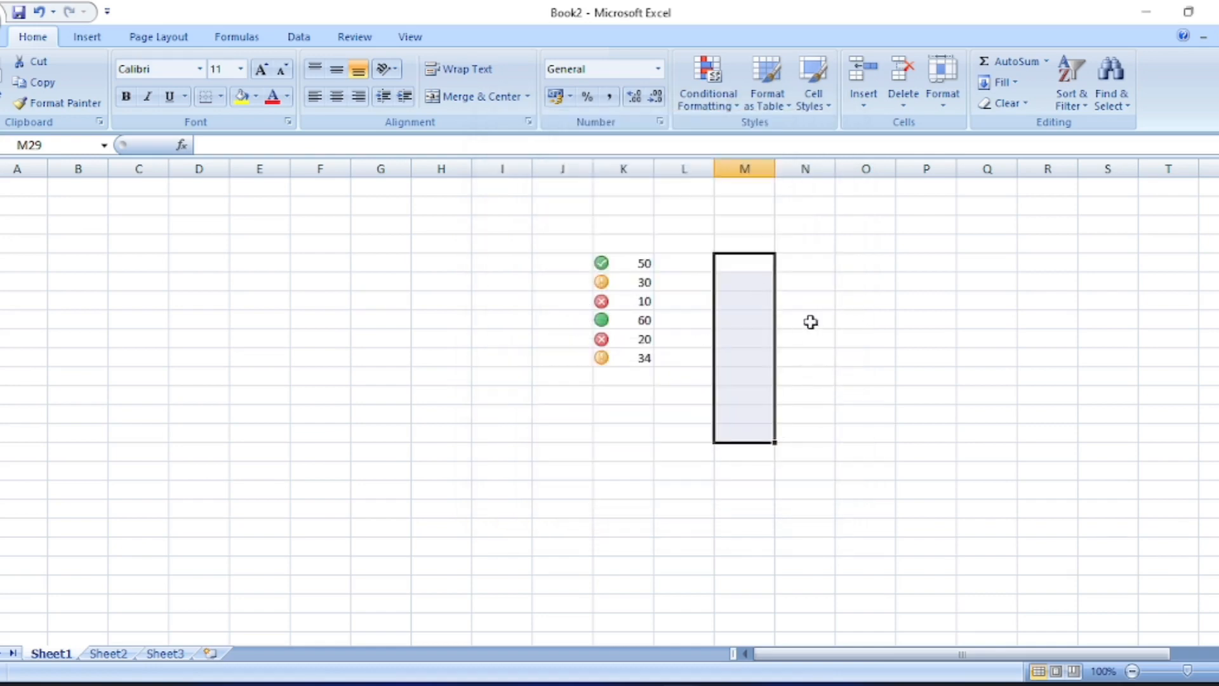